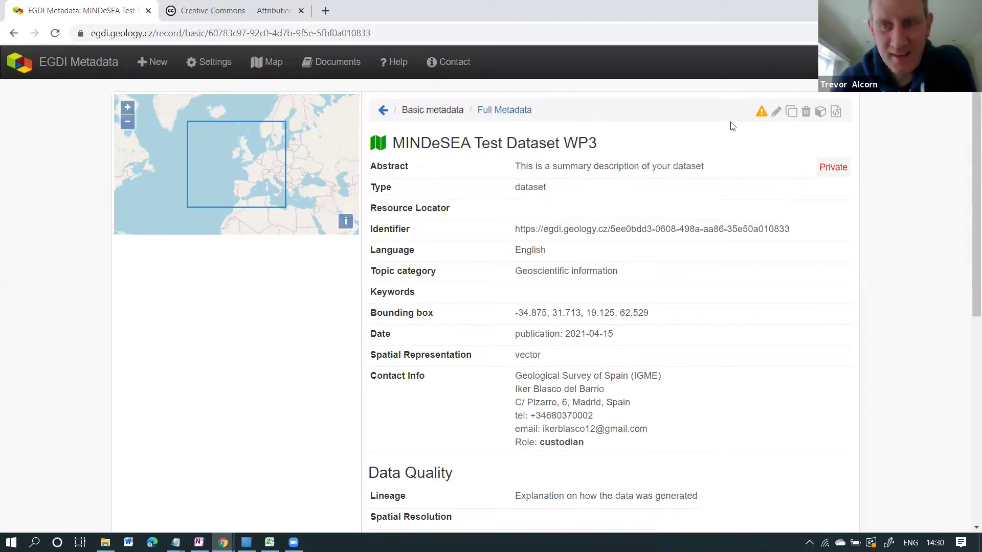
Open the MINDeSEA Test Dataset WP3 record for editing and set its resource title to "MINDeSEA WP3 Seafloor Massive Sulphide Deposits".
left_click(774, 118)
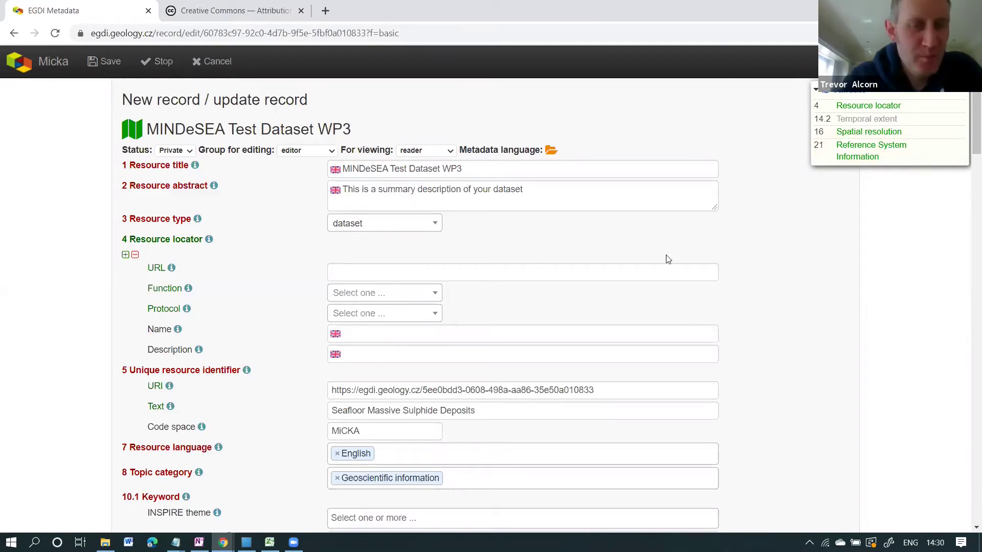
scroll(668, 259, "down", 1)
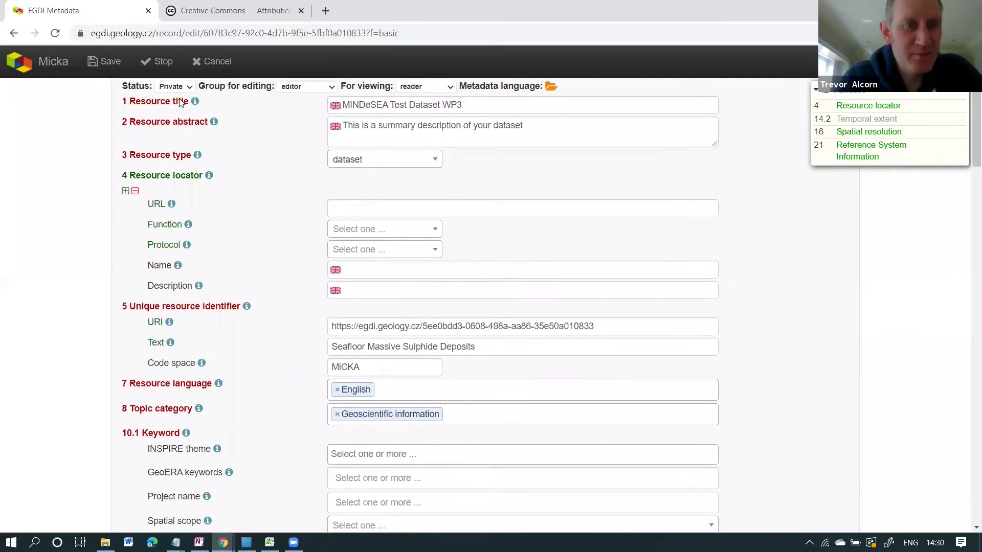
mouse_move(196, 104)
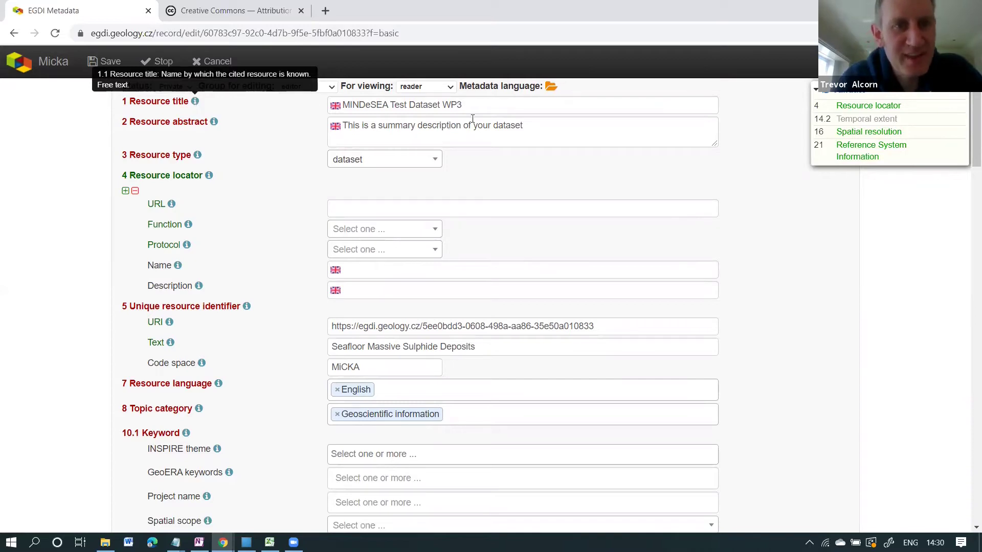
left_click(457, 106)
left_click(395, 106)
key("Delete")
key("Delete")
key("Delete")
key("Delete")
key("Delete")
key("Delete")
key("Delete")
key("Delete")
key("Delete")
key("Delete")
key("Delete")
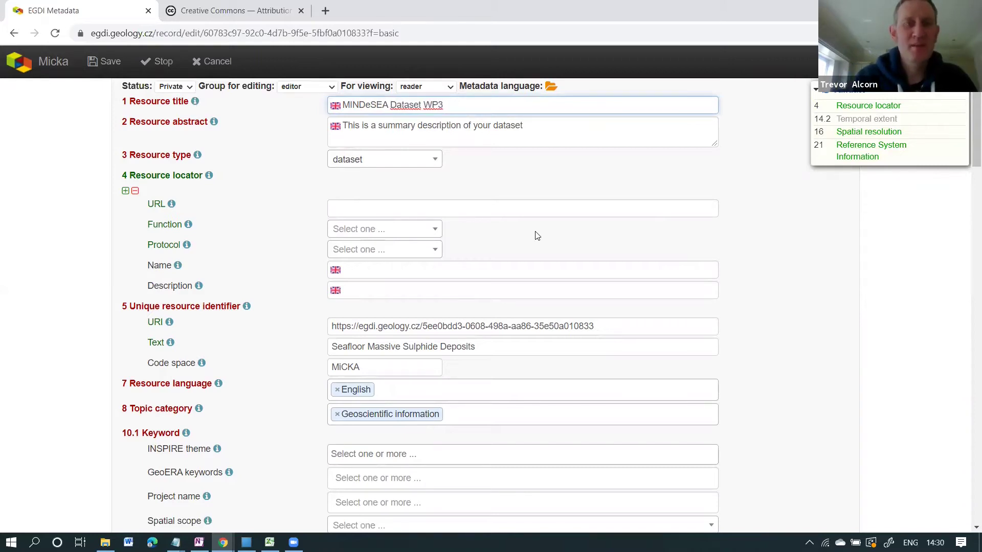
key("Delete")
key("Delete")
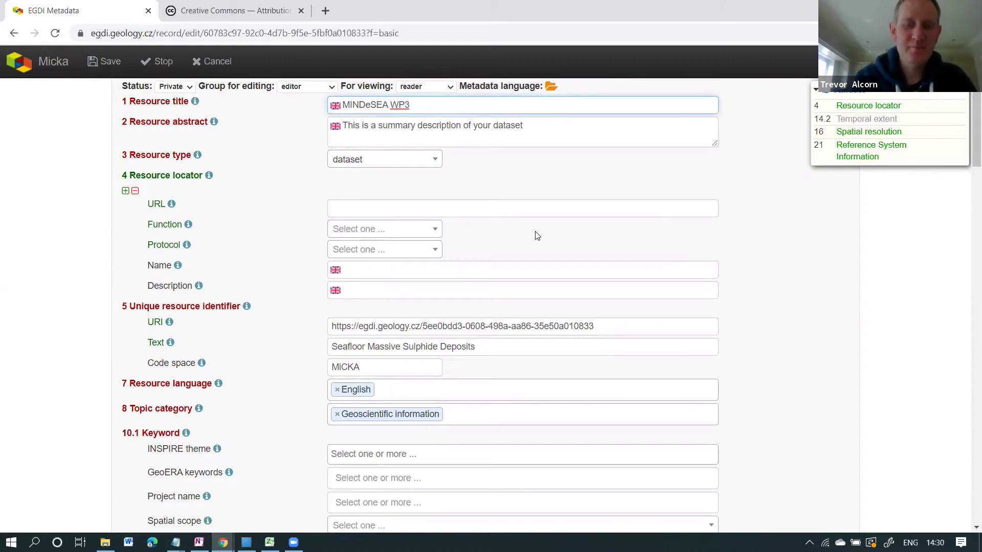
type("Seafloor Massive S")
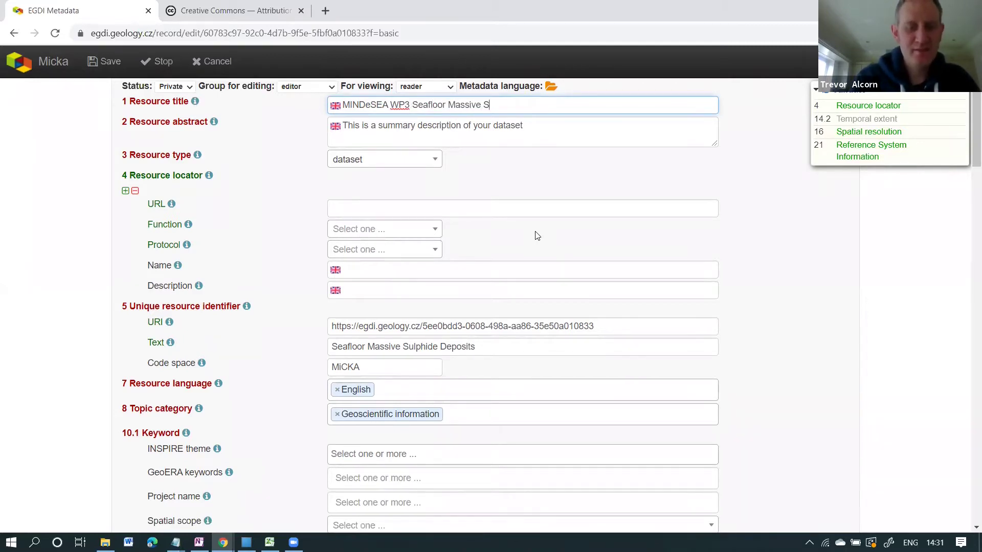
type("ulphide De")
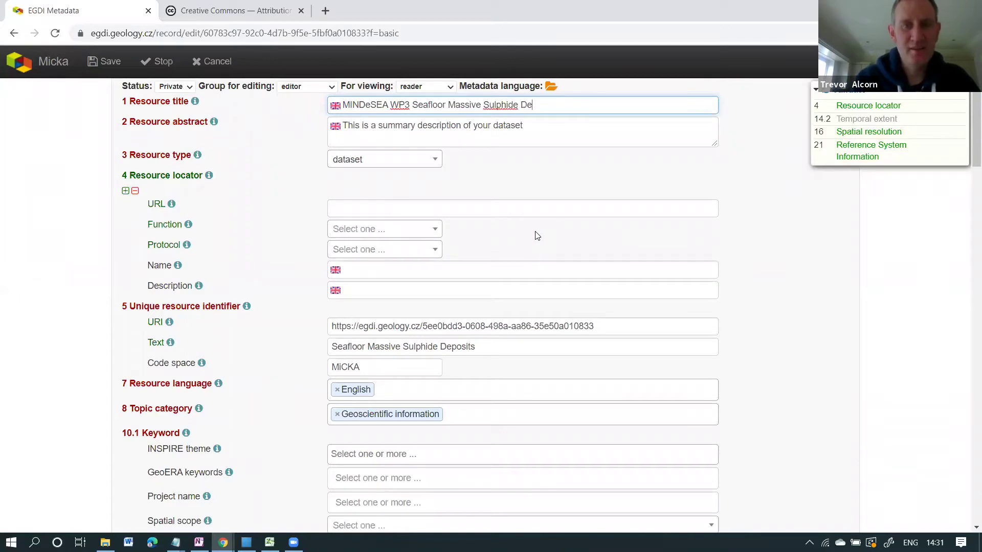
type("sposposits")
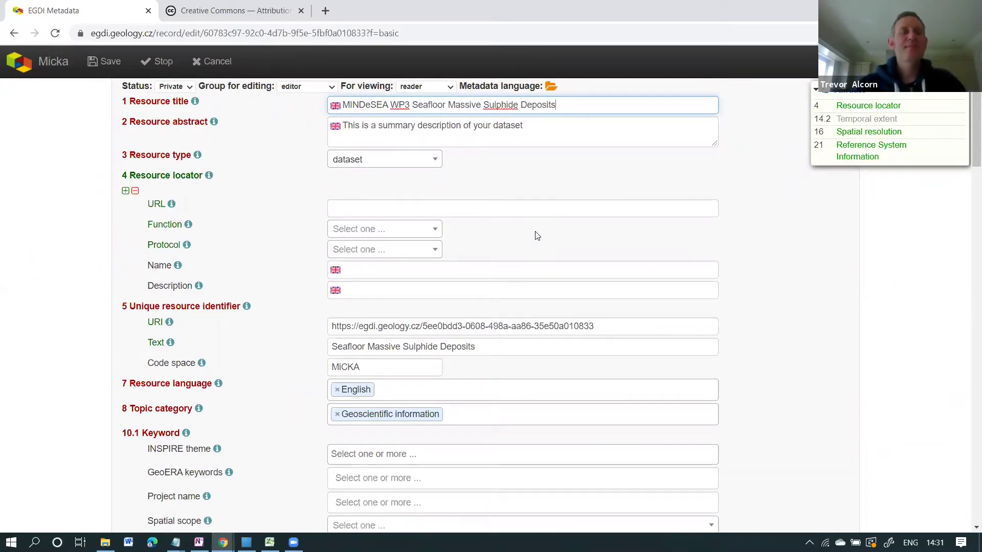
Extend the resource abstract to read "This is a summary description of your dataset in not more than 500 words.".
mouse_move(215, 122)
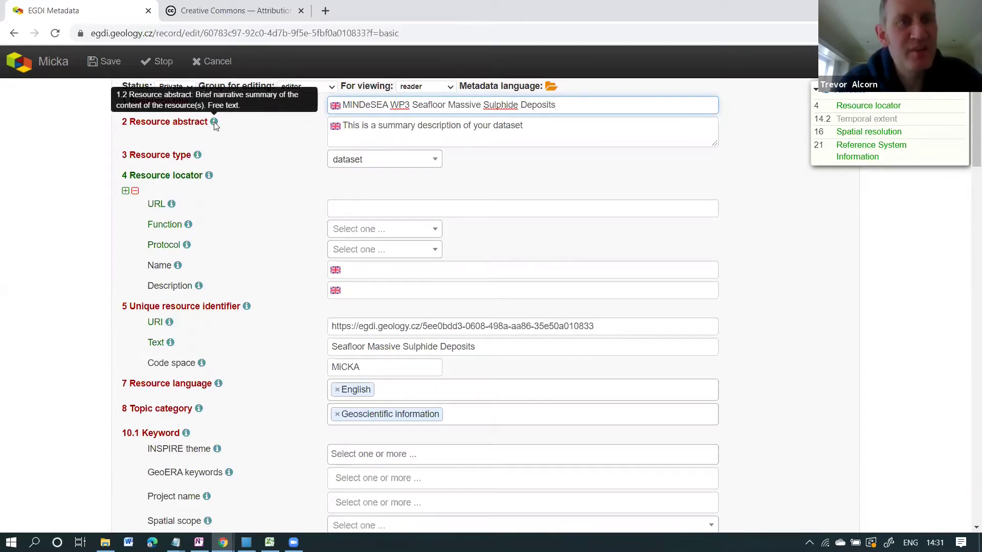
left_click(548, 131)
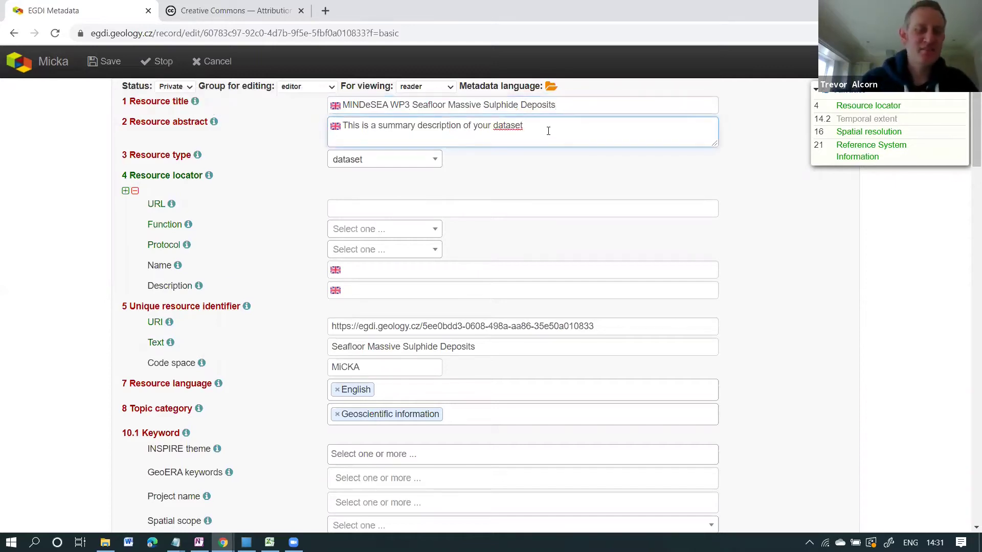
type("not more than")
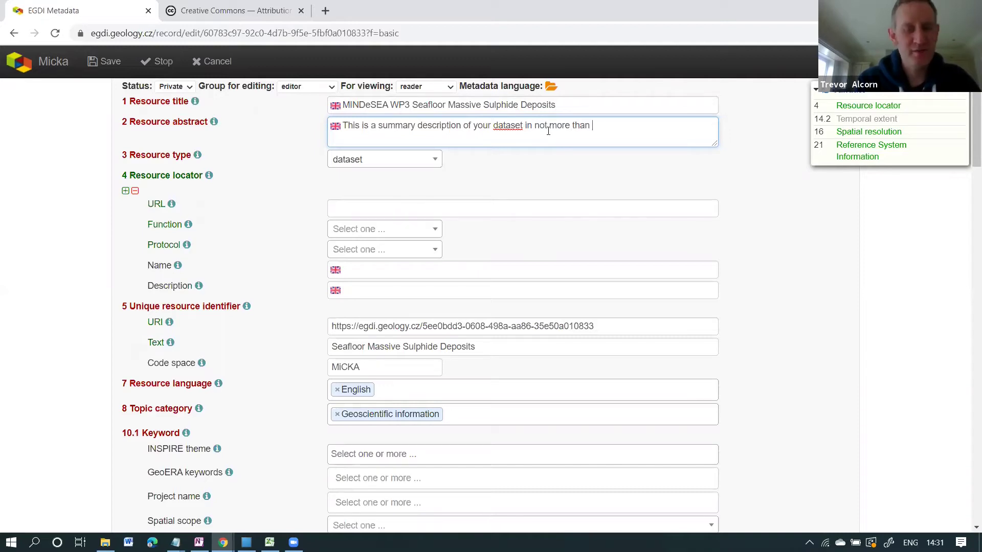
type(" 500 words.")
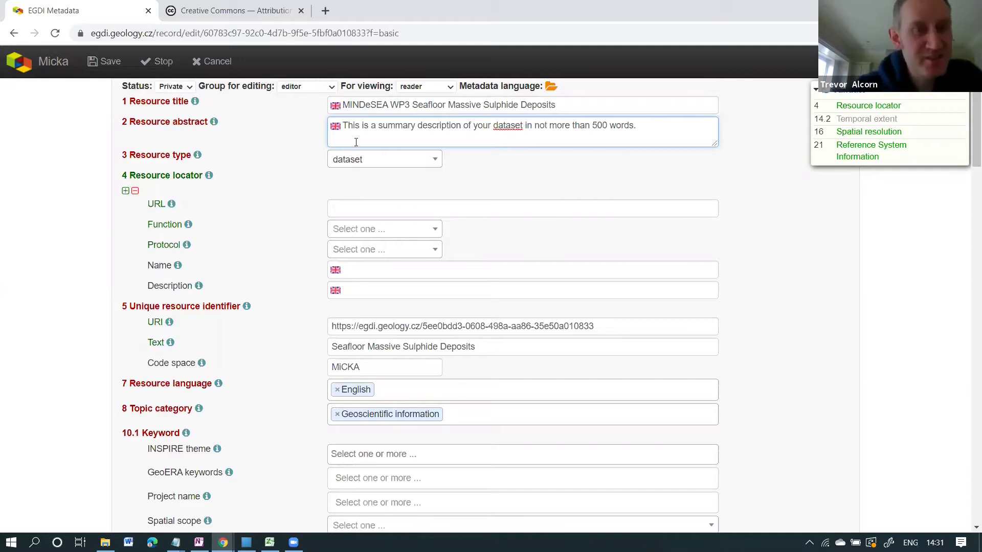
Examine the guidance and available options for the resource type, keeping the current selection.
mouse_move(200, 155)
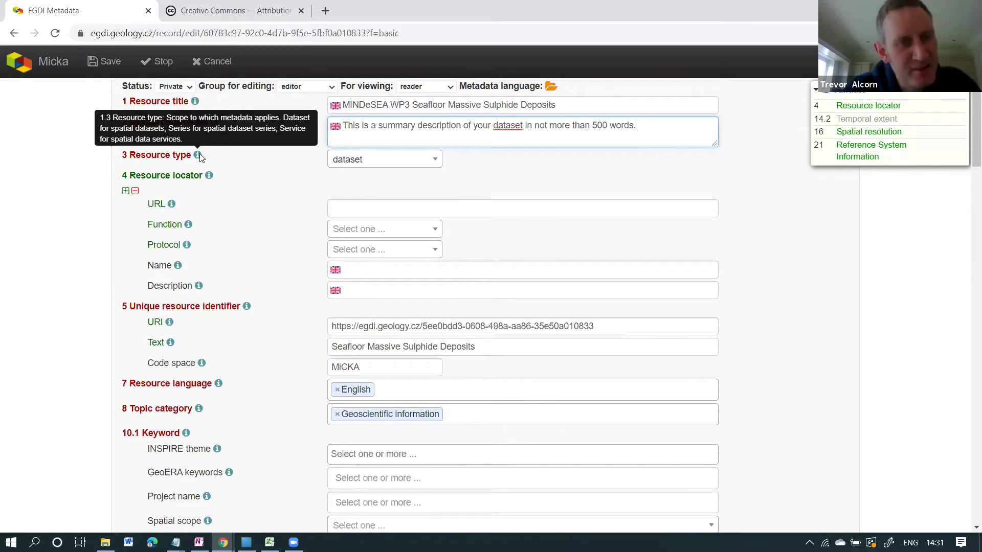
left_click(435, 161)
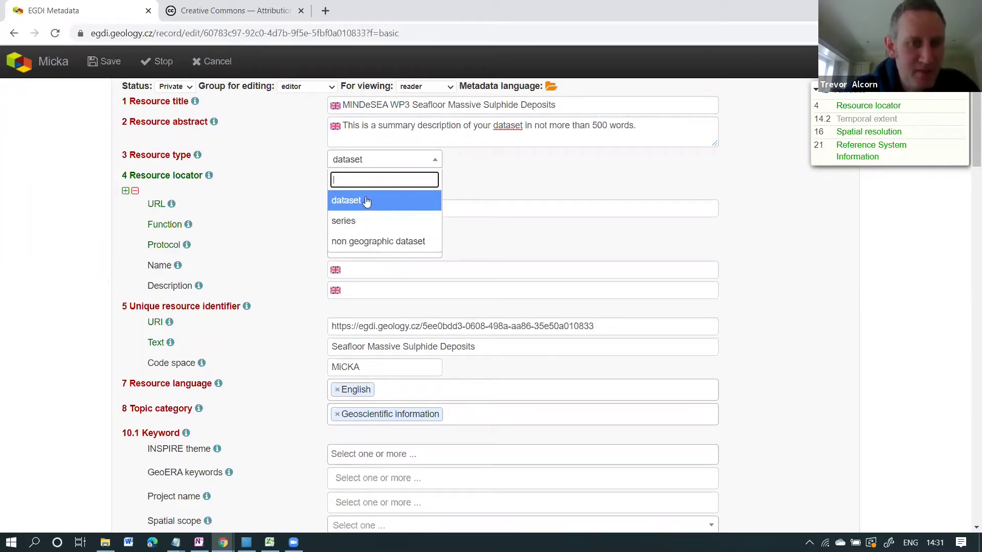
left_click(454, 169)
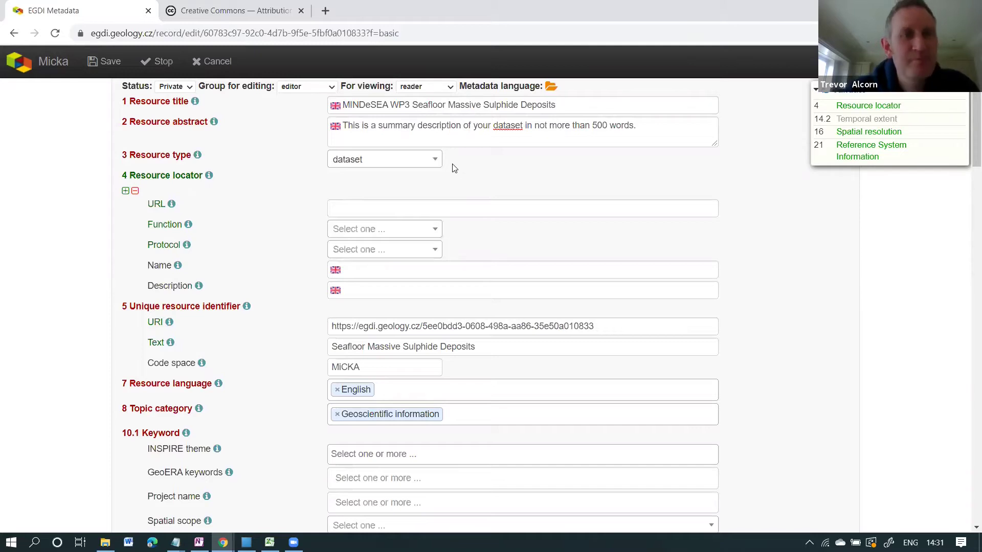
Open the EGDI data upload site from the MINDeSEA bookmarks in a new browser tab and log in with the saved credentials.
mouse_move(210, 178)
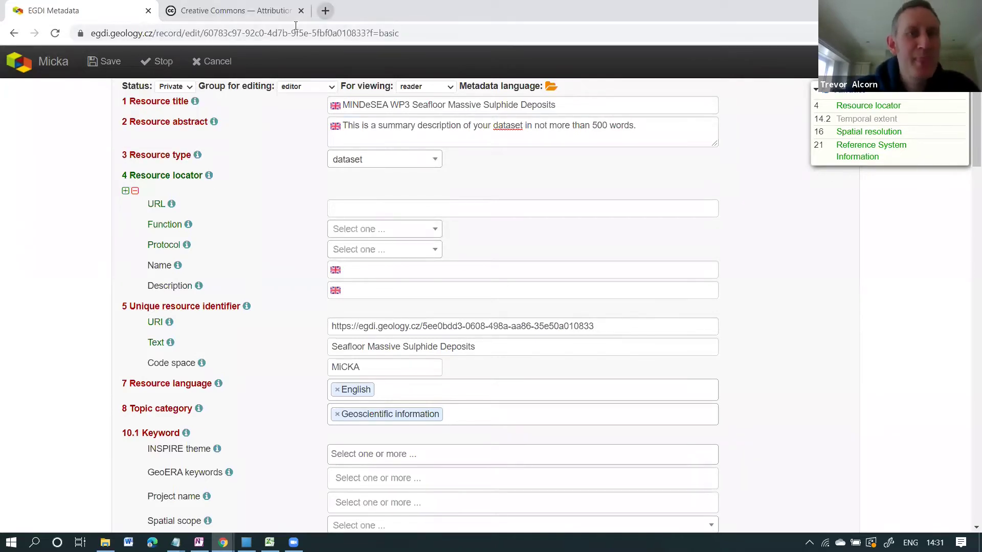
key("ctrl+t")
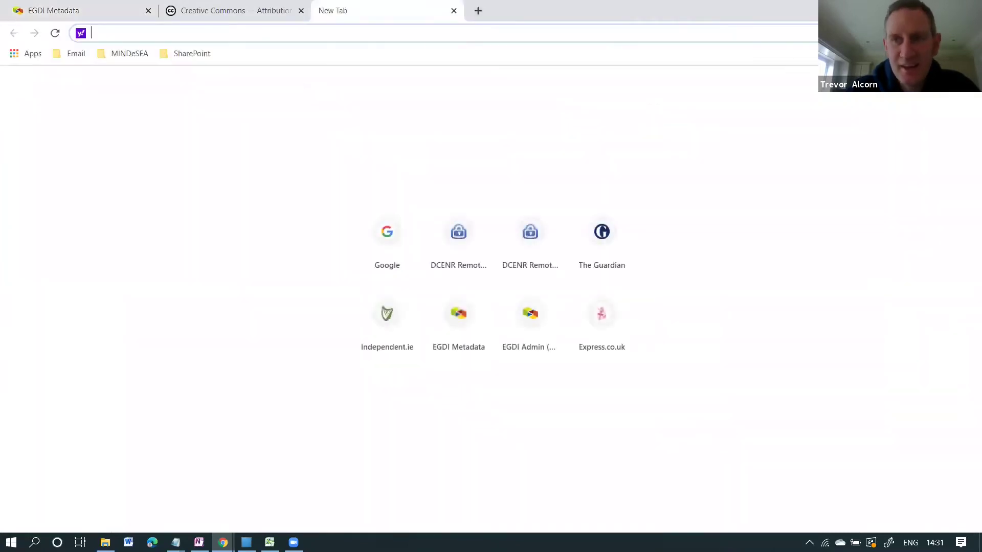
left_click(969, 33)
mouse_move(860, 132)
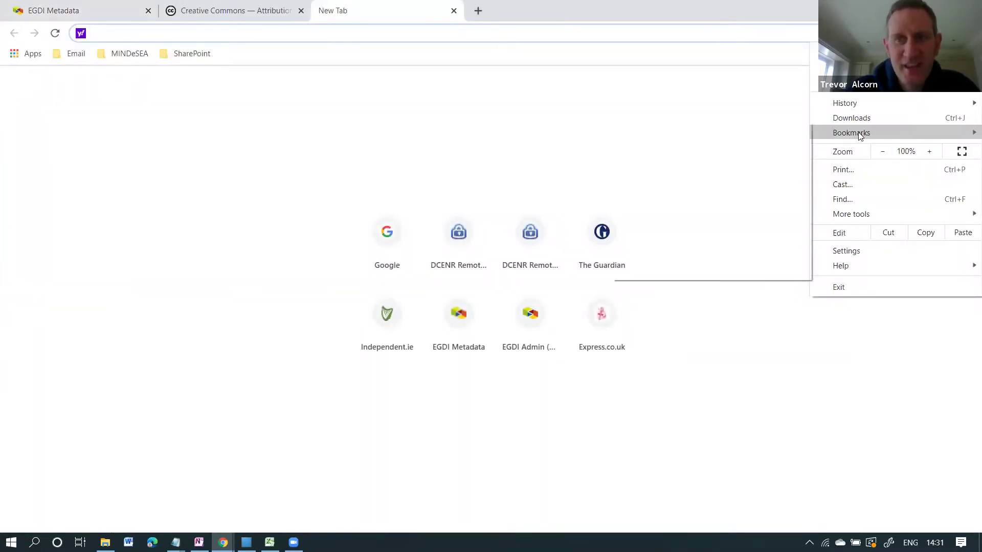
mouse_move(677, 237)
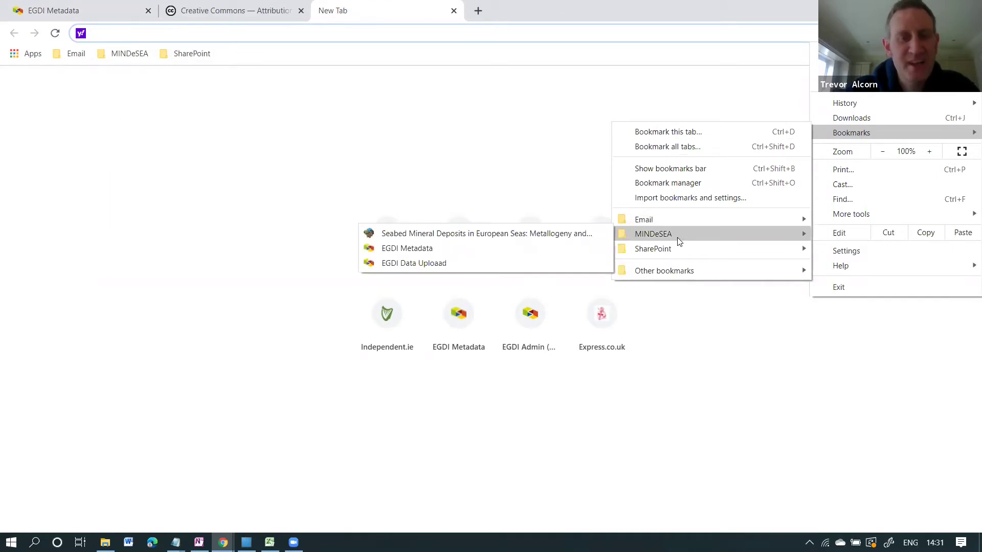
left_click(404, 263)
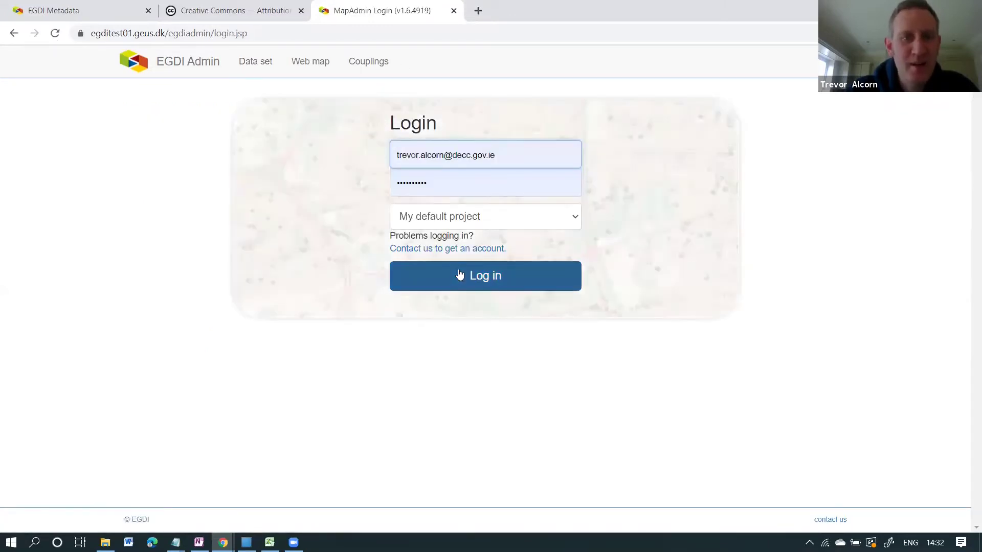
left_click(458, 276)
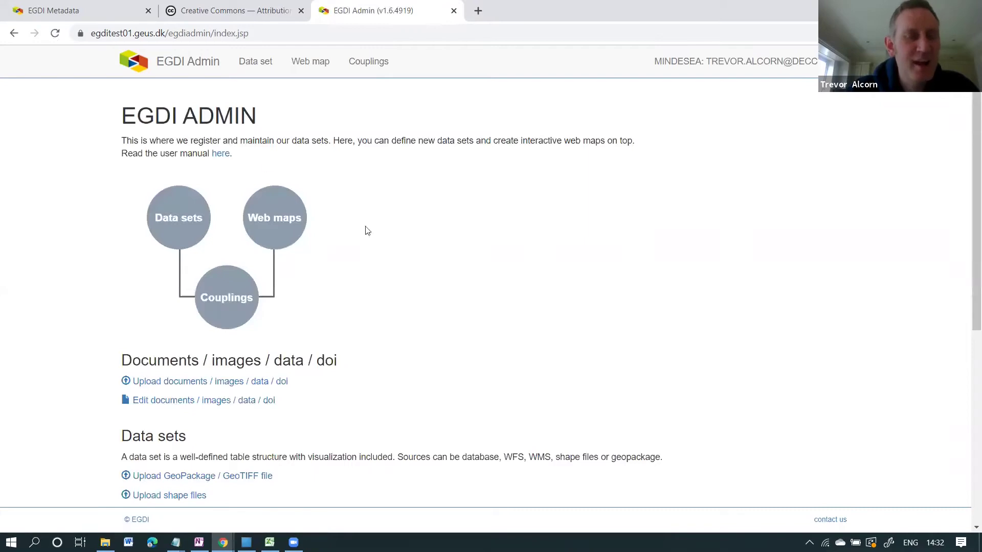
Open the list of web maps and filter it by the name MINDeSea.
left_click(310, 67)
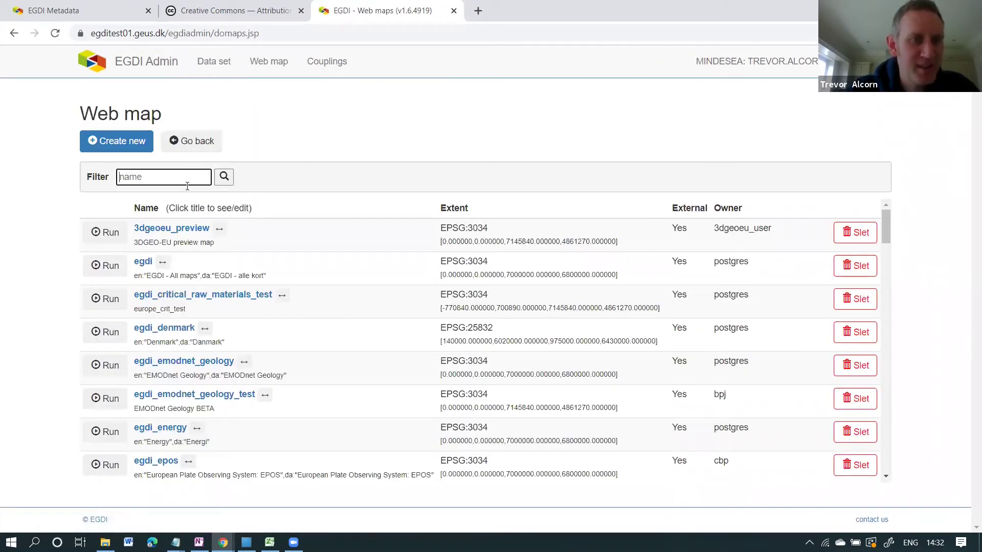
type("MIN")
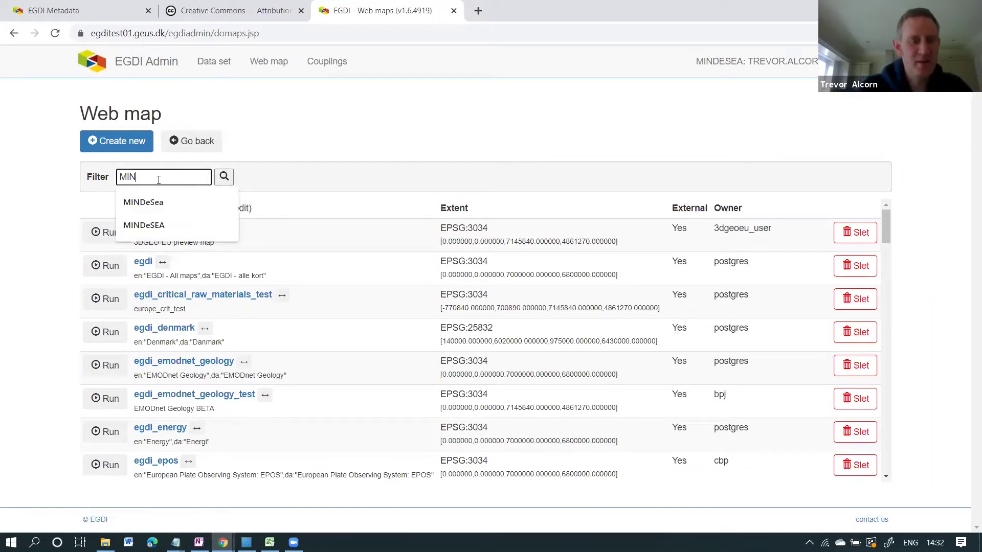
type("Des")
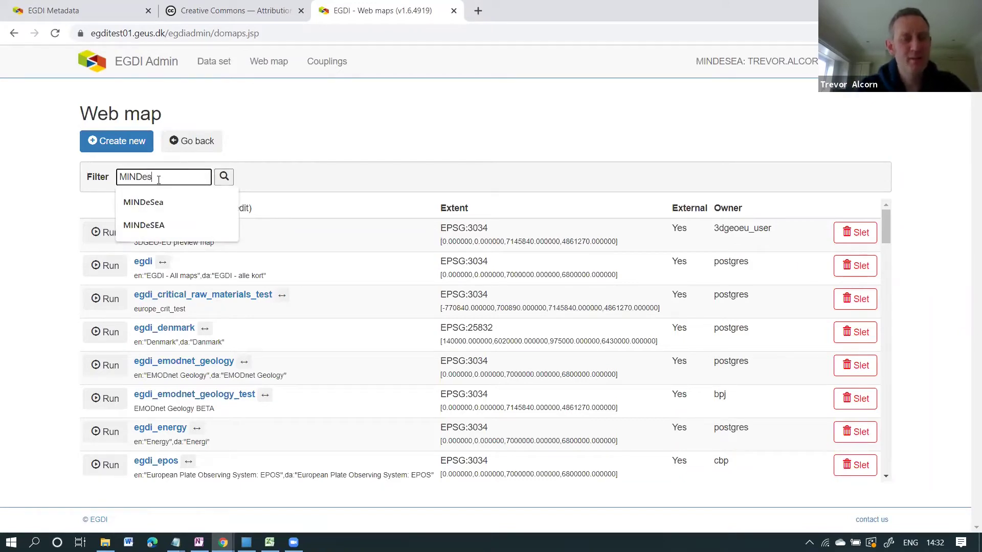
type("SEA")
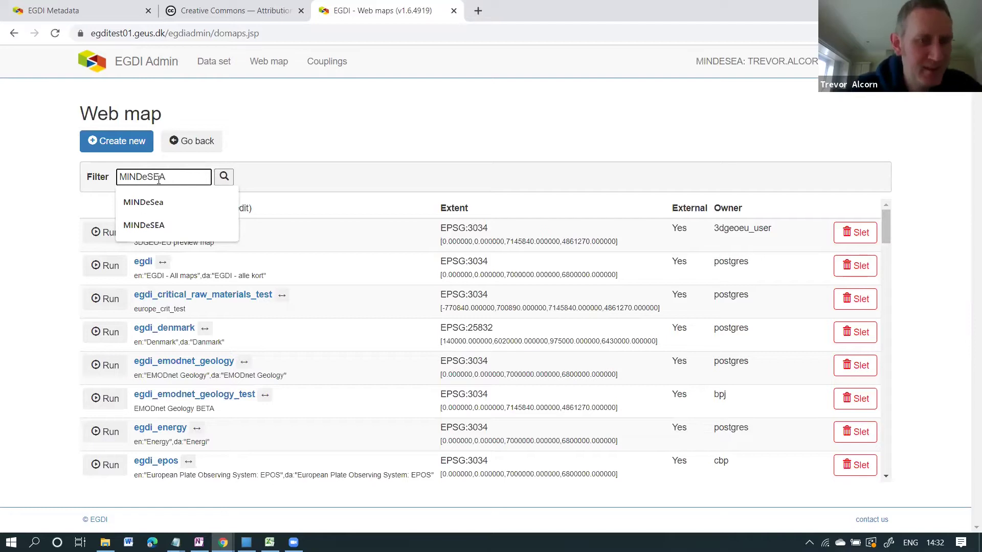
left_click(148, 204)
left_click(225, 178)
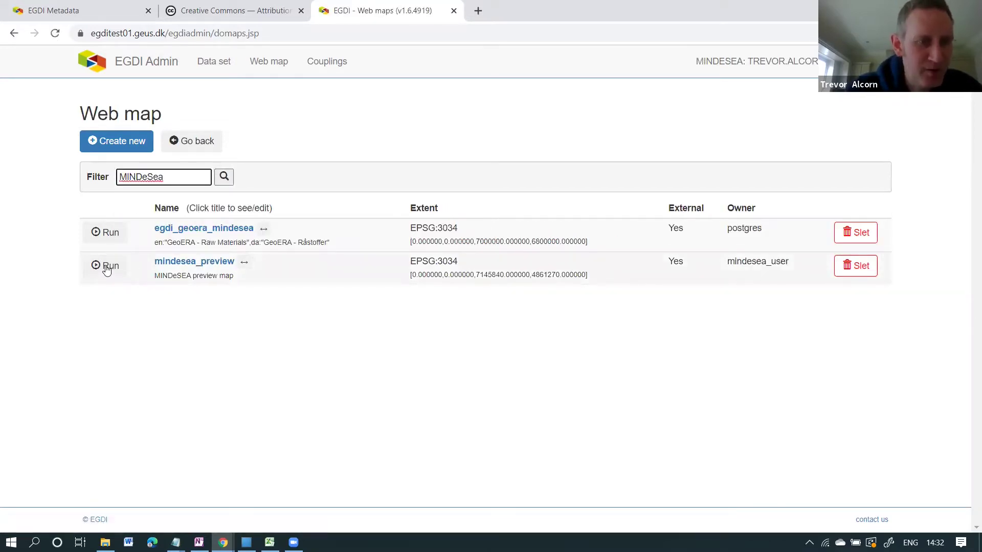
Run the egdi_geoera_mindesea web map and expand its Bathymetry layer group.
left_click(110, 234)
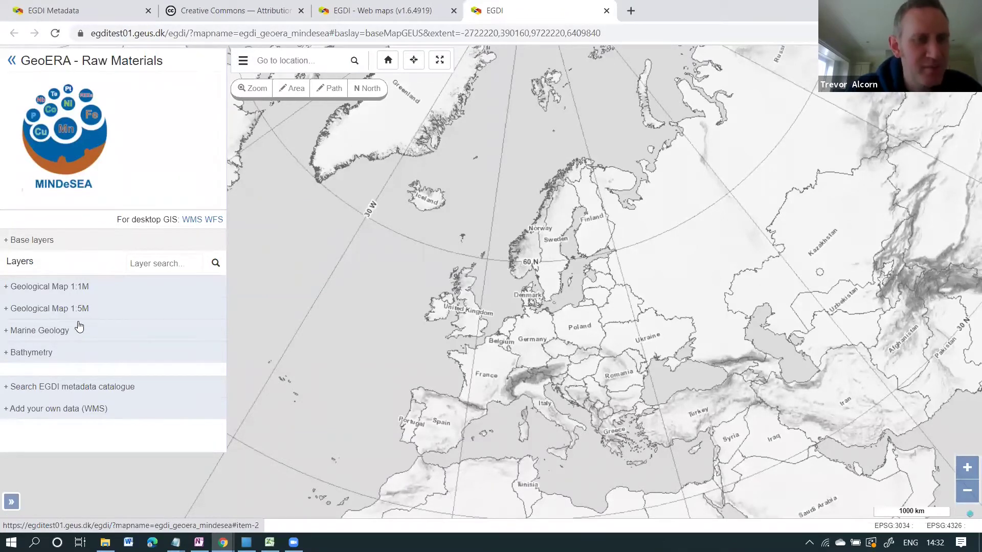
left_click(8, 358)
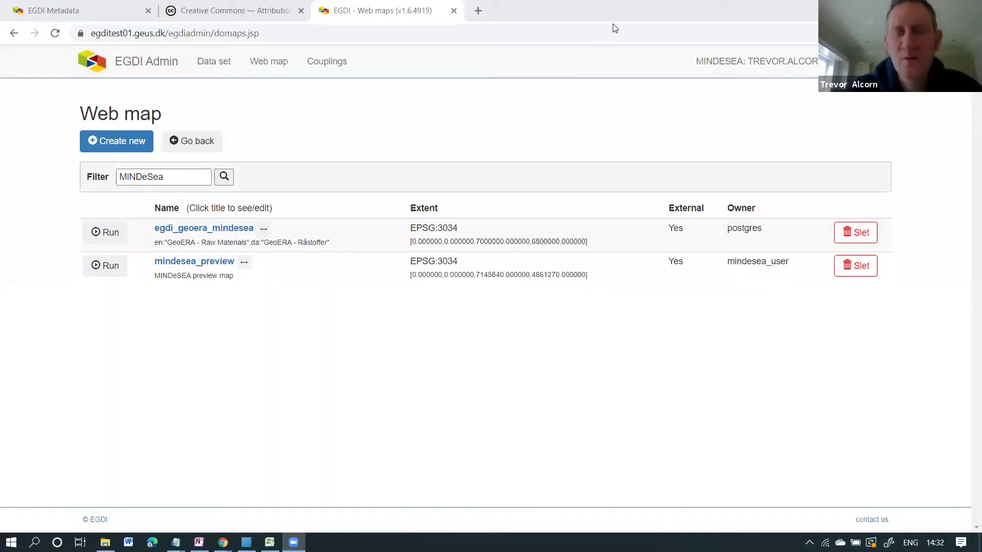
Run the mindesea_preview web map, display its Seafloor Deposits layer, and return to the web map list.
left_click(186, 264)
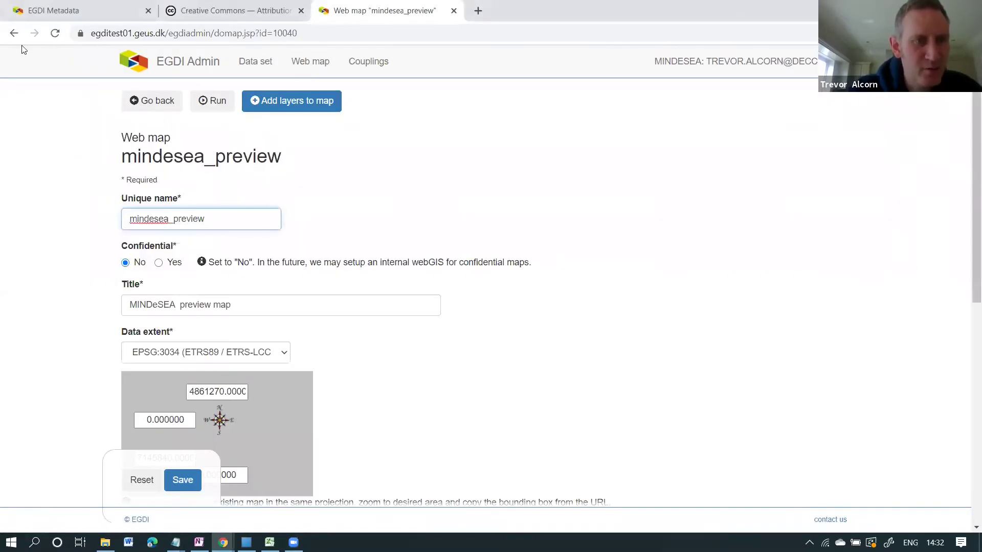
left_click(14, 33)
left_click(114, 266)
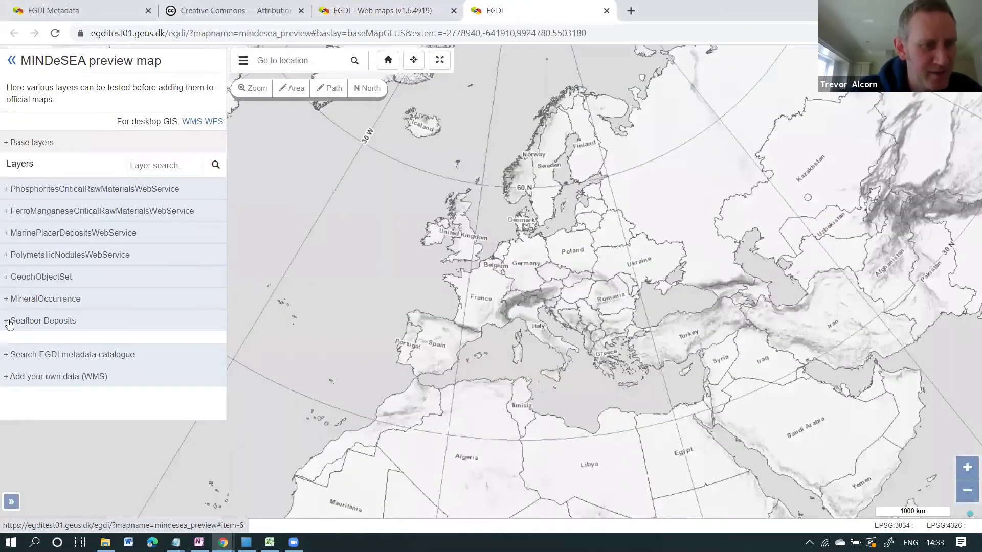
left_click(8, 322)
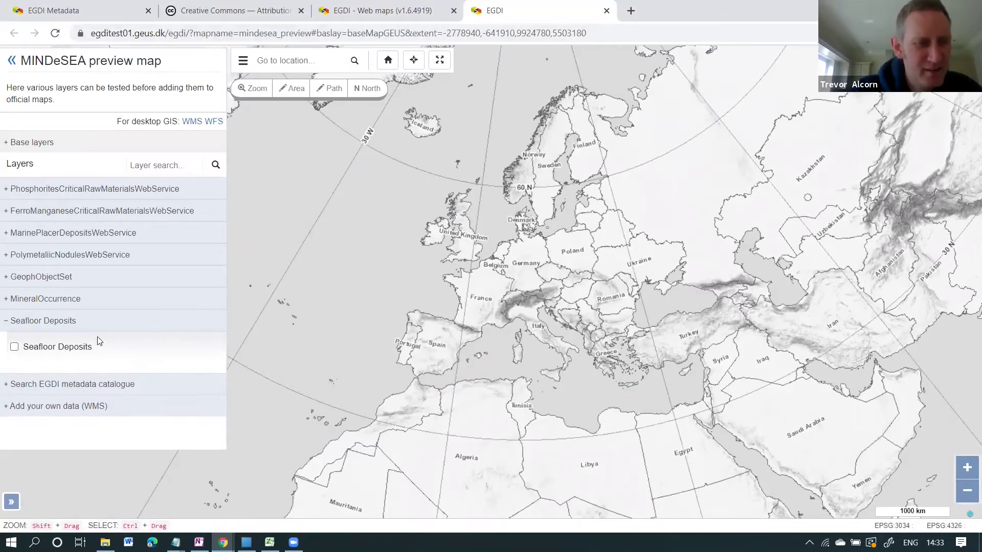
left_click(56, 351)
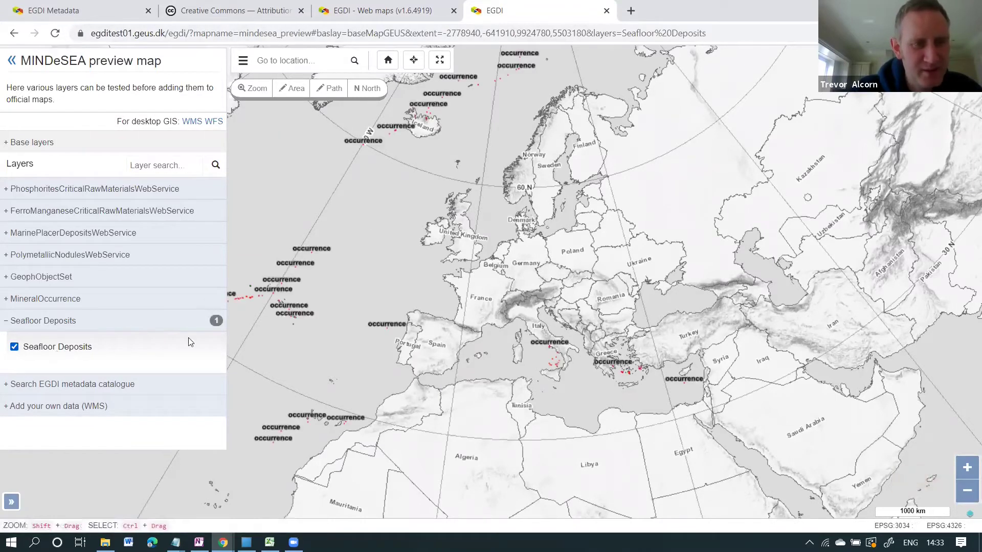
right_click(51, 351)
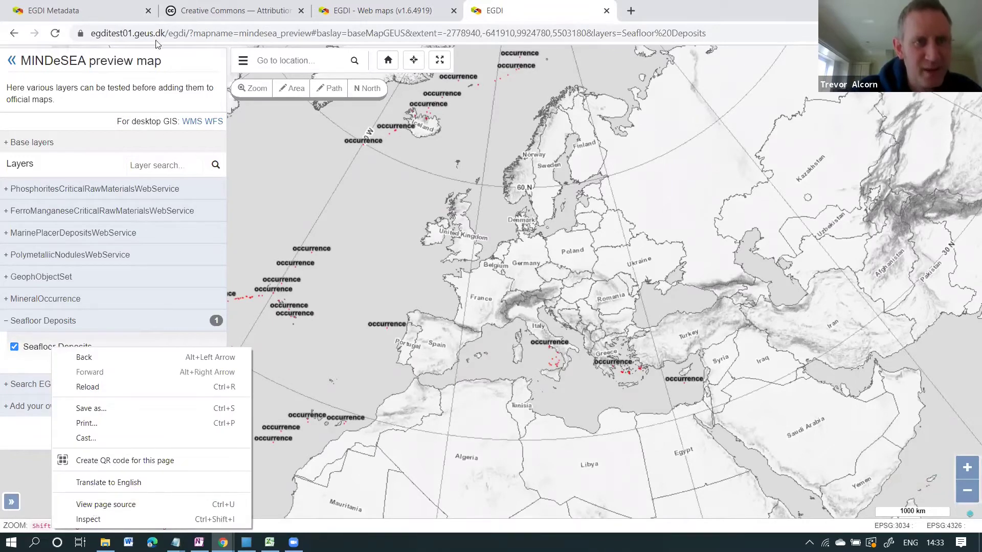
left_click(14, 34)
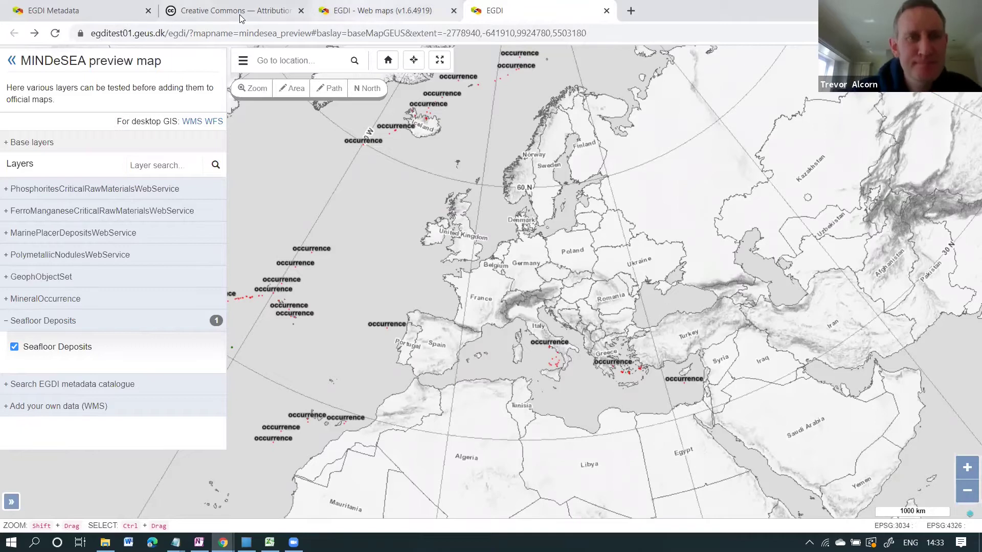
key("ctrl+shift+Tab")
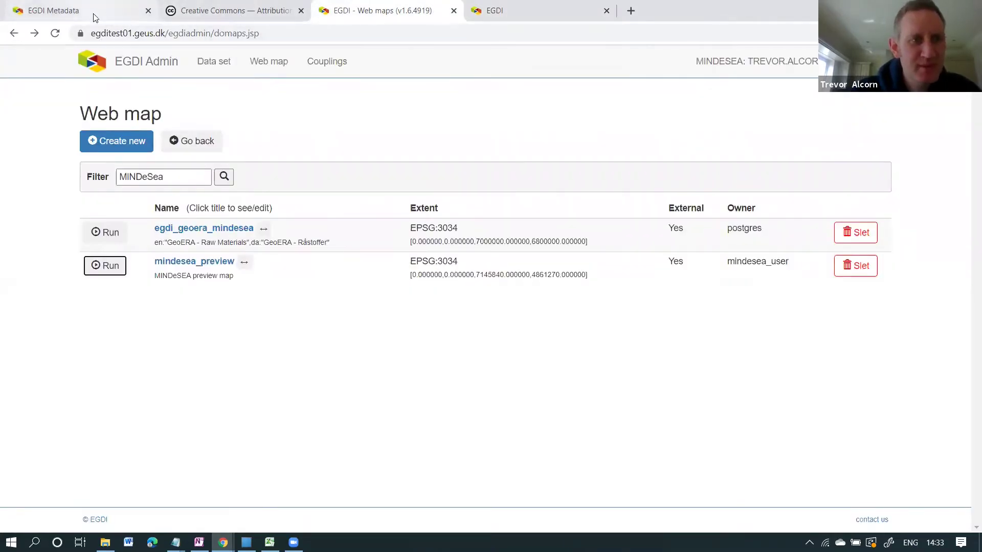
left_click(117, 11)
left_click(356, 209)
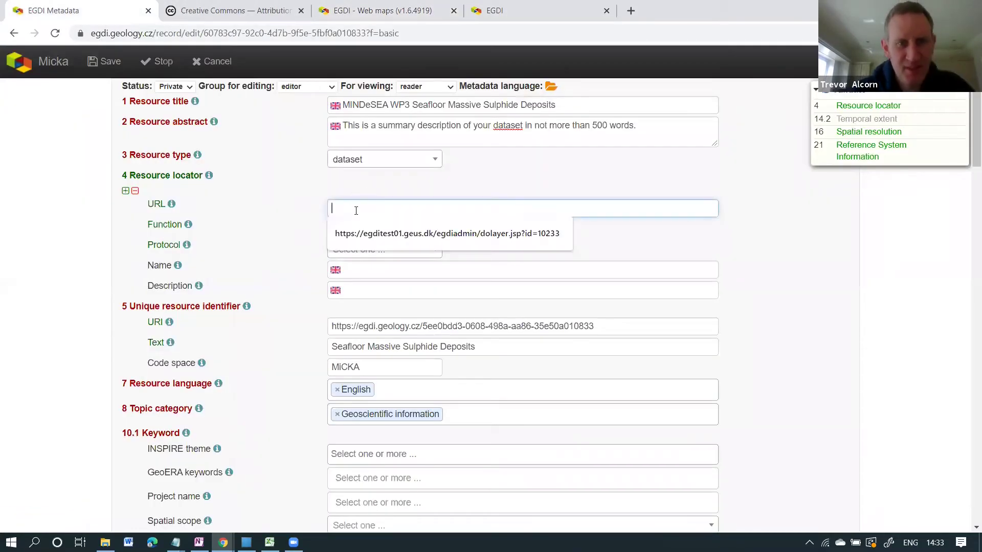
left_click(385, 234)
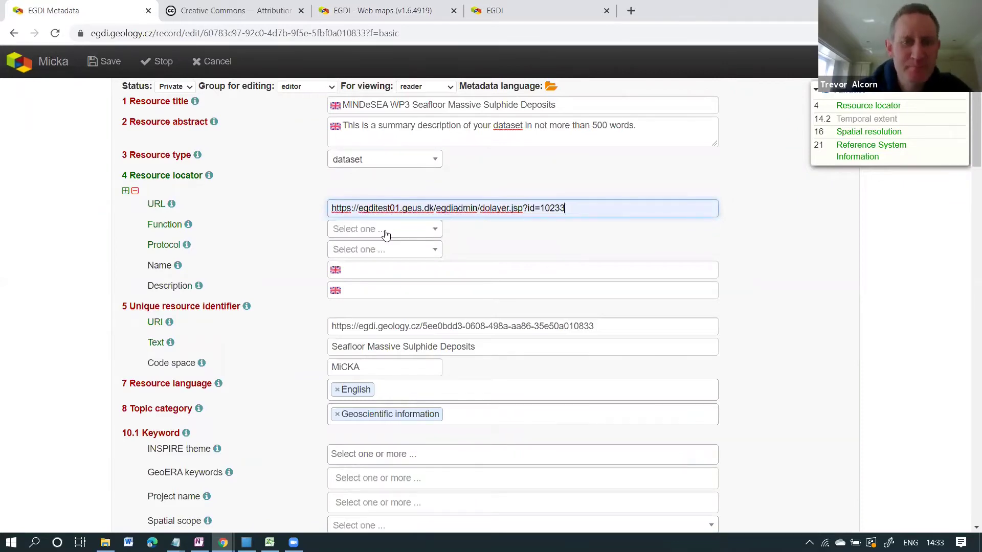
left_click(434, 230)
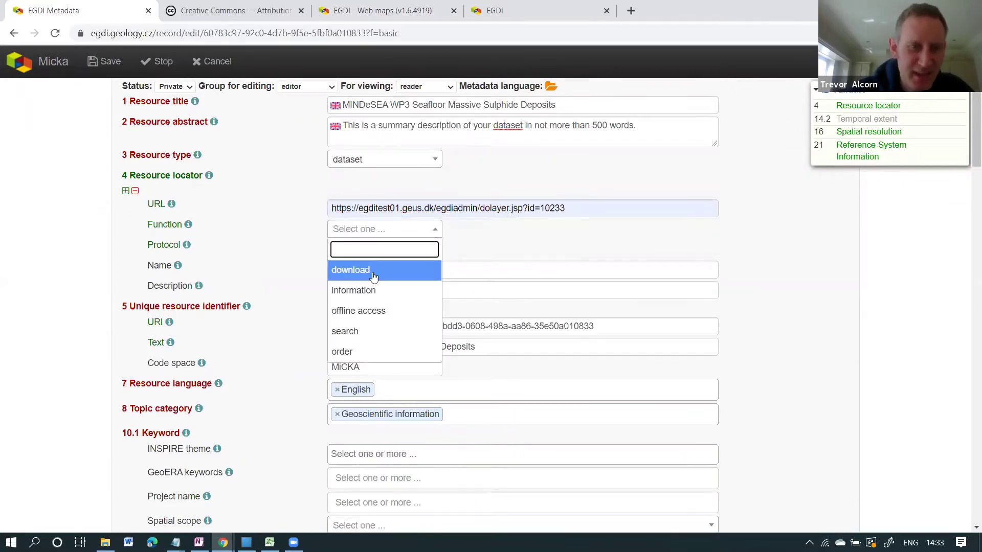
left_click(360, 294)
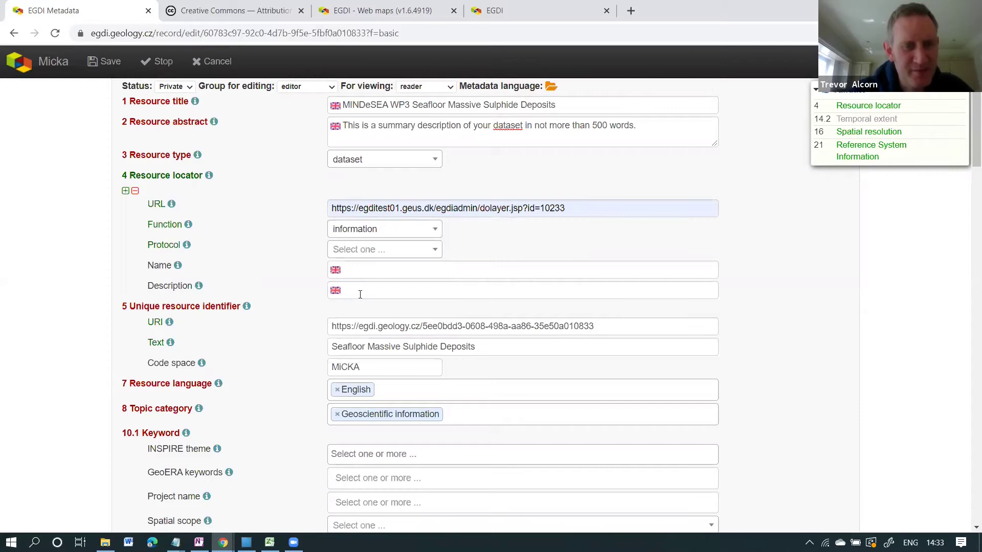
left_click(435, 250)
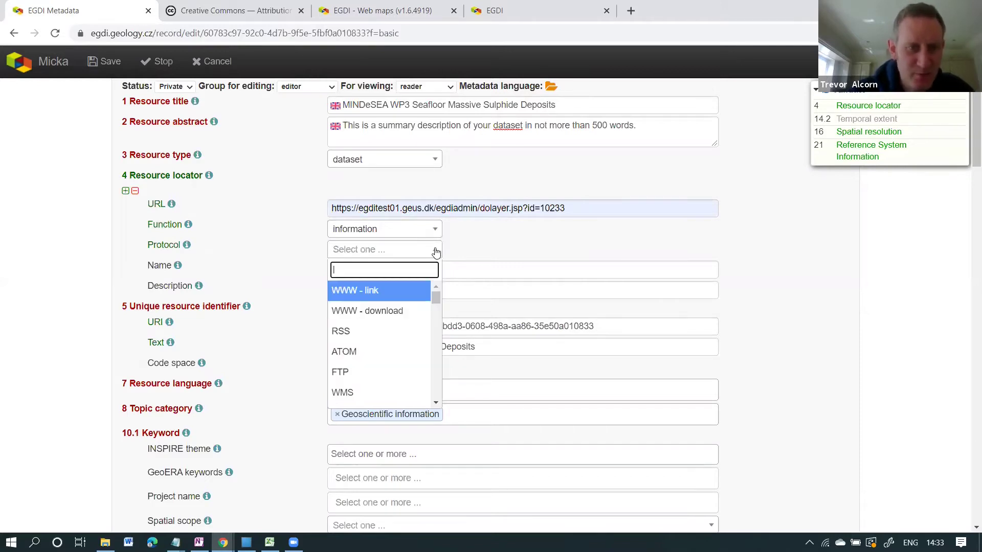
left_click(371, 291)
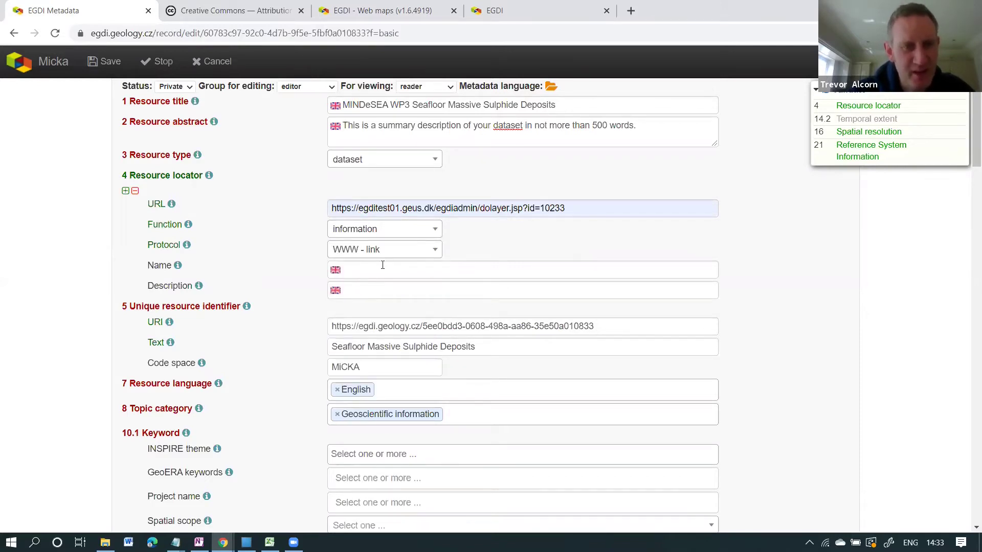
Name the resource locator "Seafloor Massive Sulphide Deposits" and describe it as "SMS are sulphide deposits in large extent on the seafloor".
left_click(383, 265)
type("Sea")
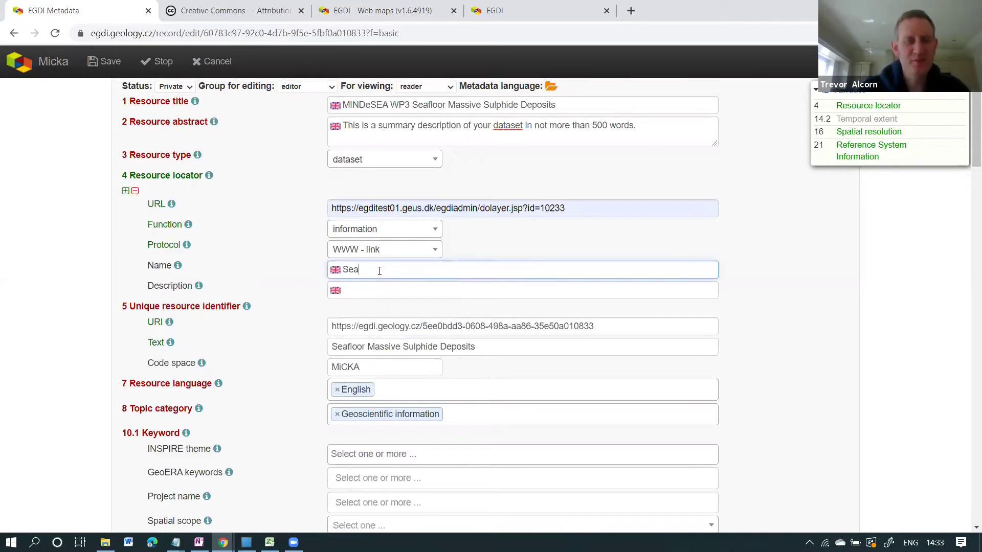
type("floor Massive Sulphide Depostiits")
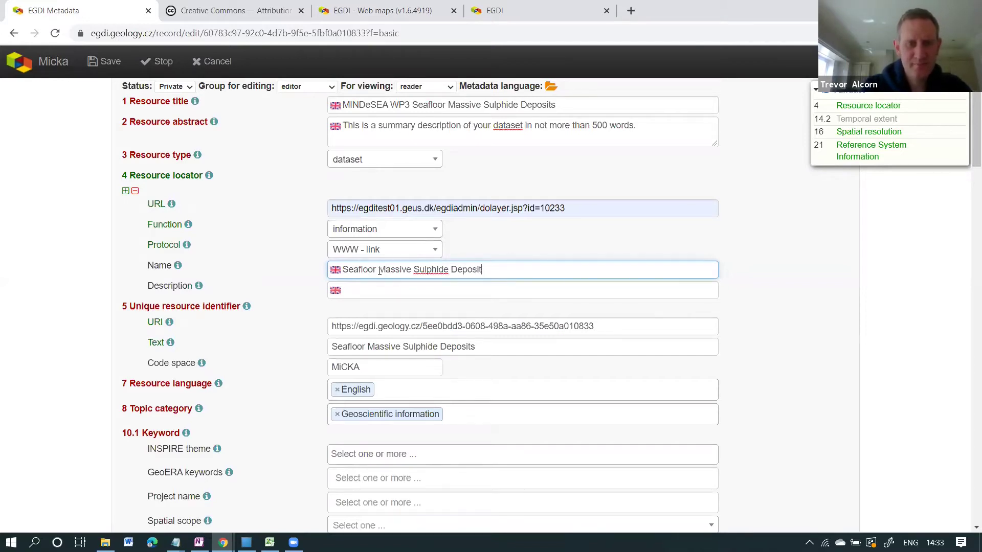
left_click(359, 291)
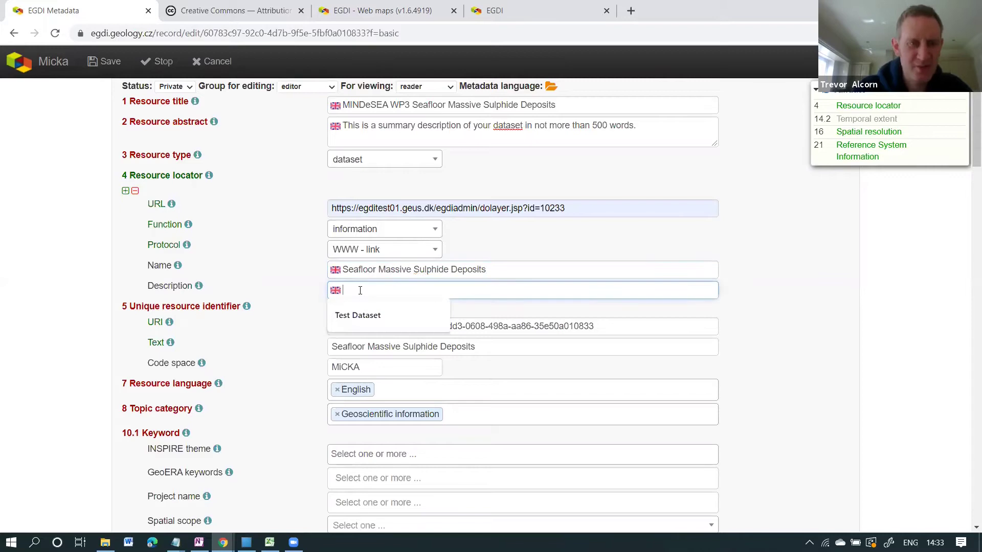
type("SMS are sulphide deposits in large extent on the seafloor")
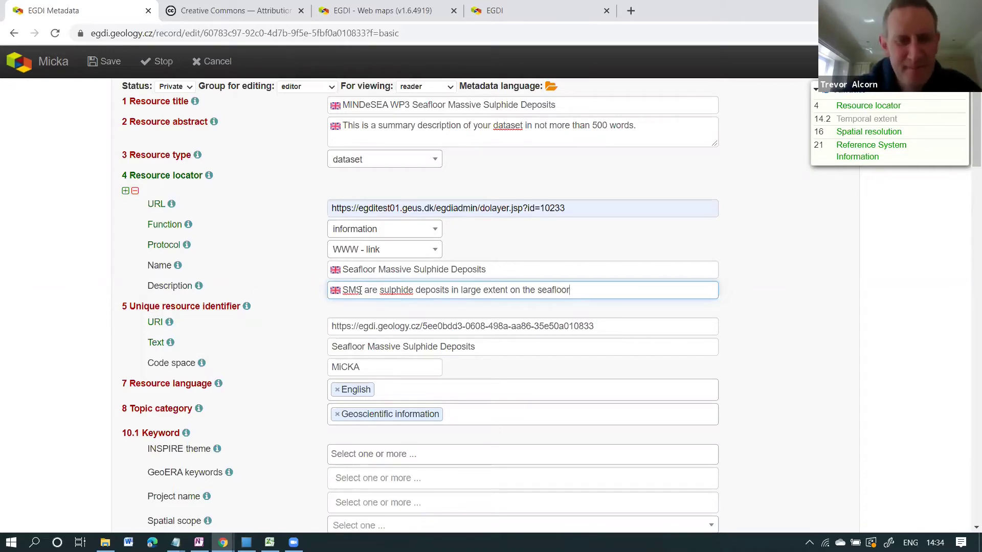
Extend the code space of the unique resource identifier to read "MiCKA URI".
scroll(360, 290, "down", 2)
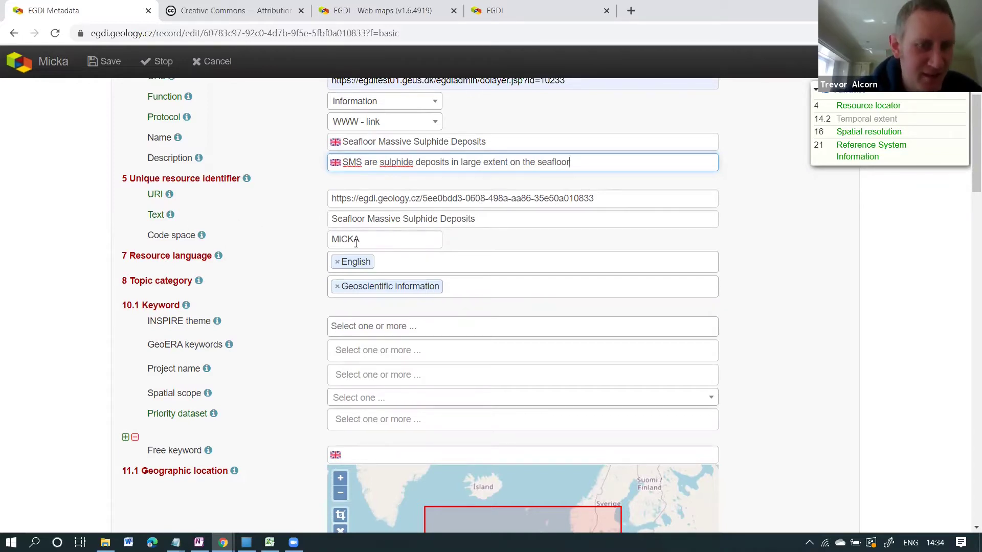
left_click(373, 239)
type("URI")
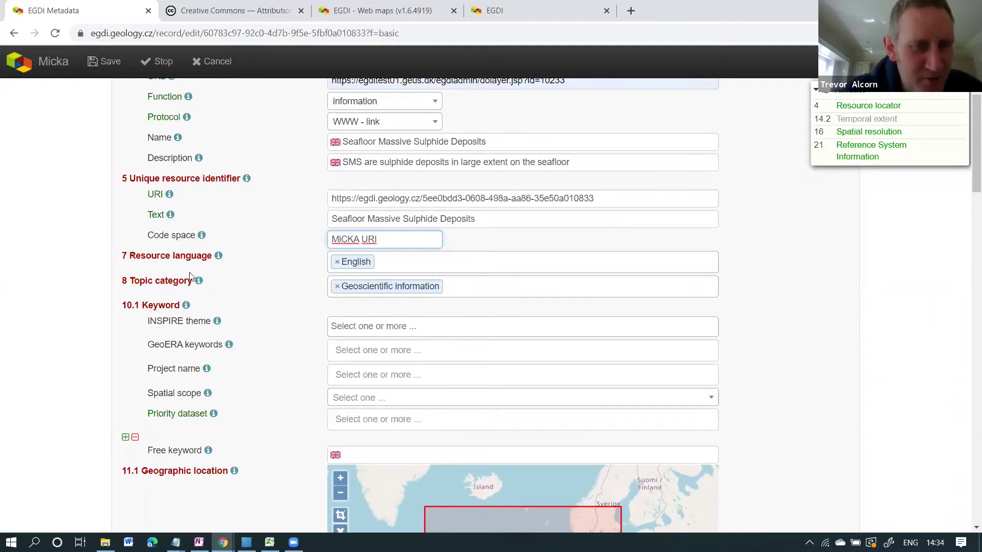
Add Environment, Oceans and Economy to the record's topic categories.
mouse_move(219, 260)
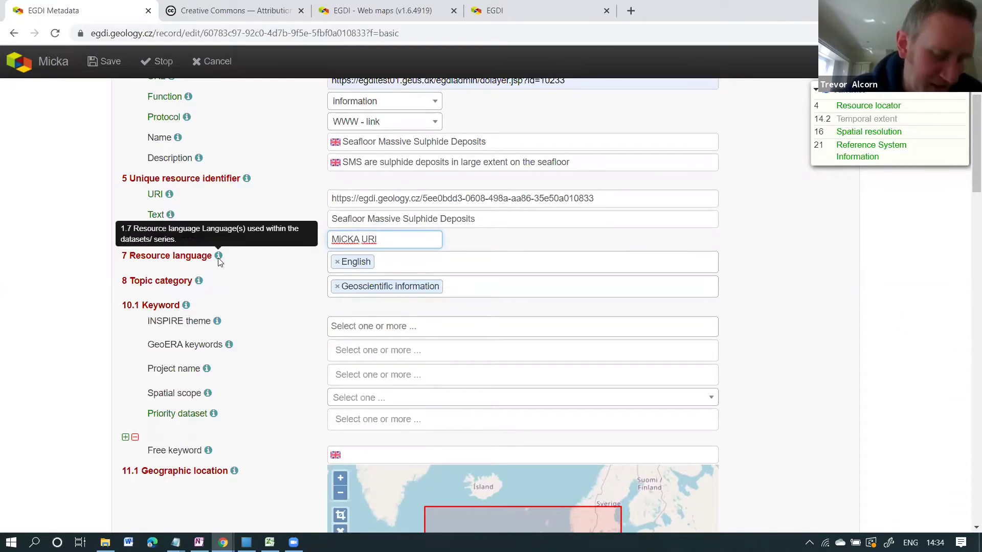
mouse_move(201, 287)
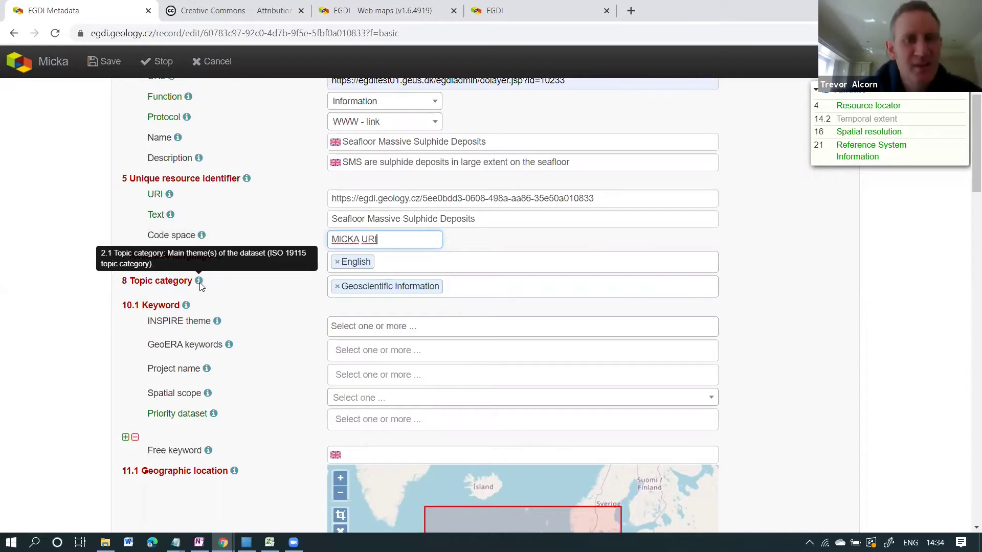
left_click(486, 290)
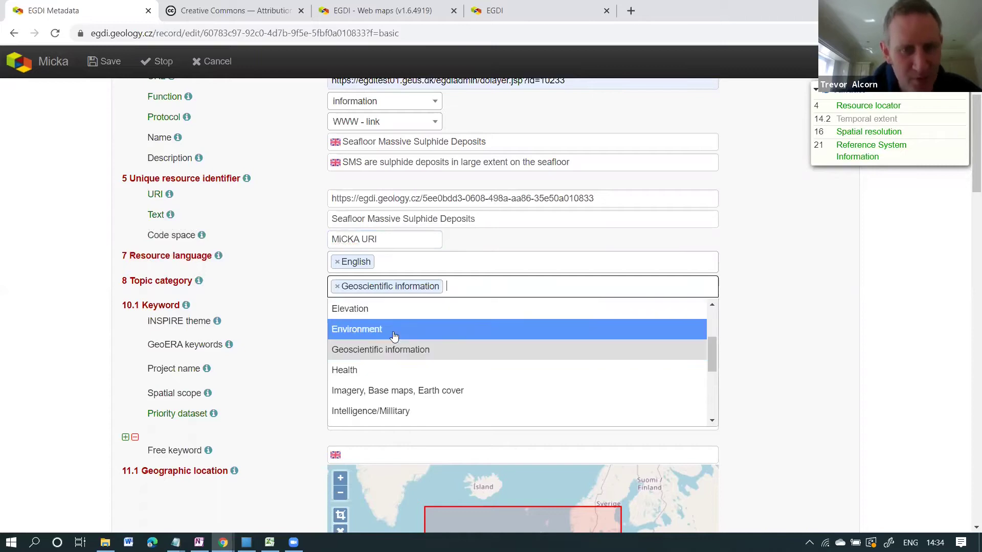
left_click(356, 331)
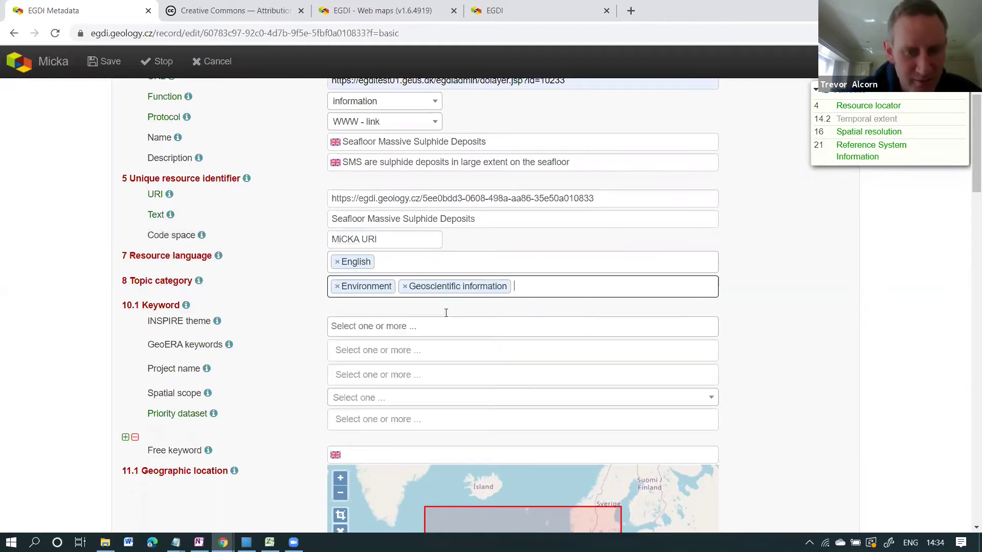
type("oc")
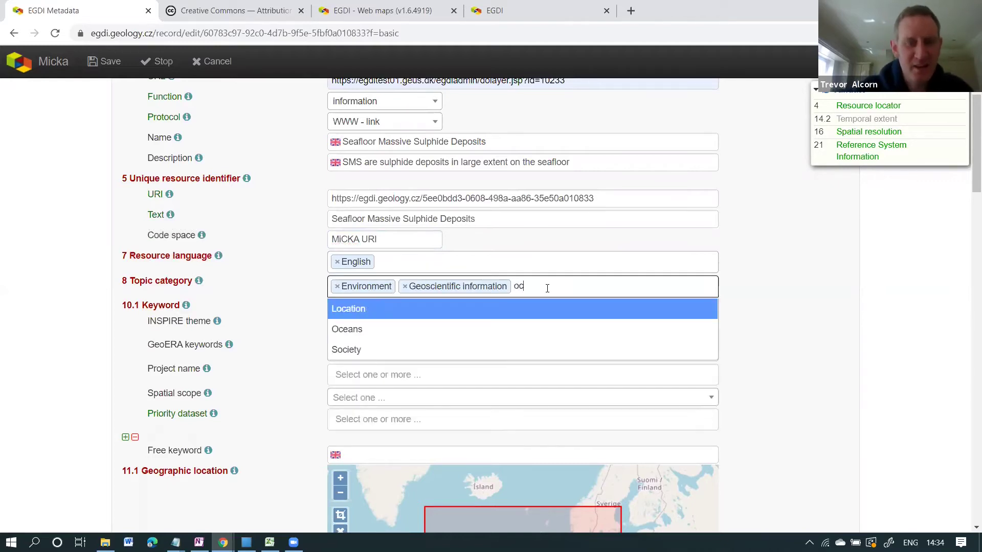
left_click(350, 336)
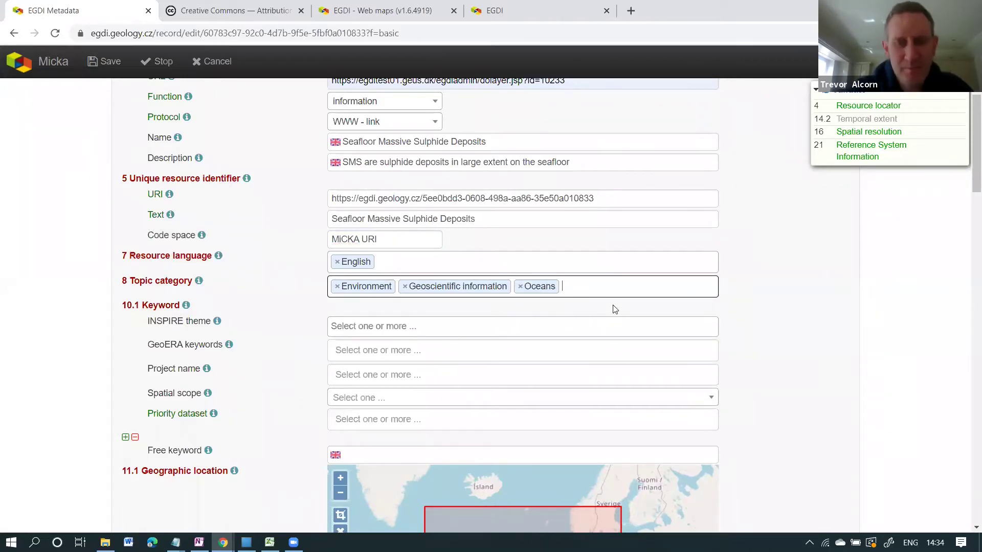
left_click(603, 287)
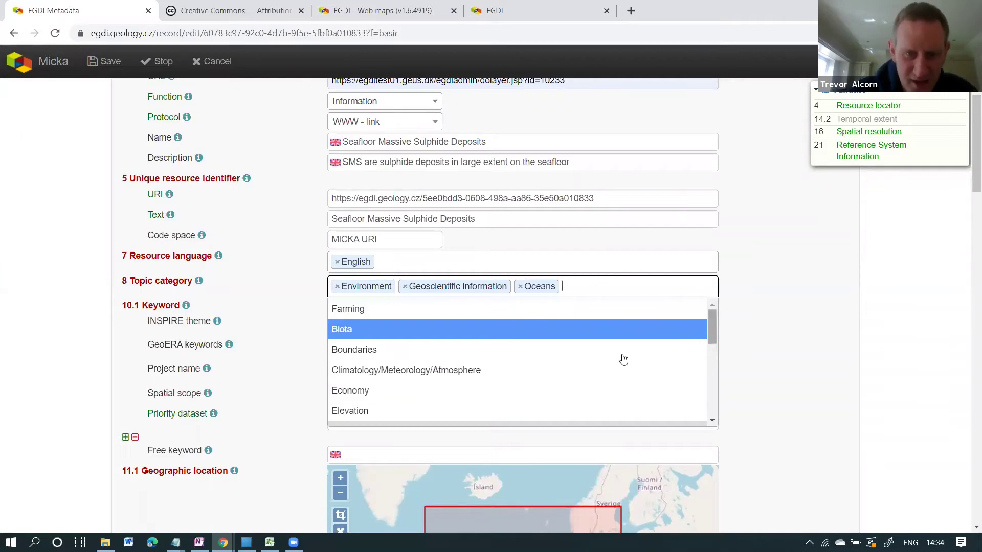
left_click(363, 392)
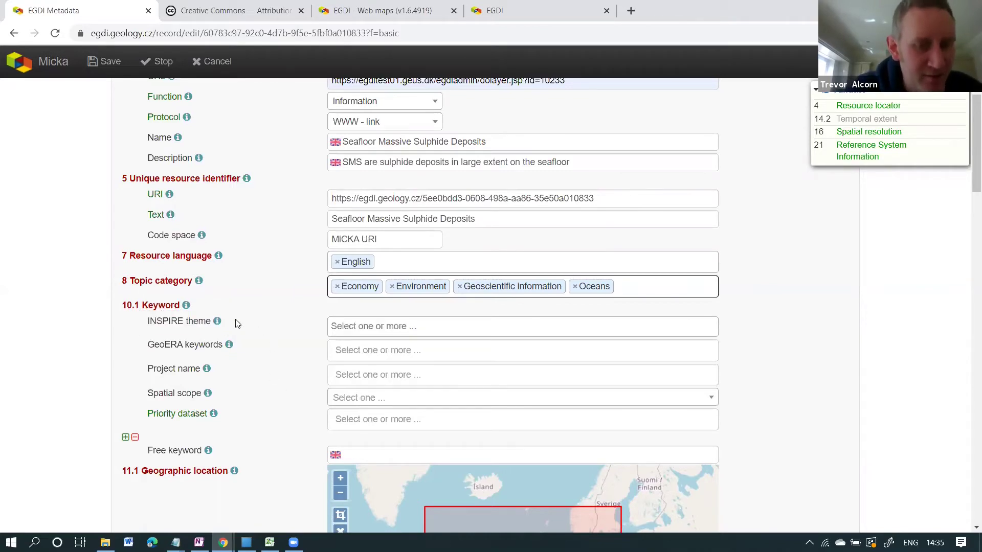
Set the INSPIRE theme keyword to Mineral resources.
mouse_move(217, 322)
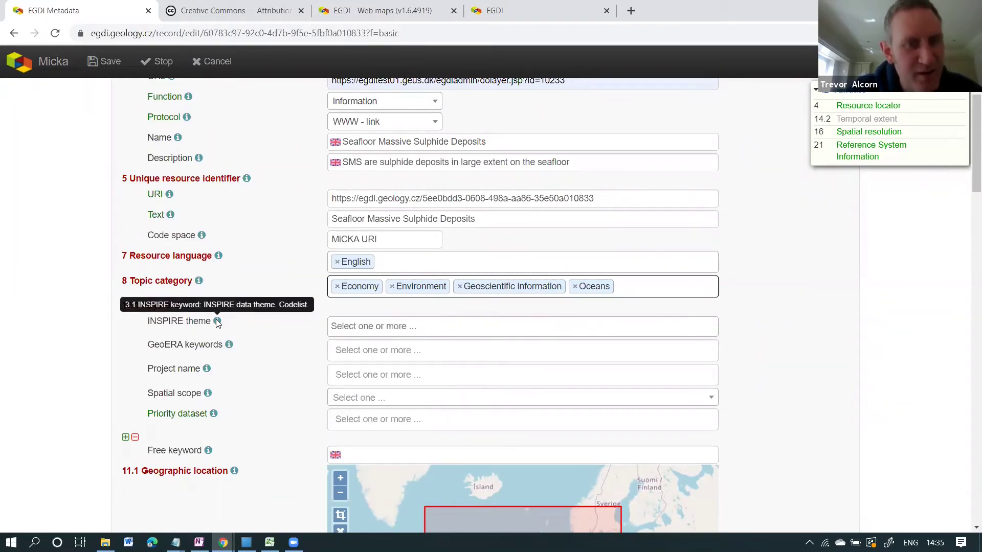
left_click(472, 330)
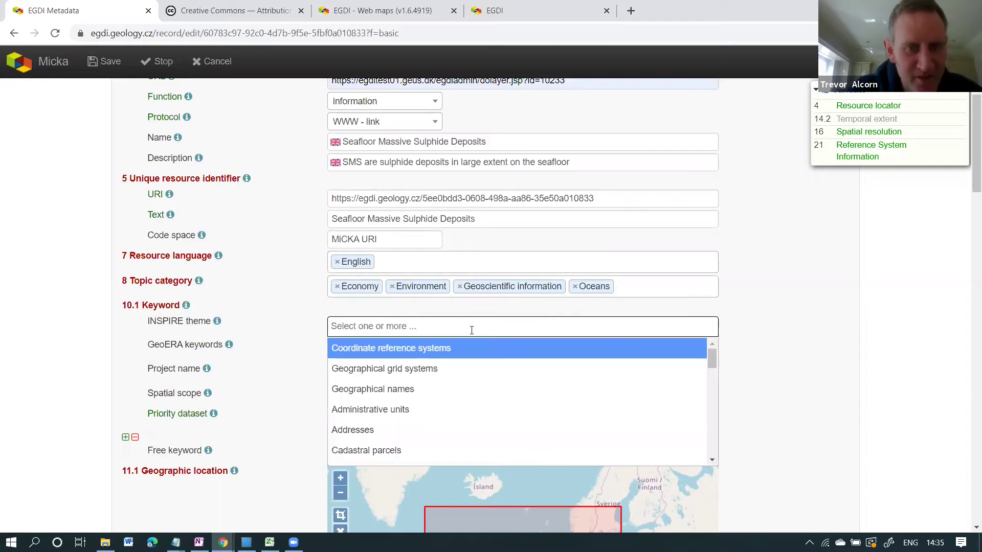
scroll(480, 386, "down", 2)
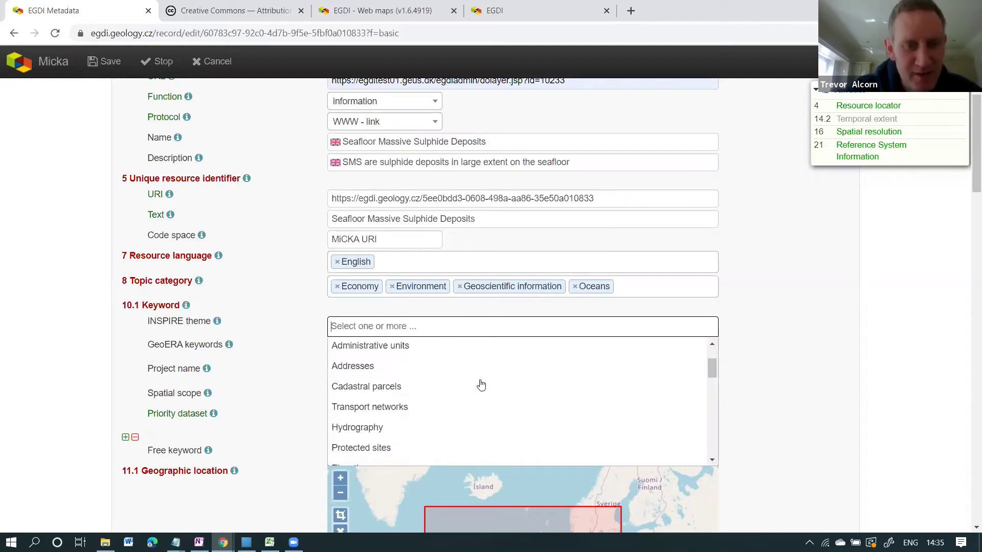
scroll(481, 385, "down", 2)
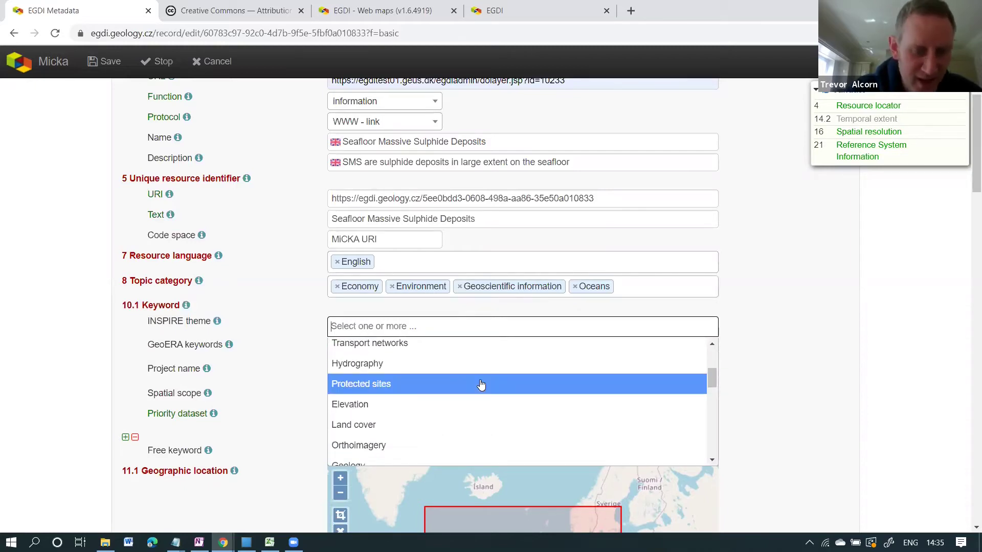
scroll(481, 385, "down", 1)
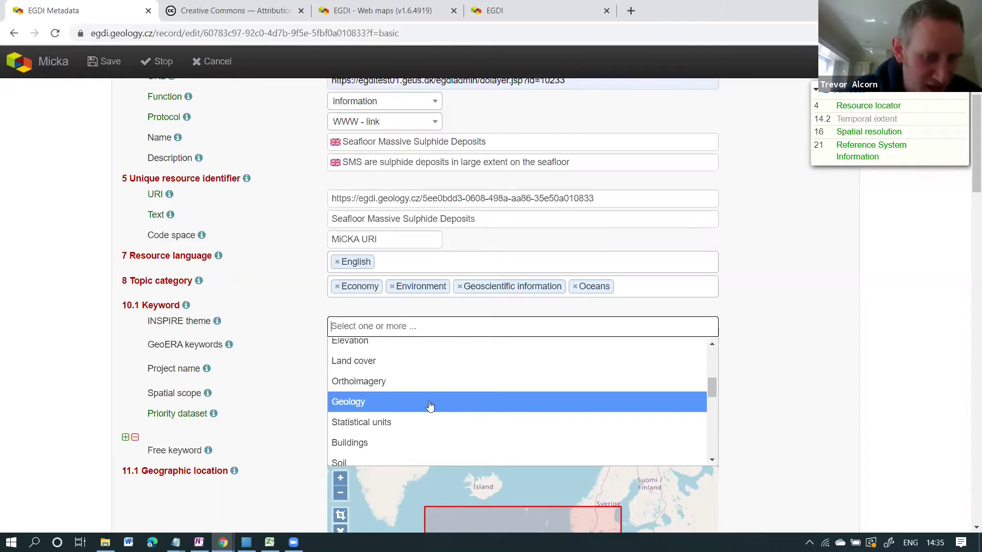
scroll(430, 405, "down", 3)
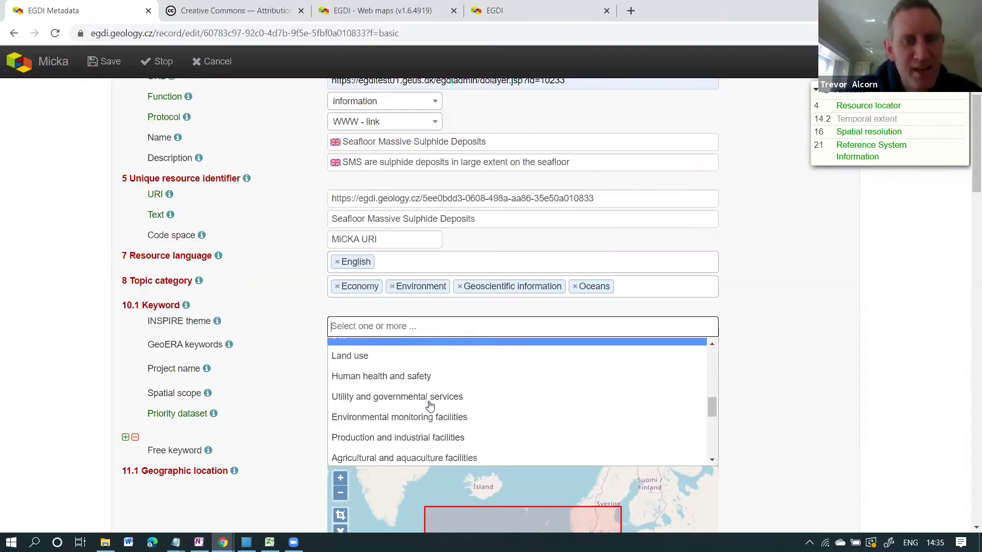
scroll(430, 405, "down", 2)
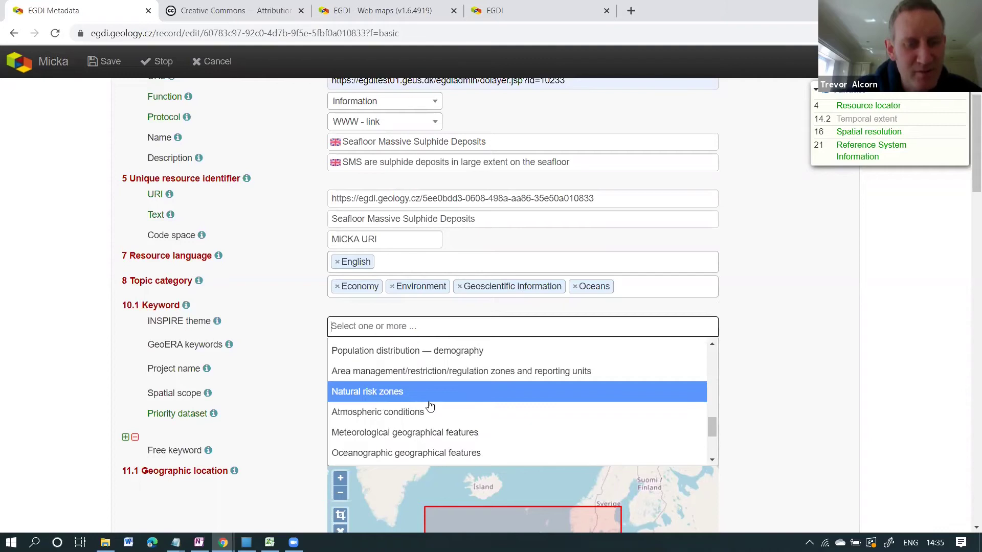
scroll(429, 406, "down", 3)
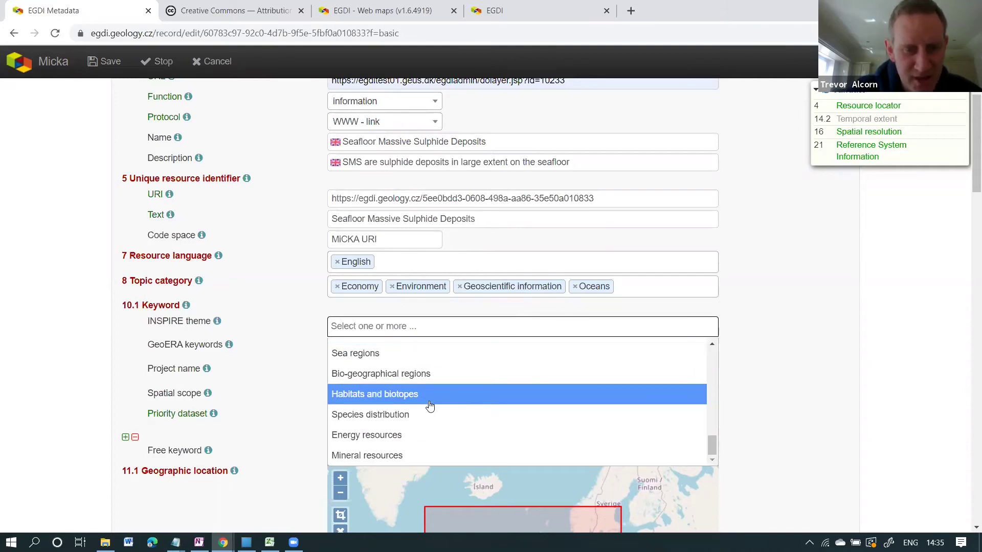
left_click(388, 459)
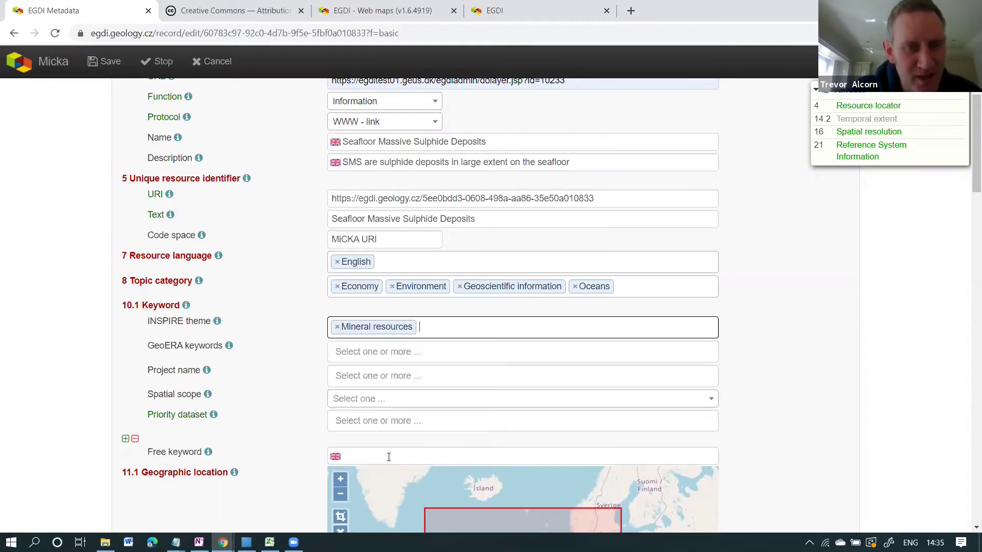
mouse_move(219, 324)
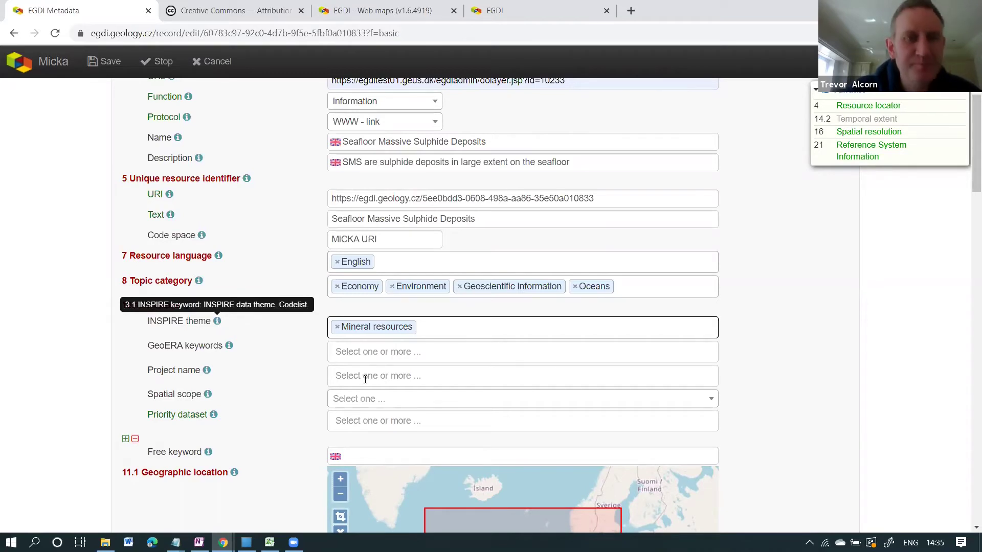
Try to find a GeoERA keyword for "sulphide".
left_click(447, 351)
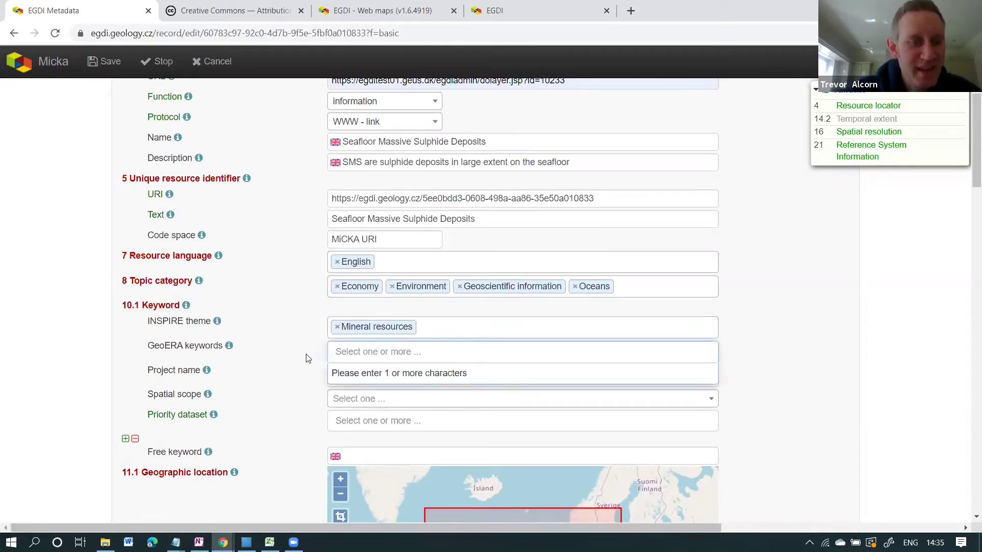
mouse_move(229, 350)
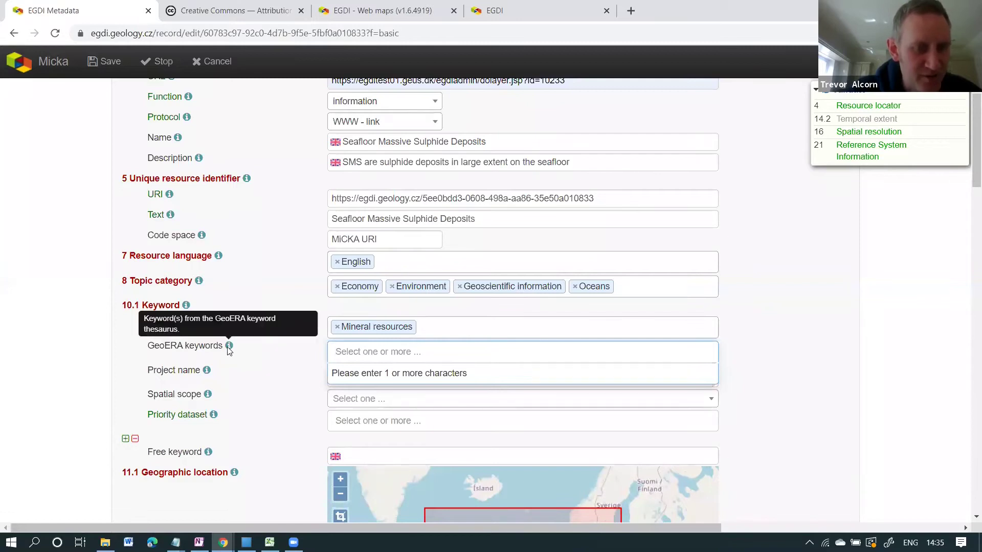
left_click(427, 355)
type("su")
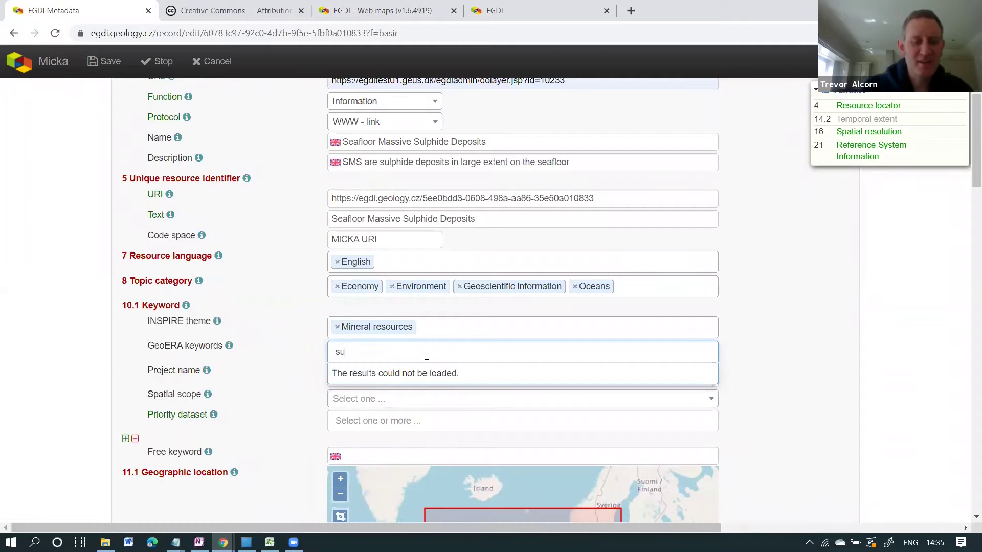
type("lphide")
key("BackSpace")
key("BackSpace")
key("BackSpace")
key("BackSpace")
key("BackSpace")
key("BackSpace")
key("BackSpace")
key("BackSpace")
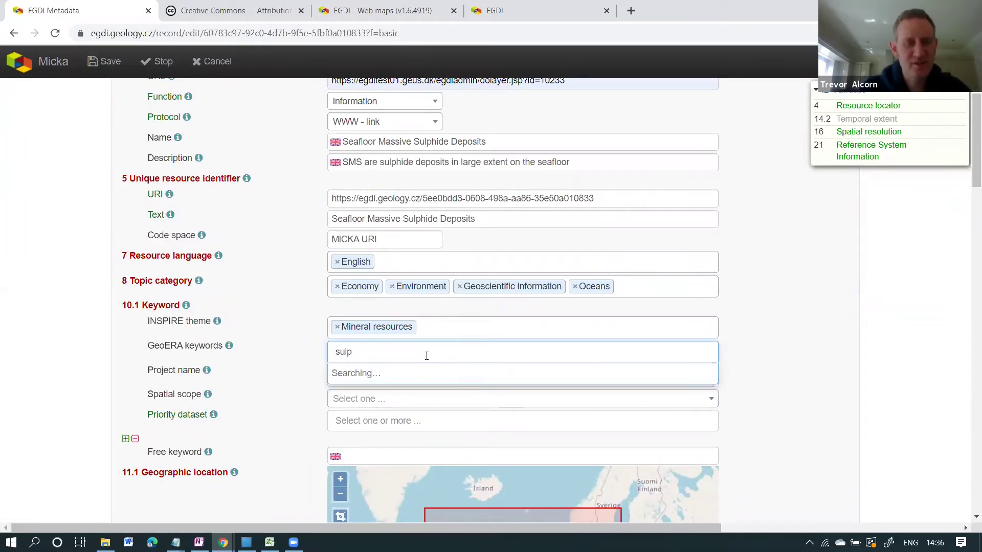
Find the thesaurus term "sea bed" and add it to the GeoERA keywords.
type("sea")
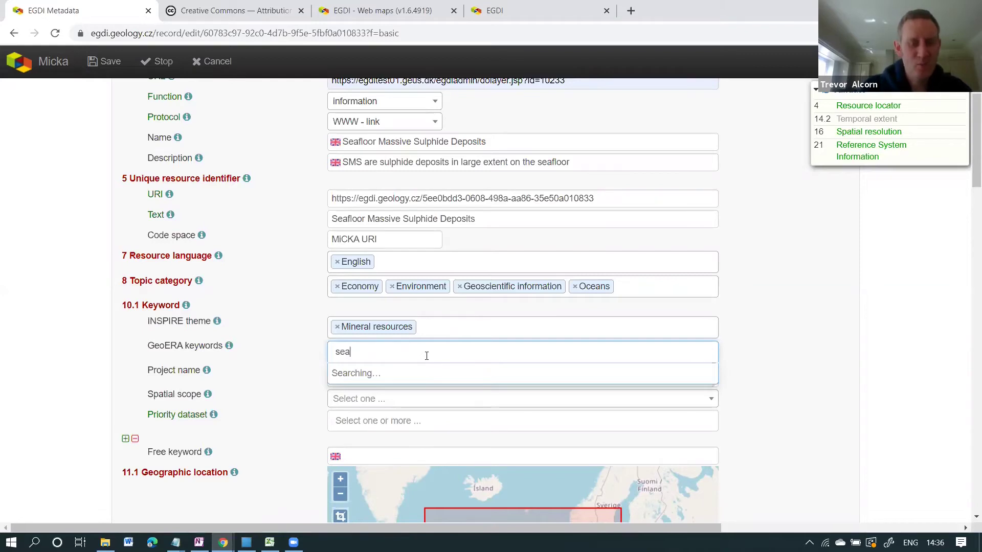
type(" bed")
key("BackSpace")
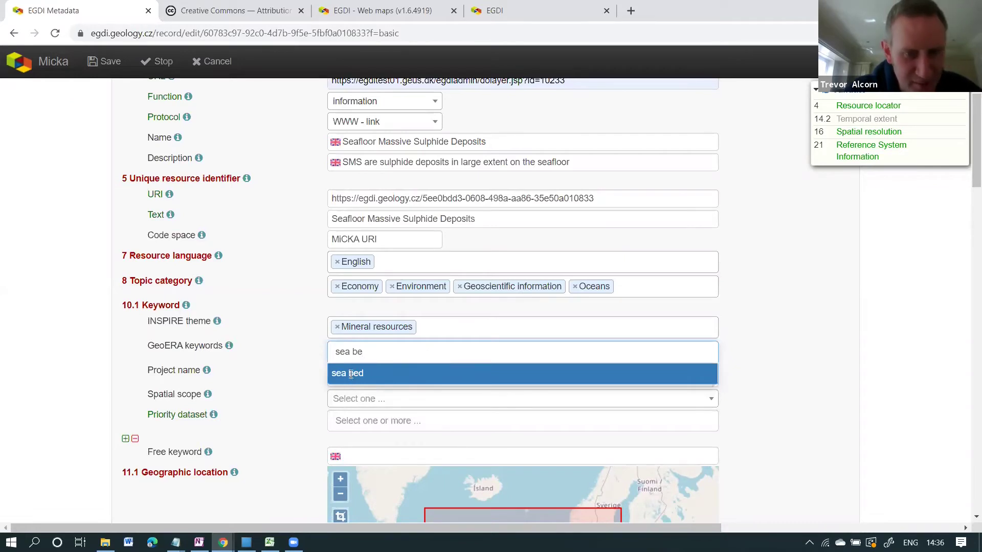
left_click(351, 378)
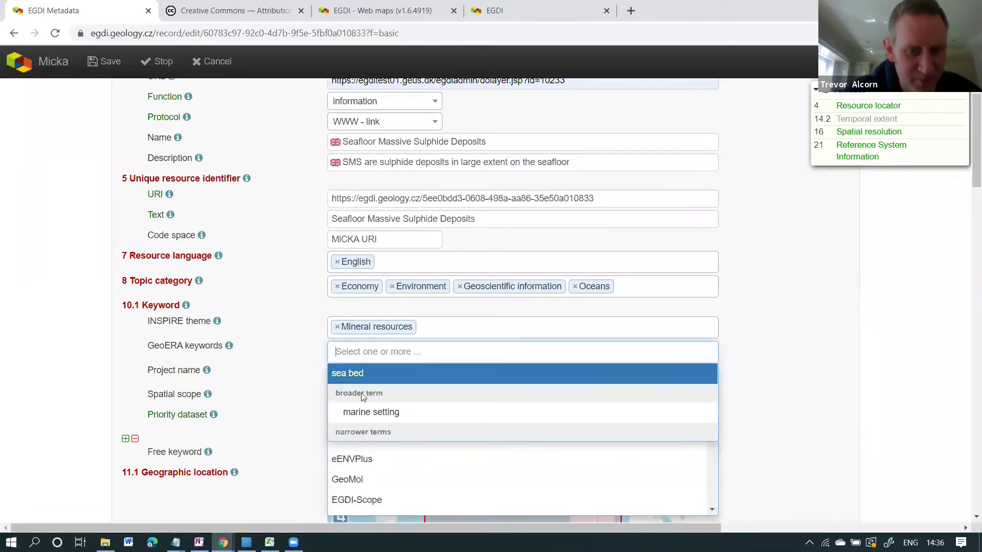
left_click(346, 371)
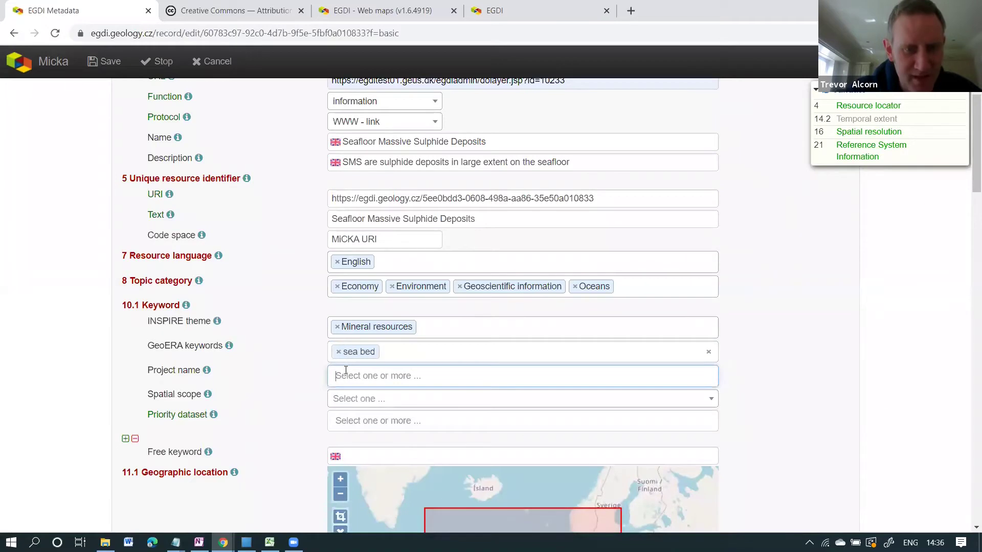
Add the thesaurus term "sea" as a second GeoERA keyword.
left_click(398, 352)
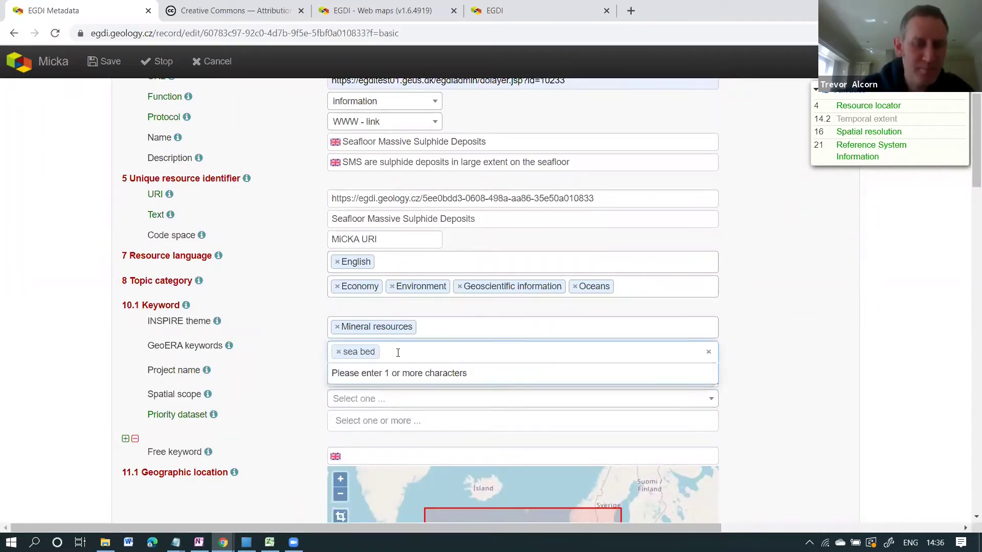
type("sea")
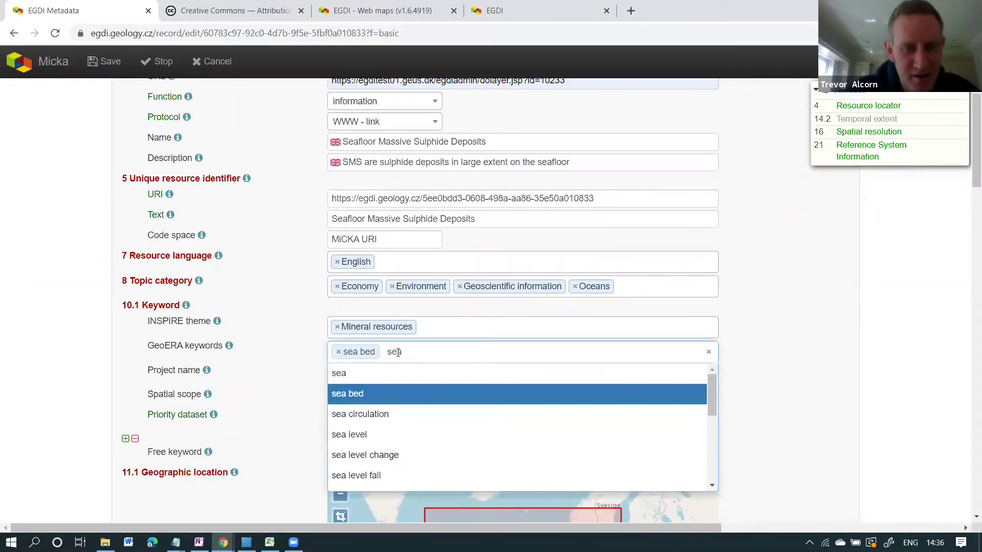
left_click(338, 375)
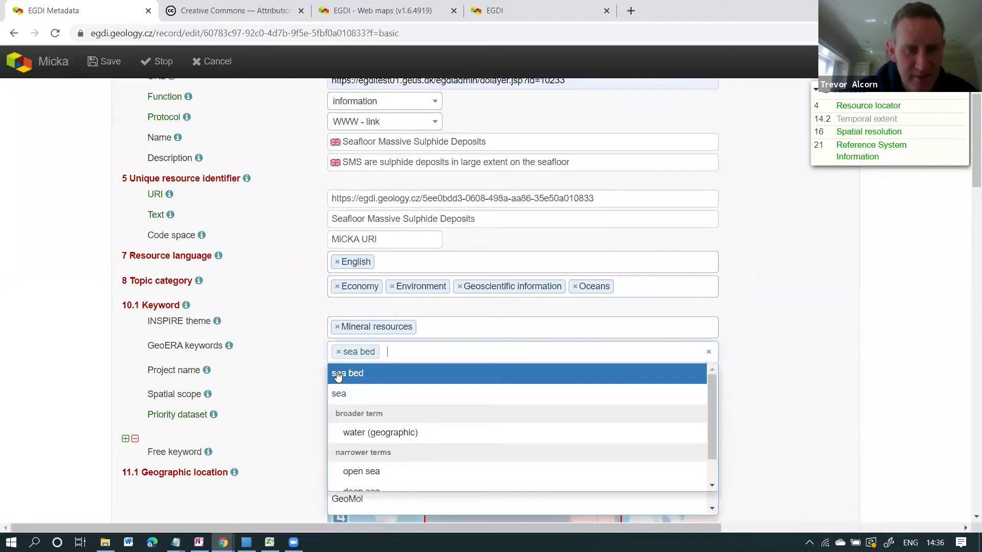
left_click(339, 393)
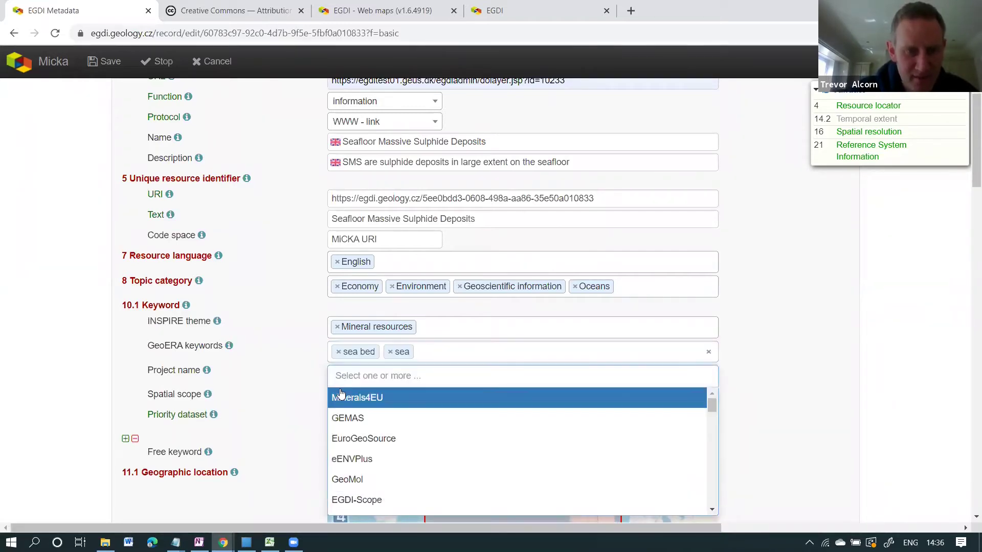
Try to find a GeoERA keyword for "minerals".
left_click(445, 353)
type("minerals")
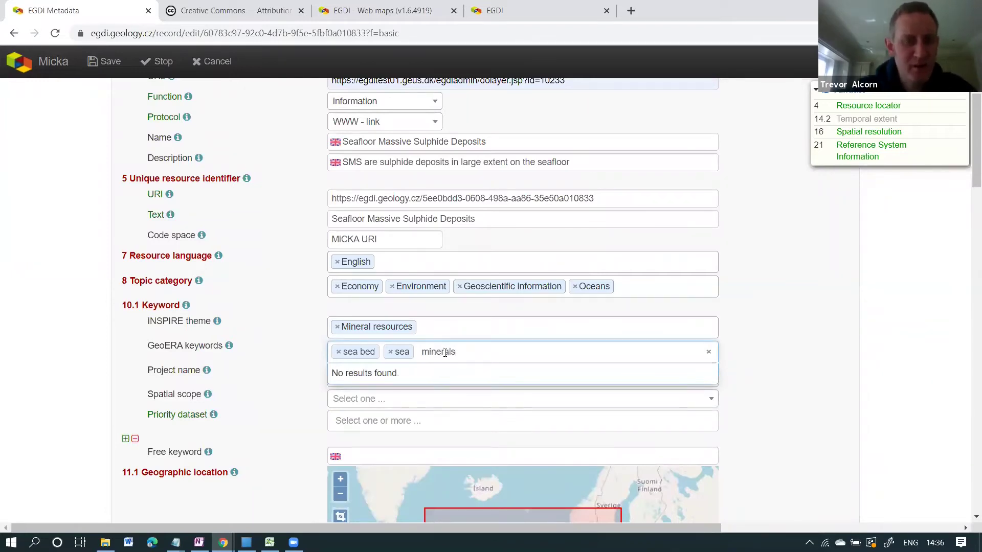
key("BackSpace")
key("BackSpace")
key("BackSpace")
key("BackSpace")
key("BackSpace")
key("BackSpace")
key("BackSpace")
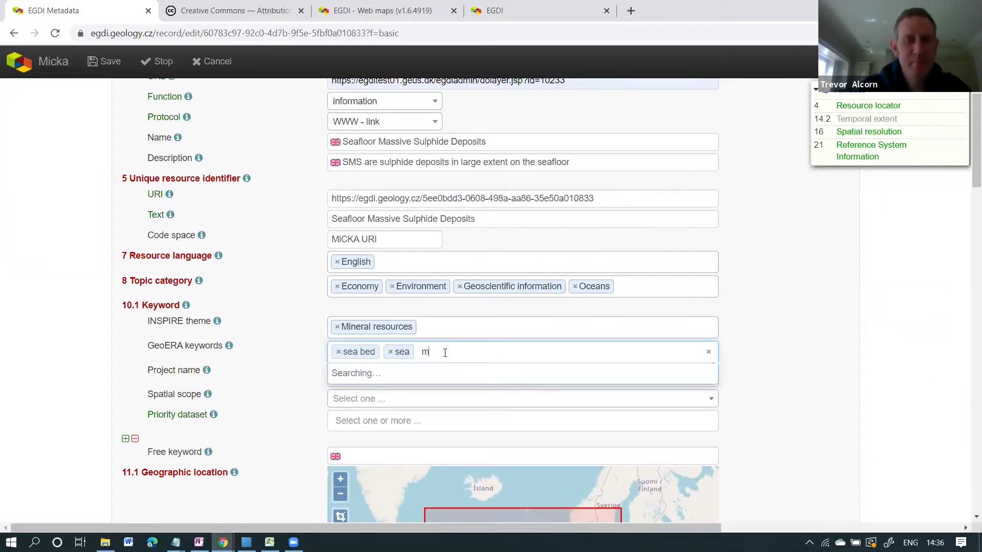
Find the thesaurus term "metal" and add it to the GeoERA keywords.
type("etals")
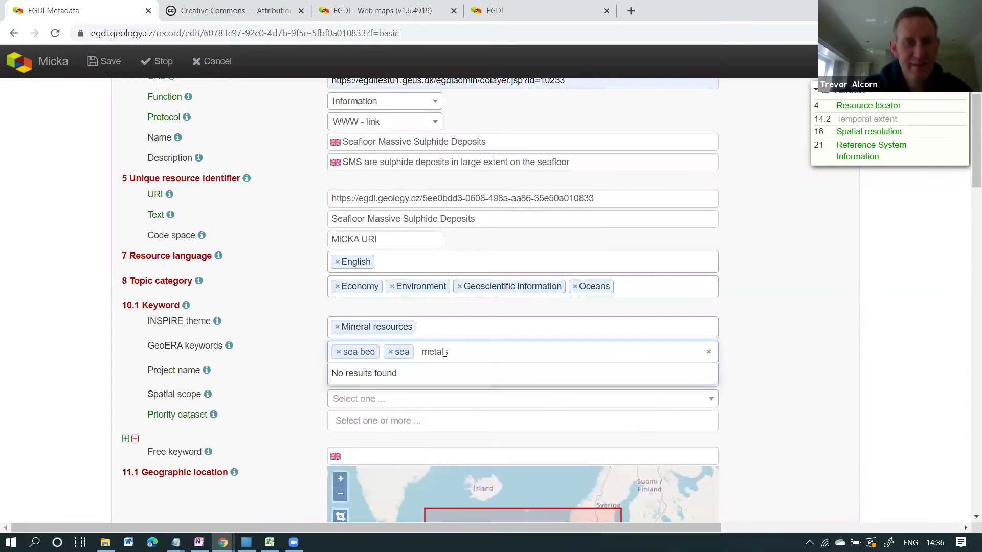
key("BackSpace")
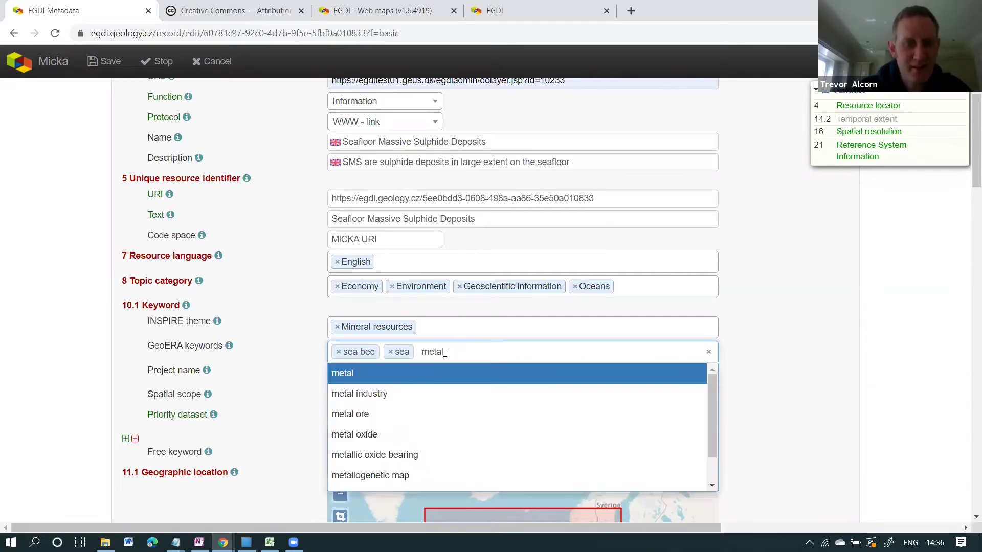
left_click(342, 383)
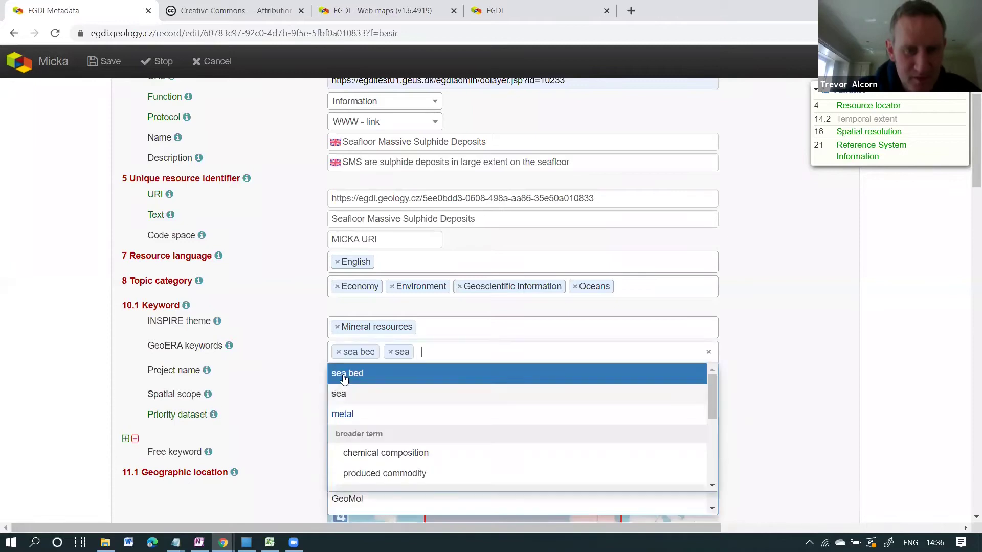
left_click(342, 414)
left_click(358, 377)
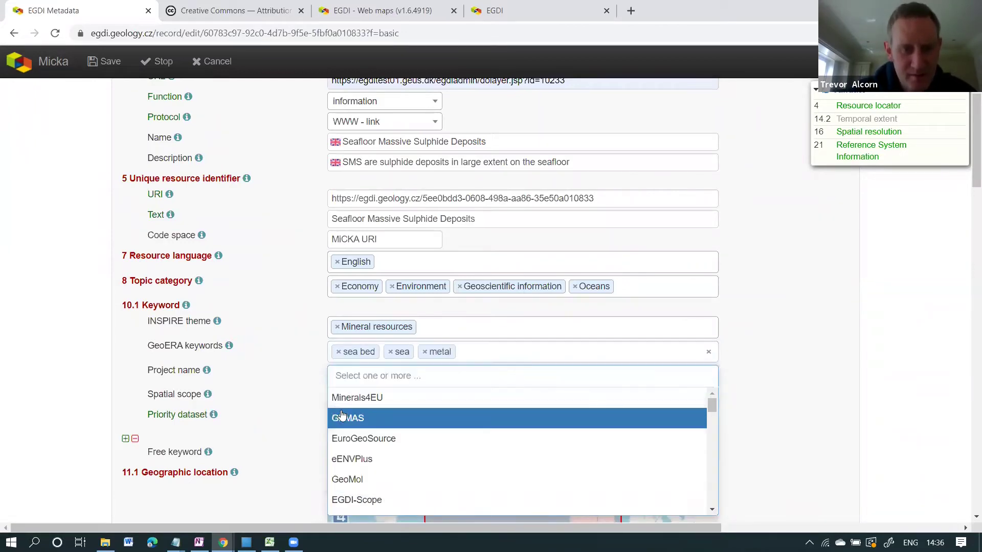
left_click(342, 416)
left_click(761, 357)
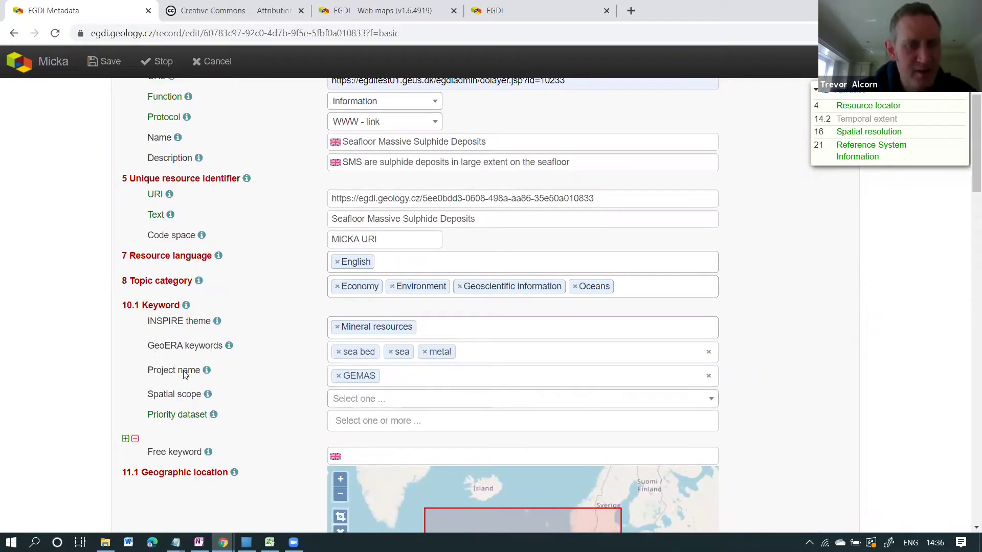
left_click(338, 377)
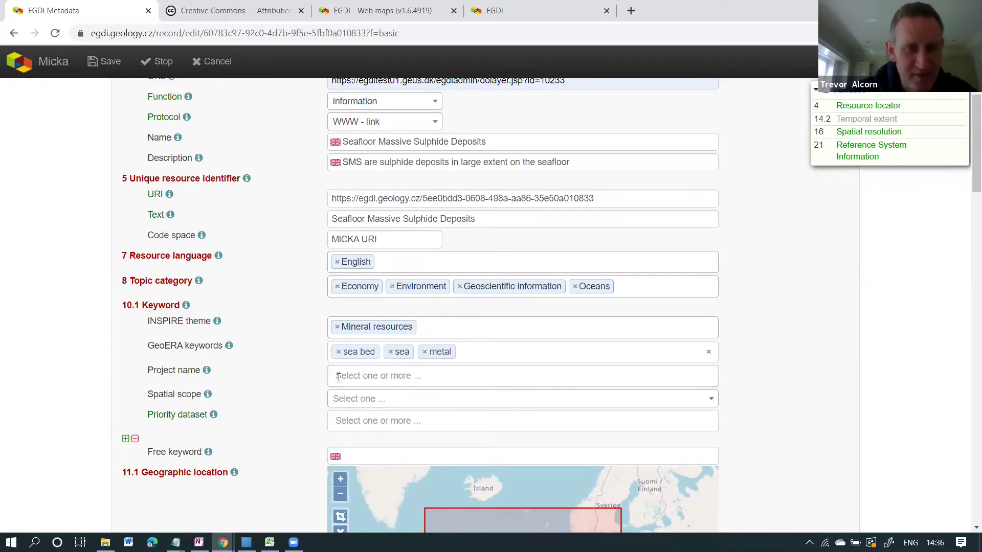
Set the keyword section's project name to MINDeSEA.
left_click(426, 375)
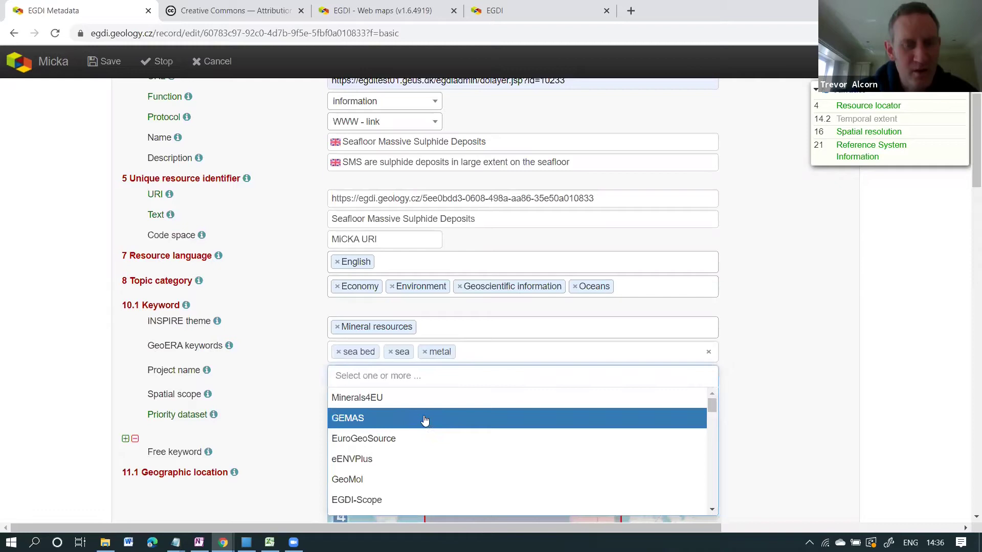
scroll(400, 448, "down", 6)
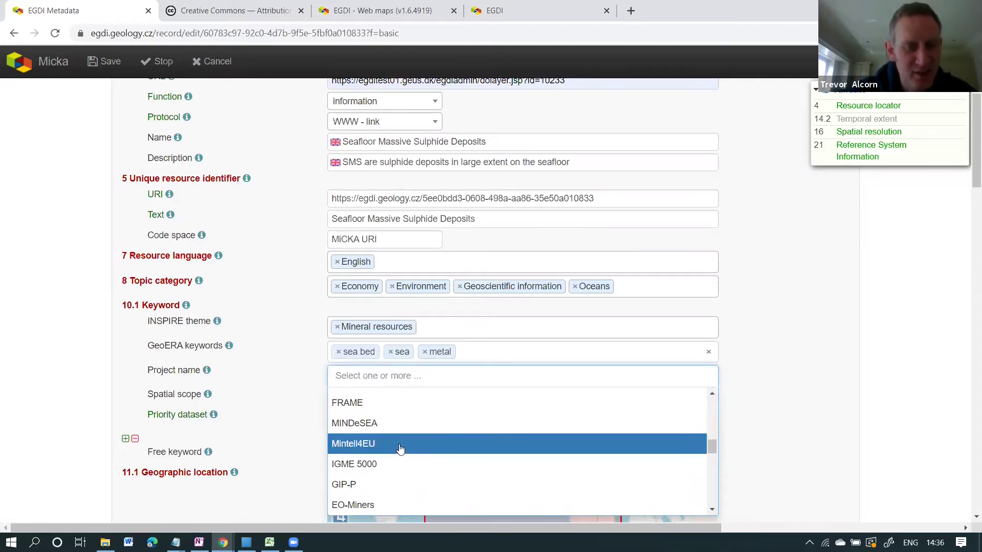
left_click(350, 425)
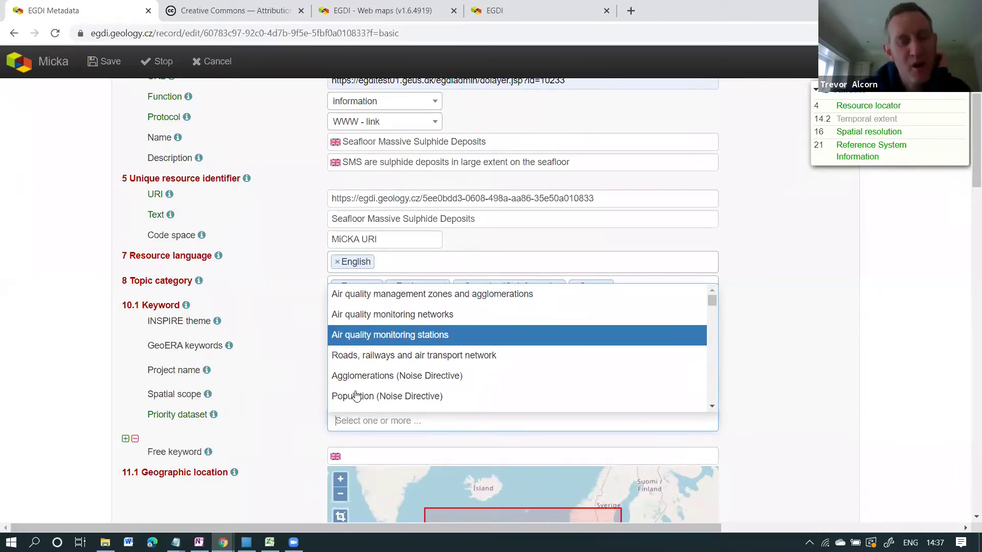
left_click(760, 423)
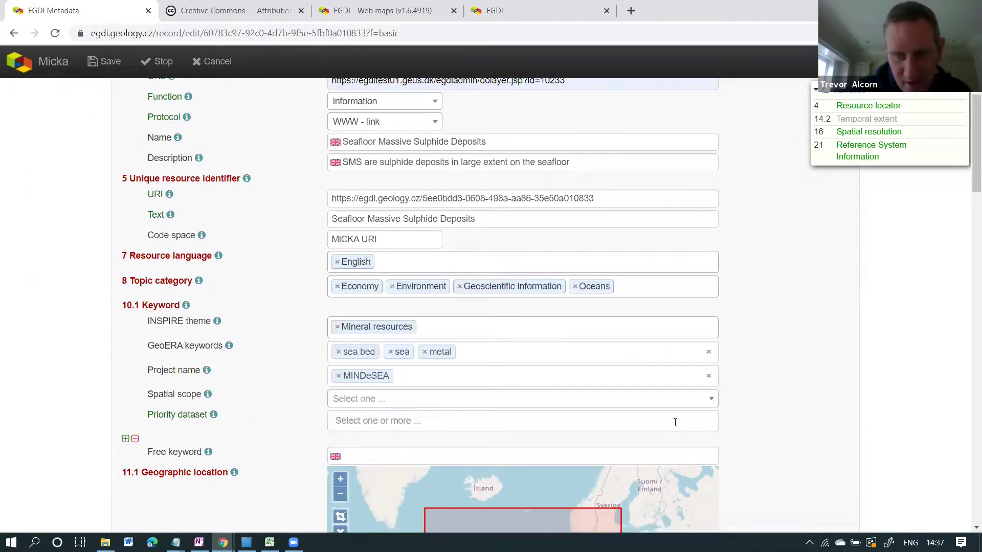
left_click(414, 421)
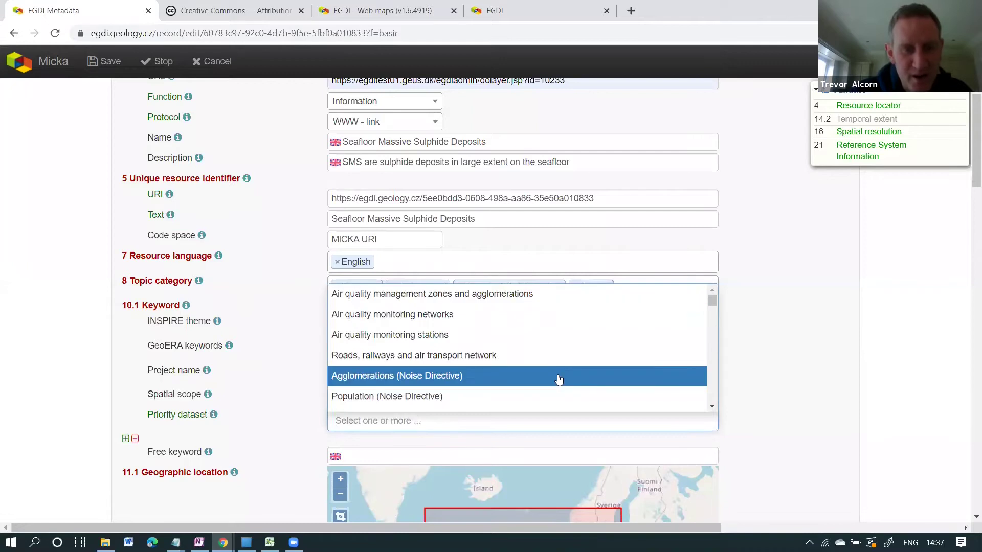
scroll(557, 358, "down", 5)
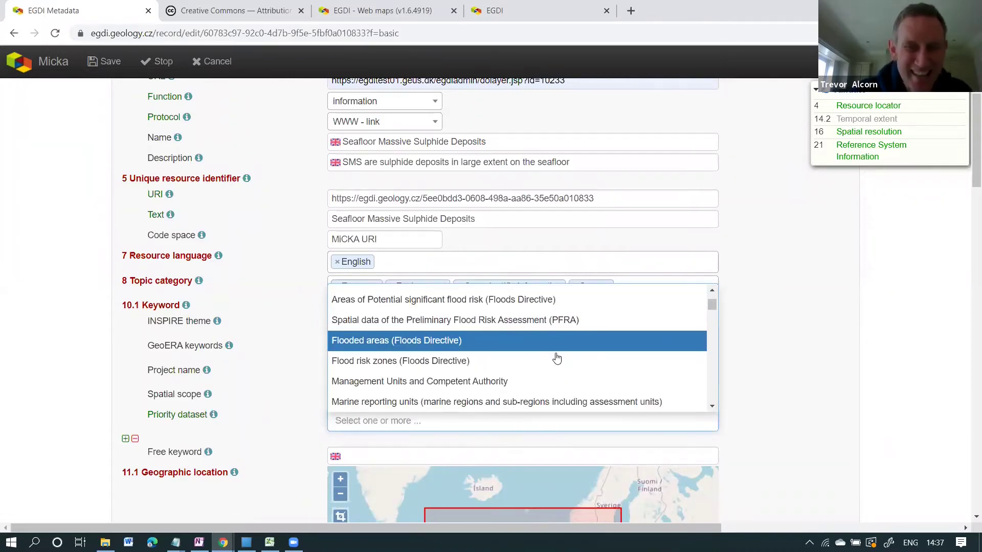
scroll(557, 358, "up", 5)
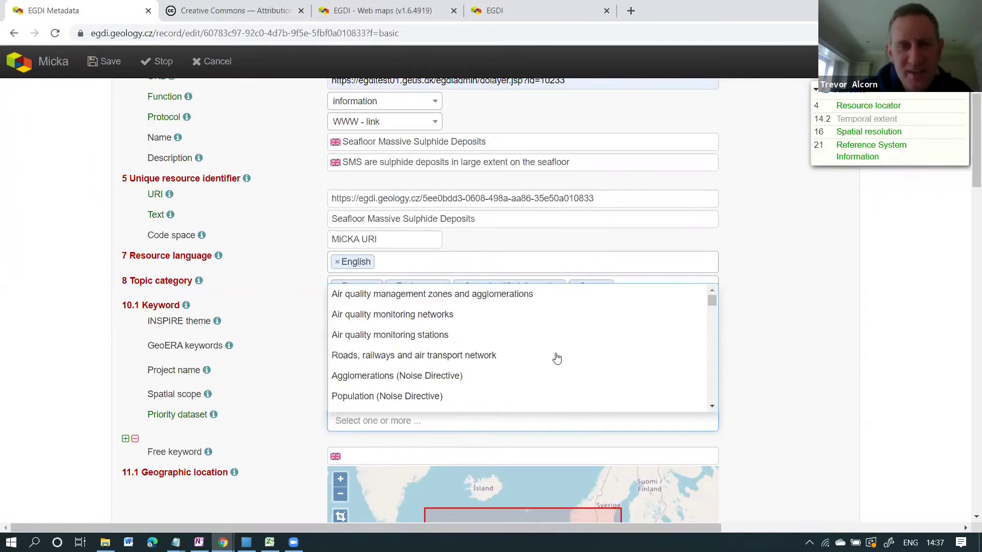
left_click(791, 380)
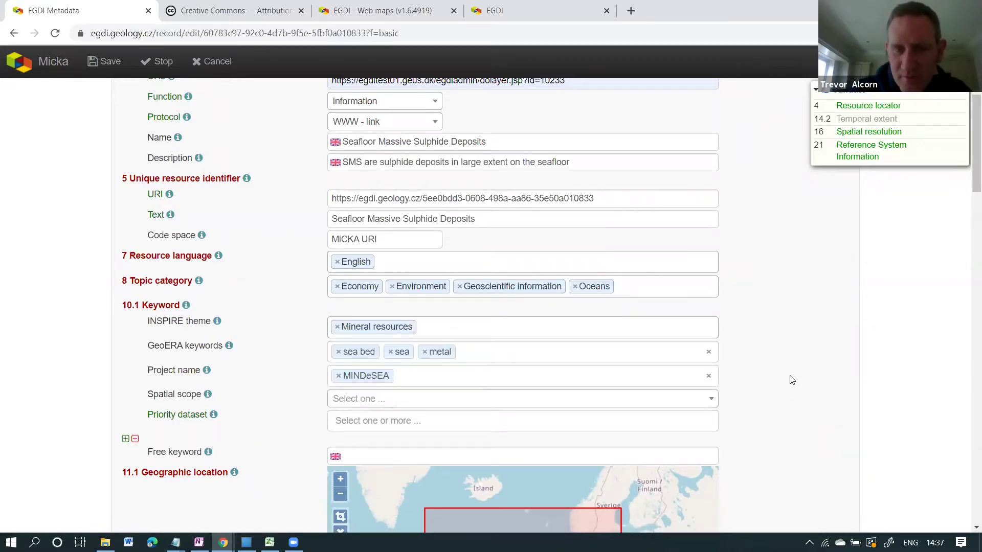
mouse_move(215, 420)
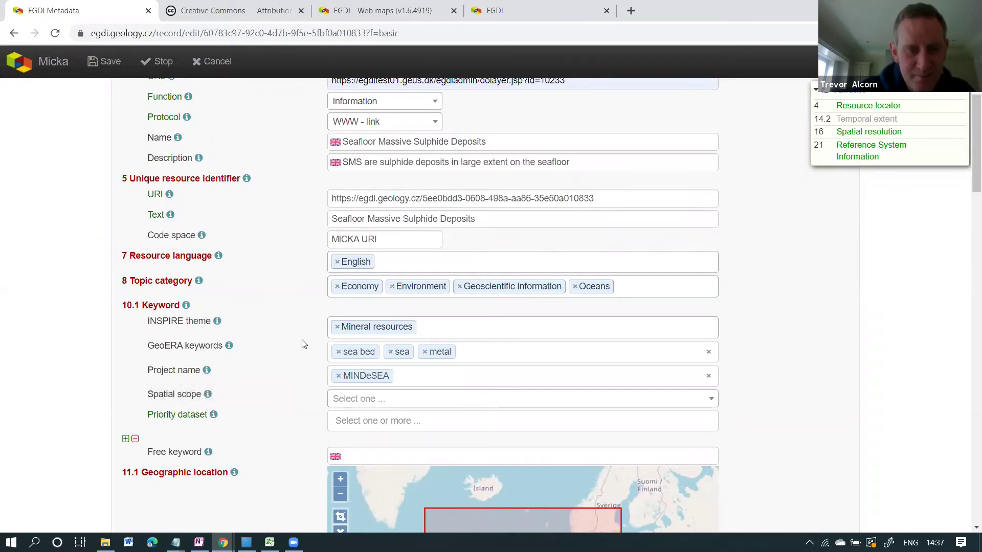
Set the dataset's spatial scope to European.
mouse_move(209, 397)
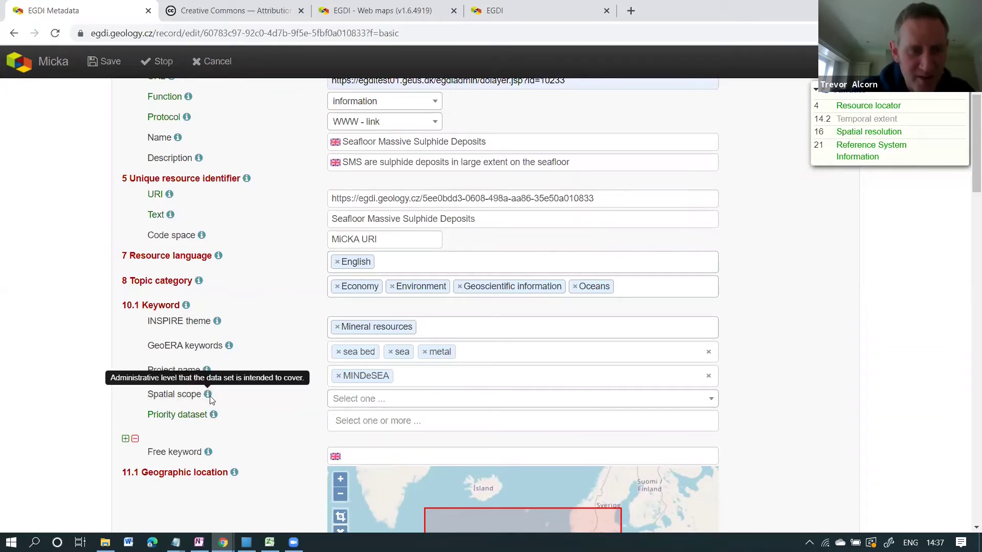
left_click(398, 404)
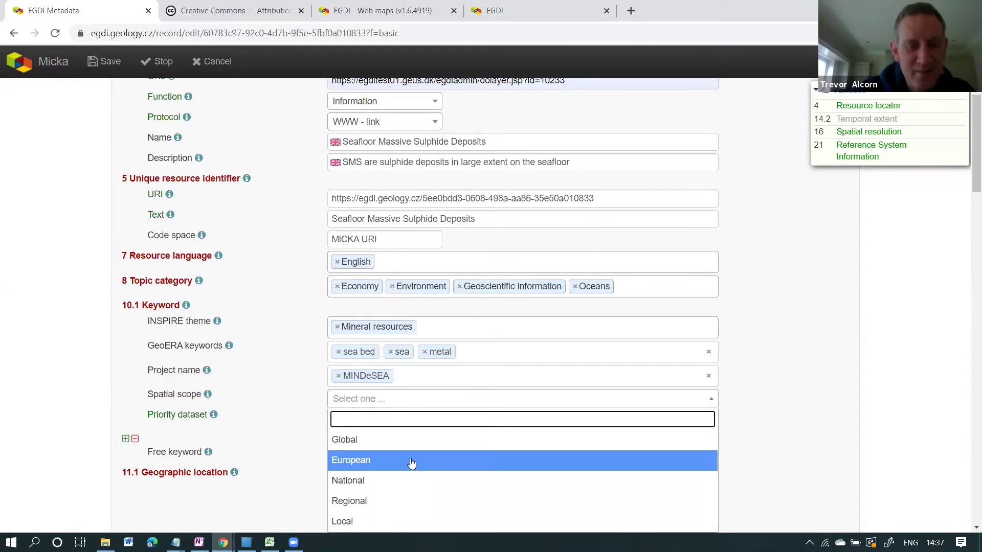
left_click(357, 462)
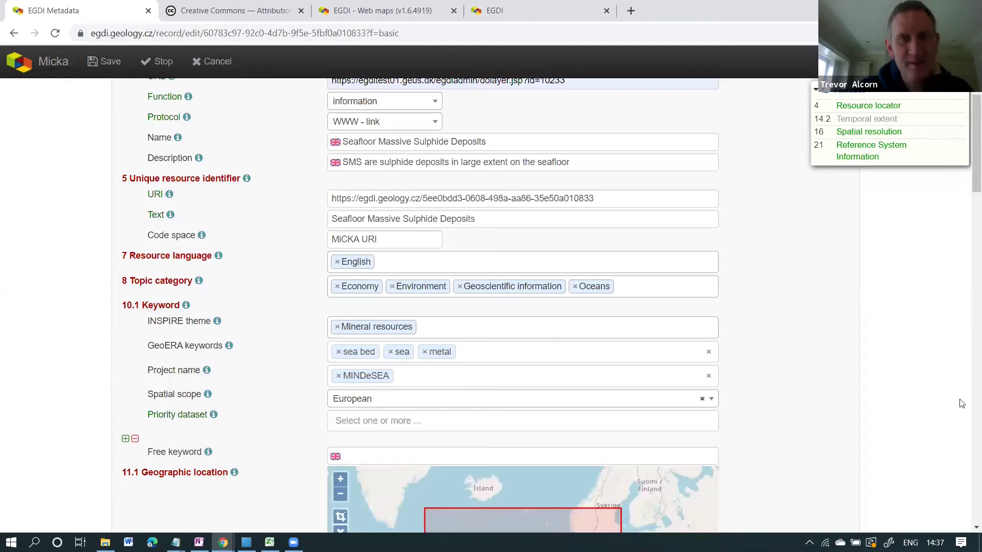
Fill in the free keyword with the suggested entry "earth science, geology".
scroll(961, 404, "down", 2)
scroll(962, 404, "down", 1)
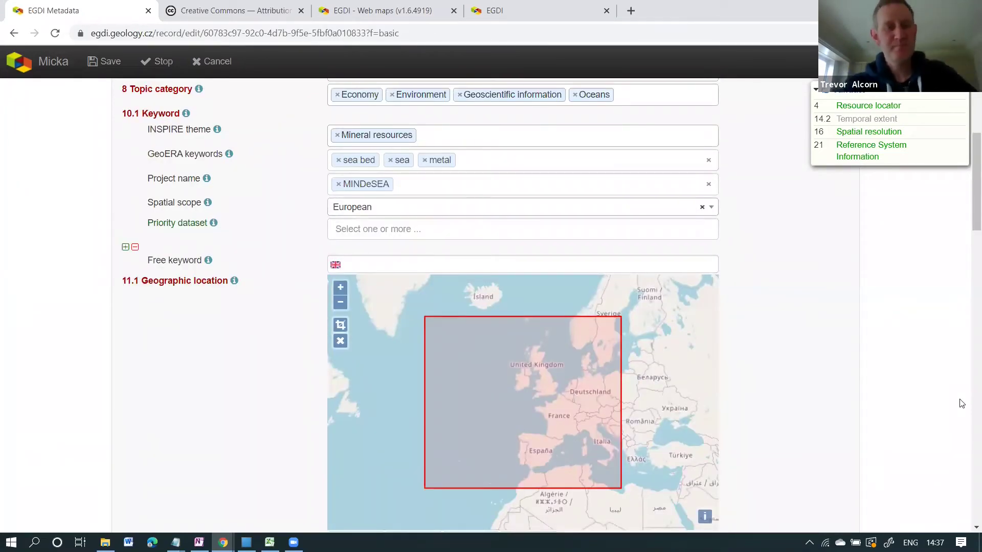
left_click(385, 266)
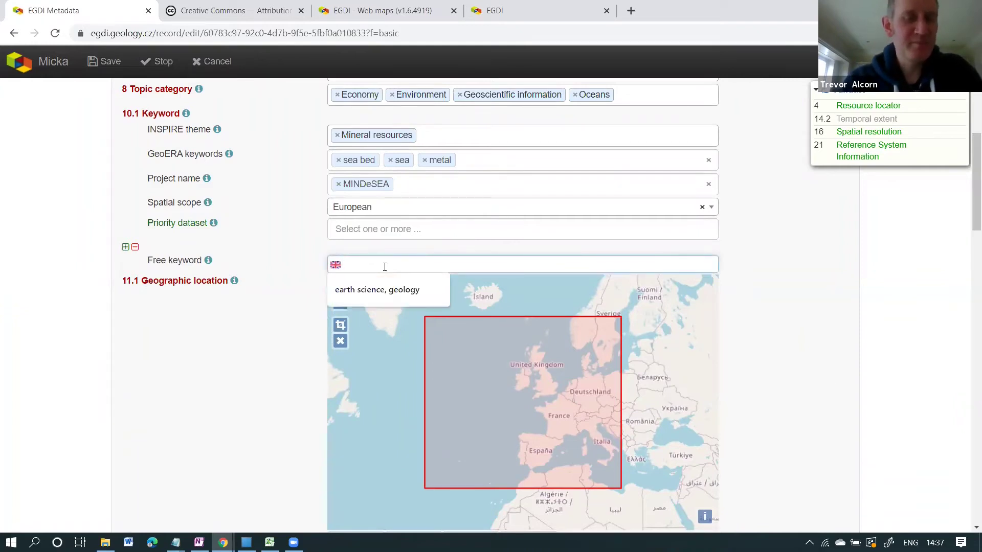
left_click(379, 289)
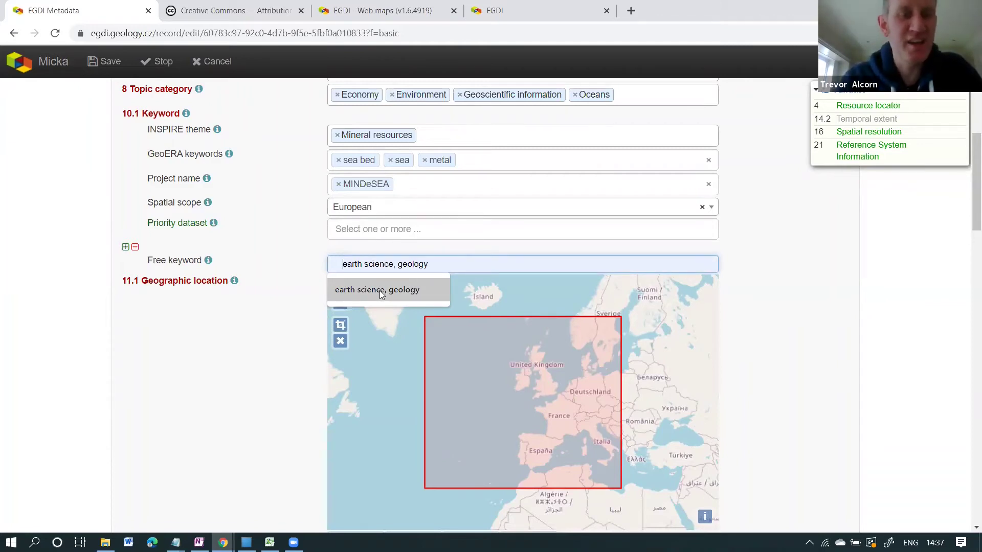
Accept the free keyword suggestion "earth science, geology" and set the geographic identifier to Europe.
left_click(380, 291)
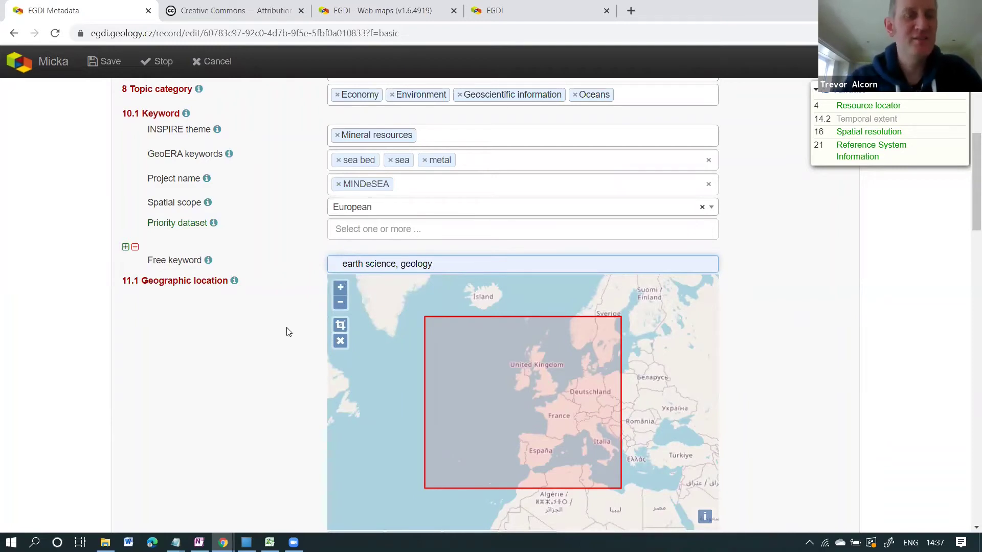
mouse_move(209, 262)
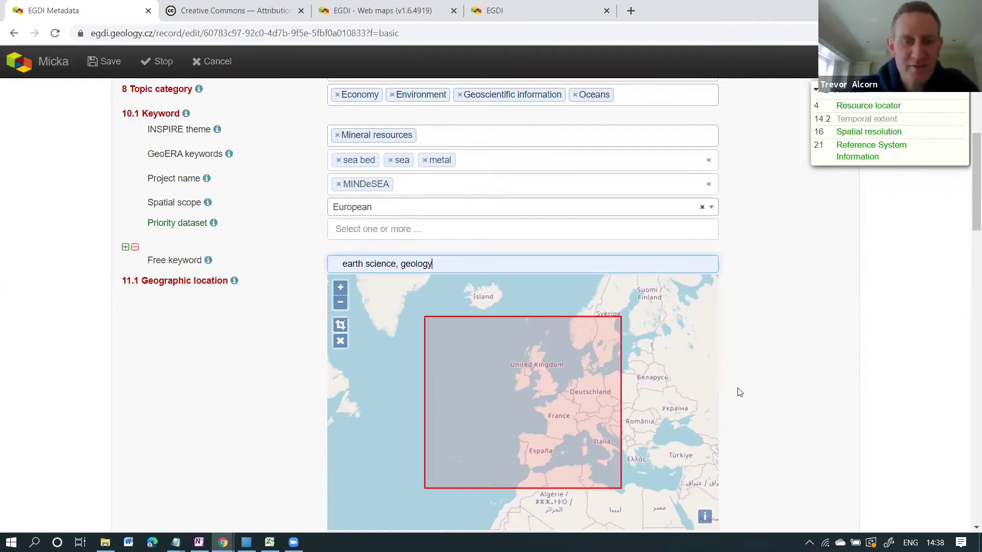
scroll(878, 401, "down", 3)
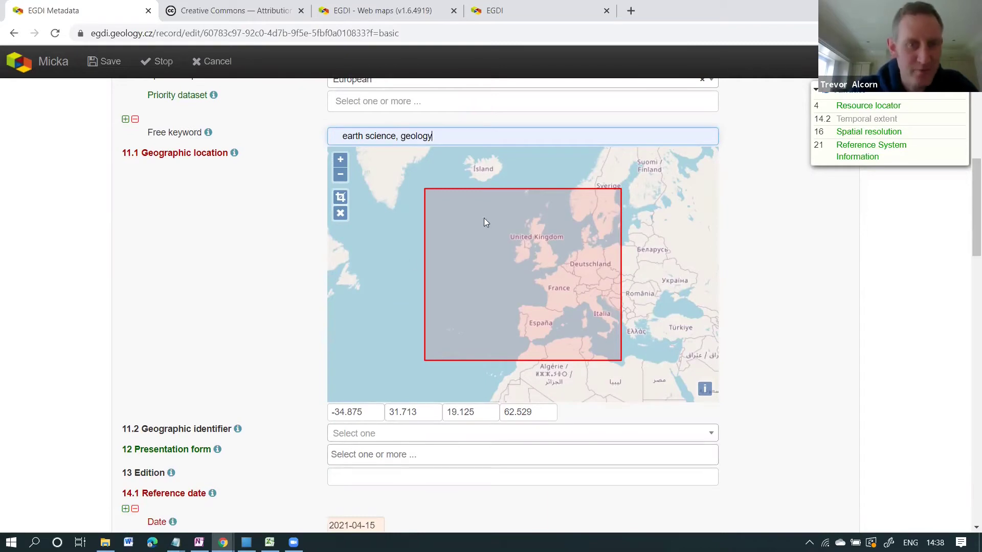
scroll(878, 348, "down", 3)
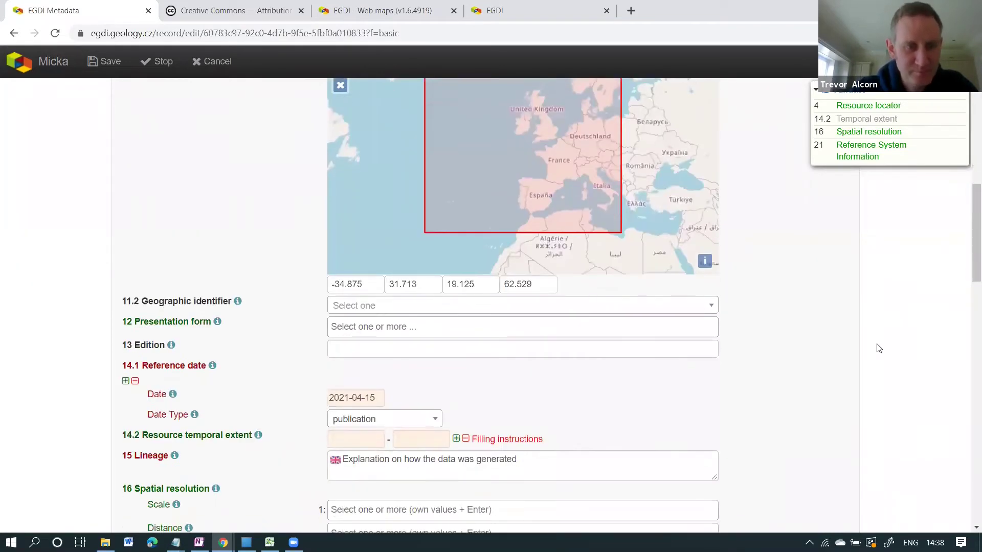
left_click(410, 311)
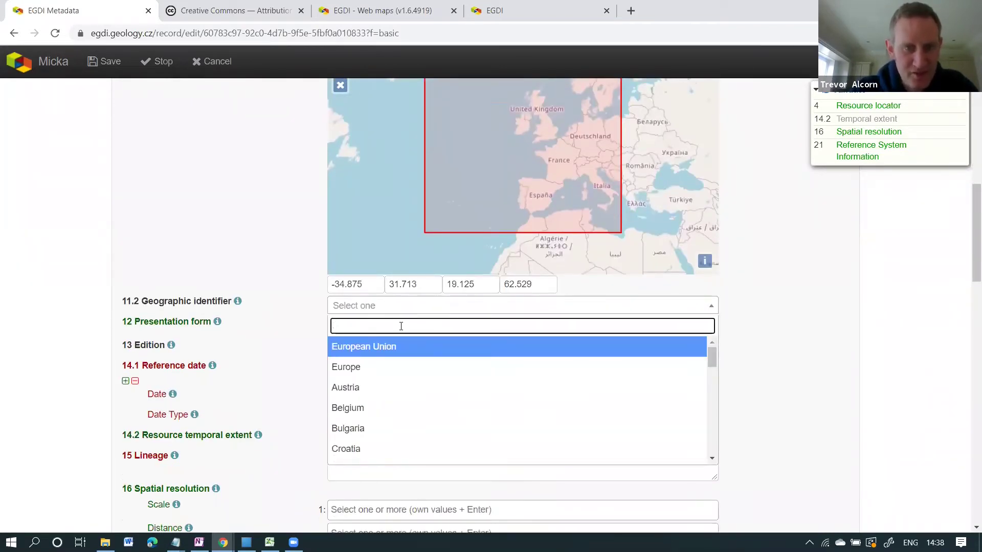
left_click(357, 367)
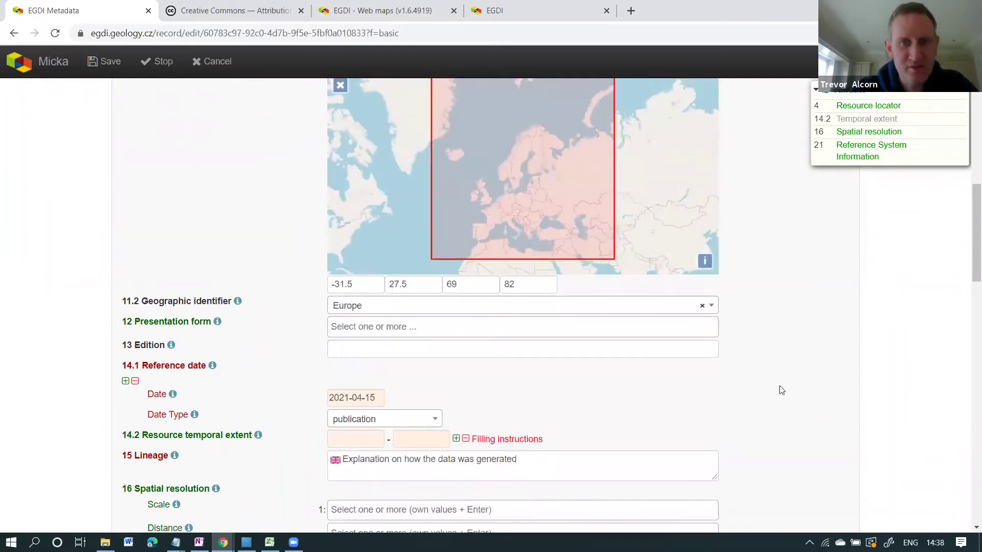
Set the dataset's presentation form to Document digital.
left_click(441, 330)
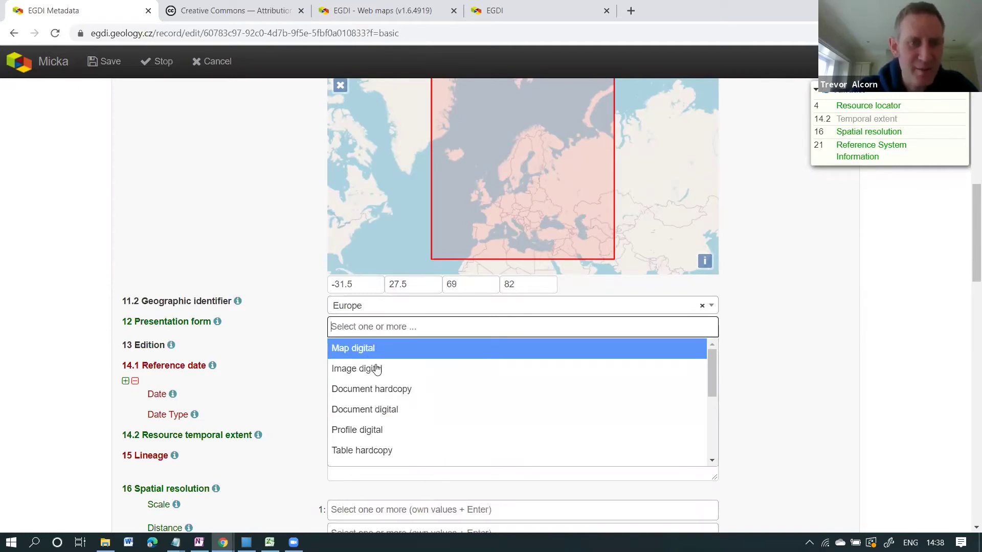
scroll(521, 408, "down", 3)
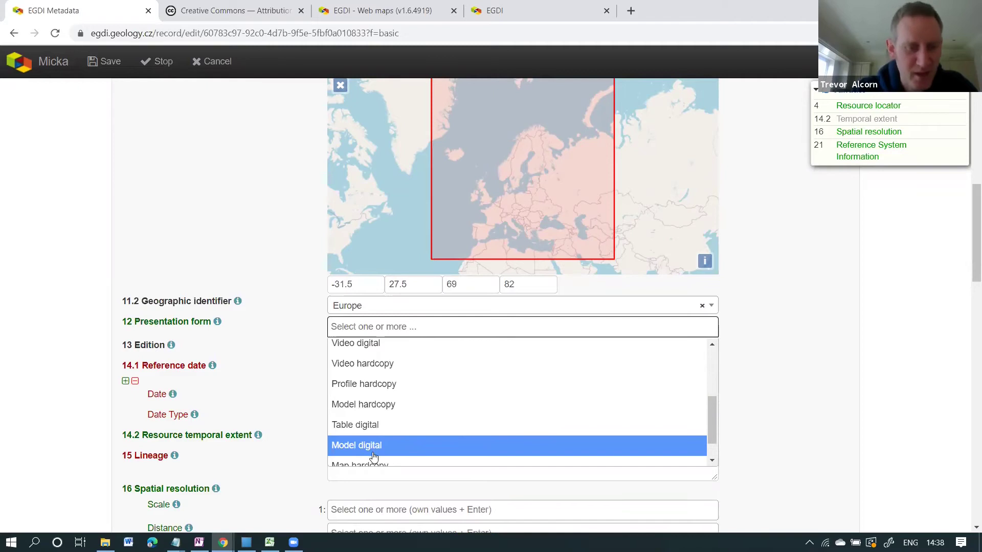
scroll(568, 433, "up", 5)
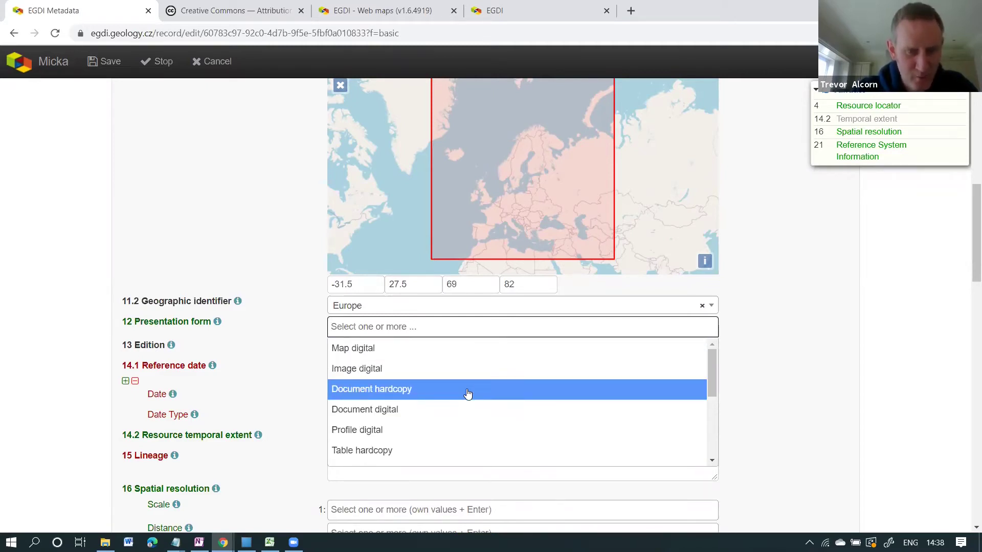
scroll(468, 394, "down", 3)
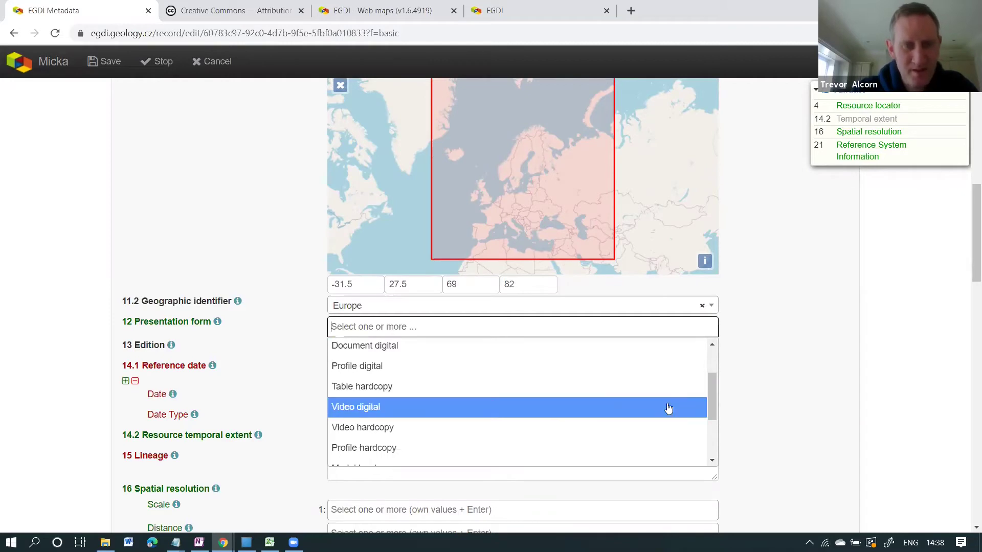
left_click_drag(714, 391, 715, 362)
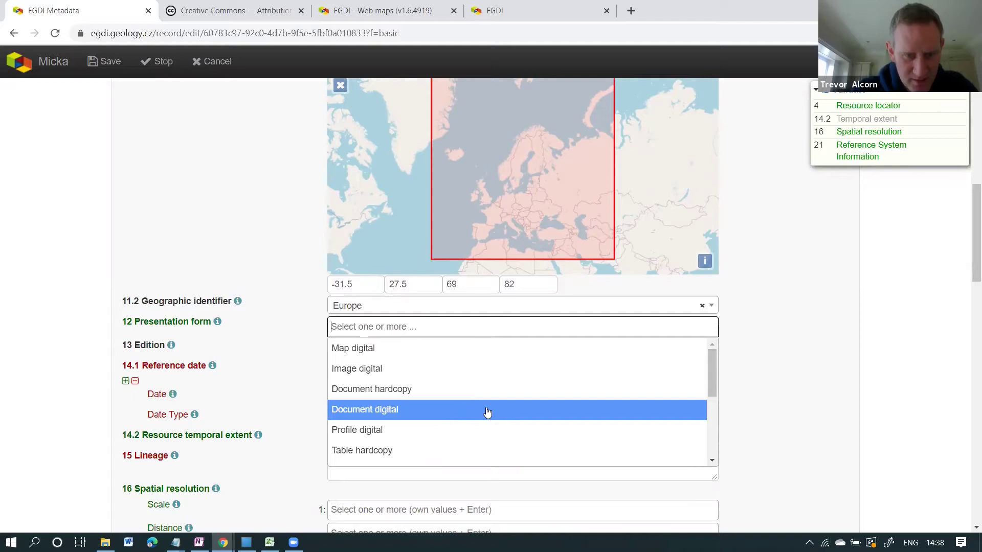
scroll(511, 400, "down", 1)
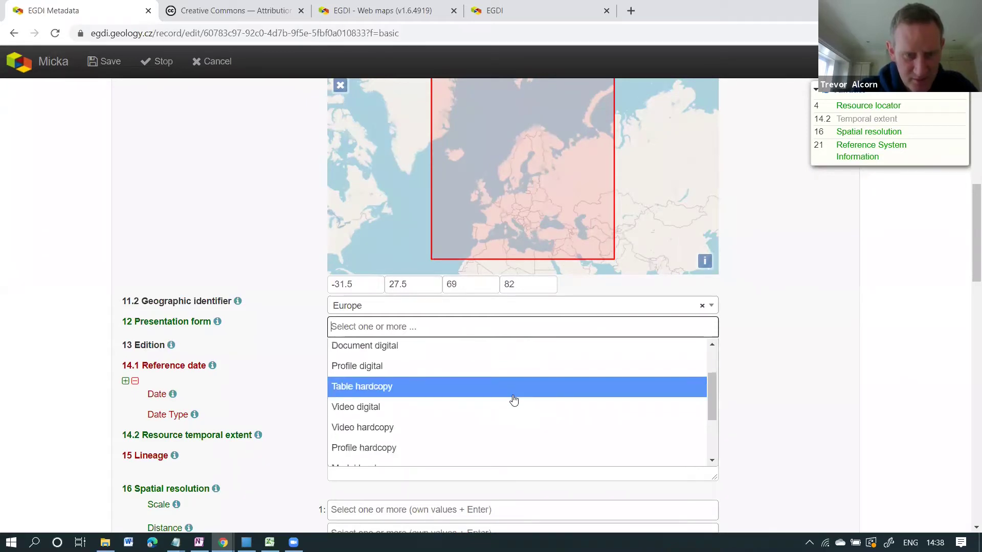
left_click(384, 346)
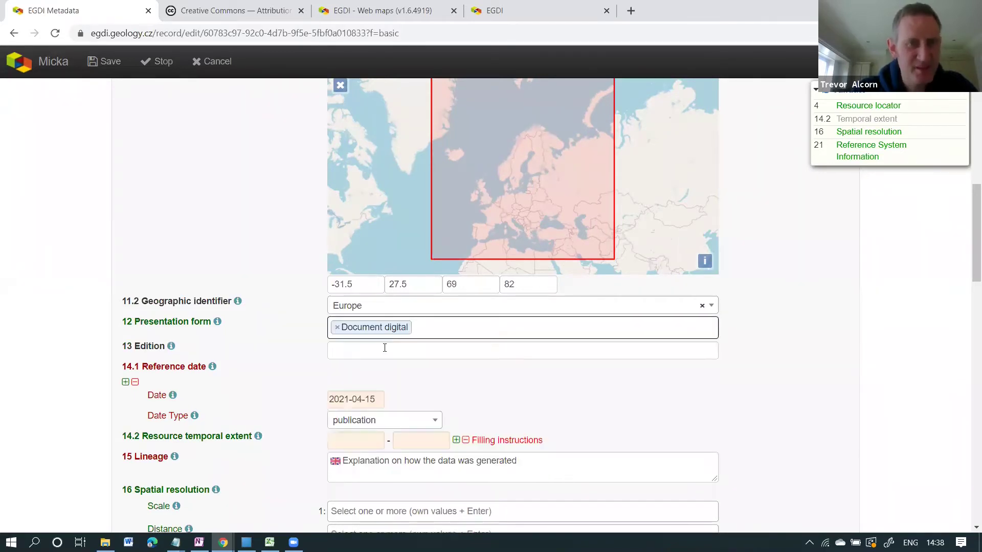
Read the help notes for the edition, resource temporal extent, lineage and spatial resolution fields.
mouse_move(172, 348)
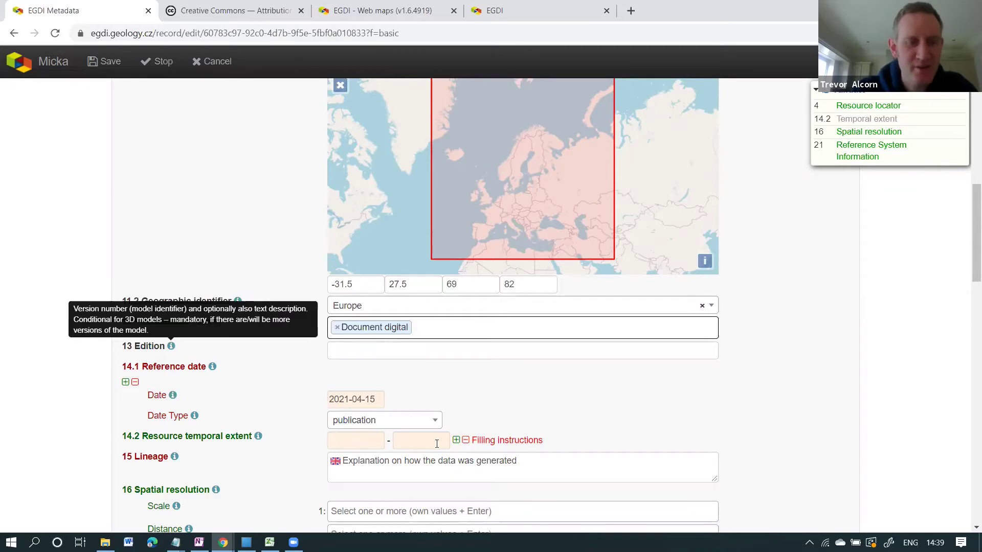
left_click(543, 401)
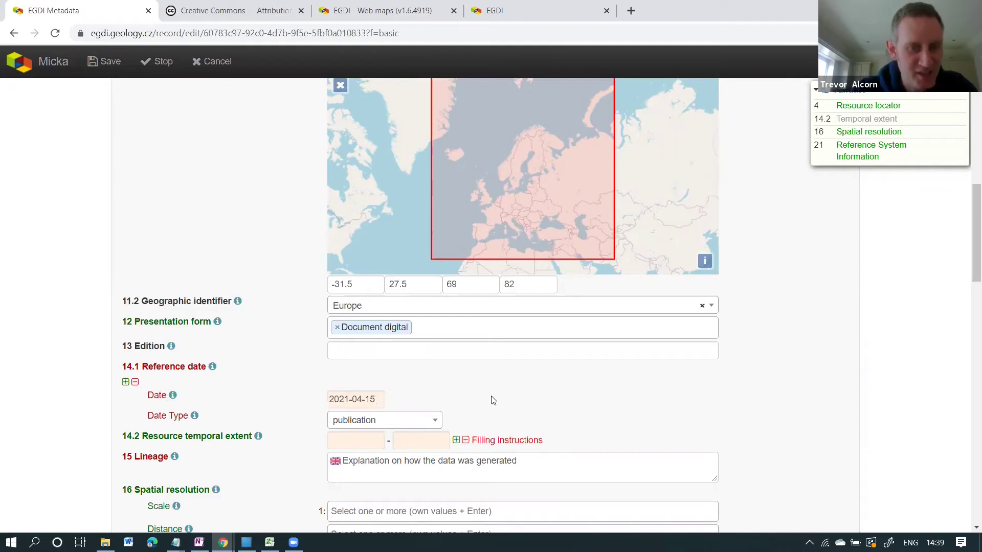
scroll(662, 397, "down", 2)
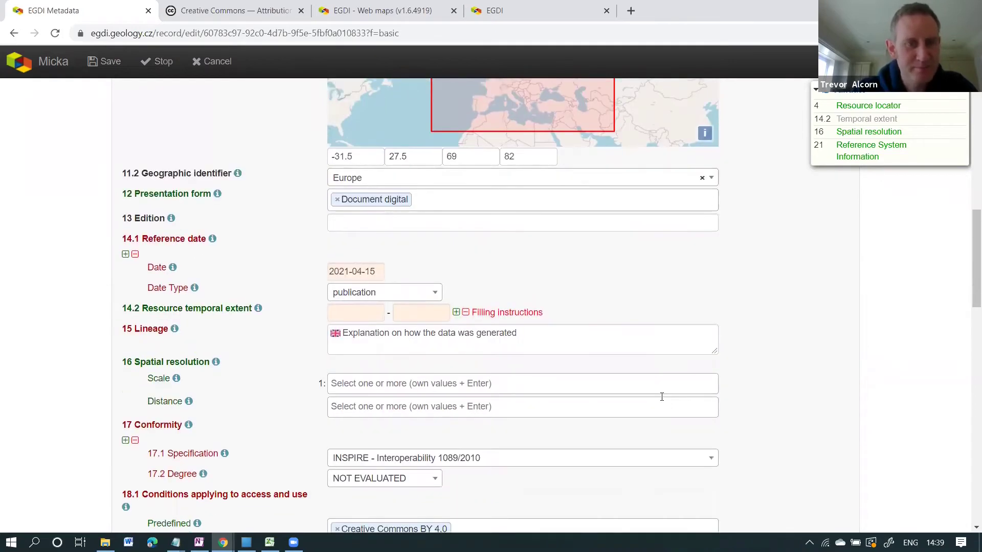
scroll(662, 397, "down", 1)
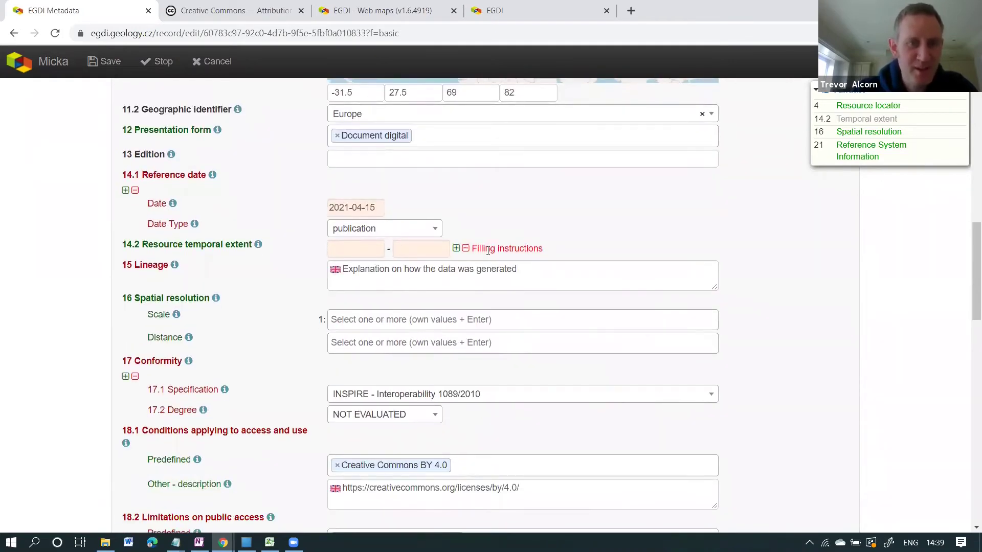
mouse_move(490, 251)
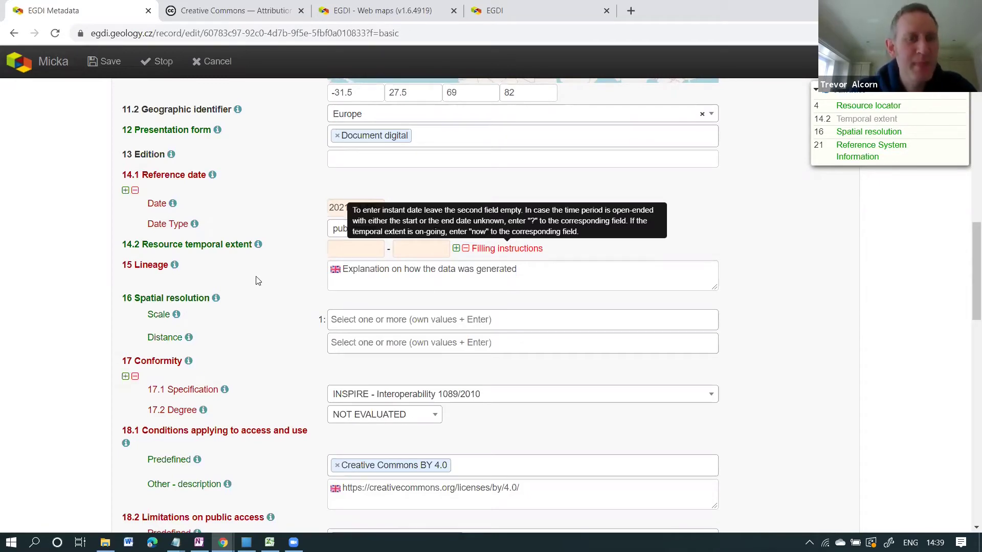
mouse_move(174, 269)
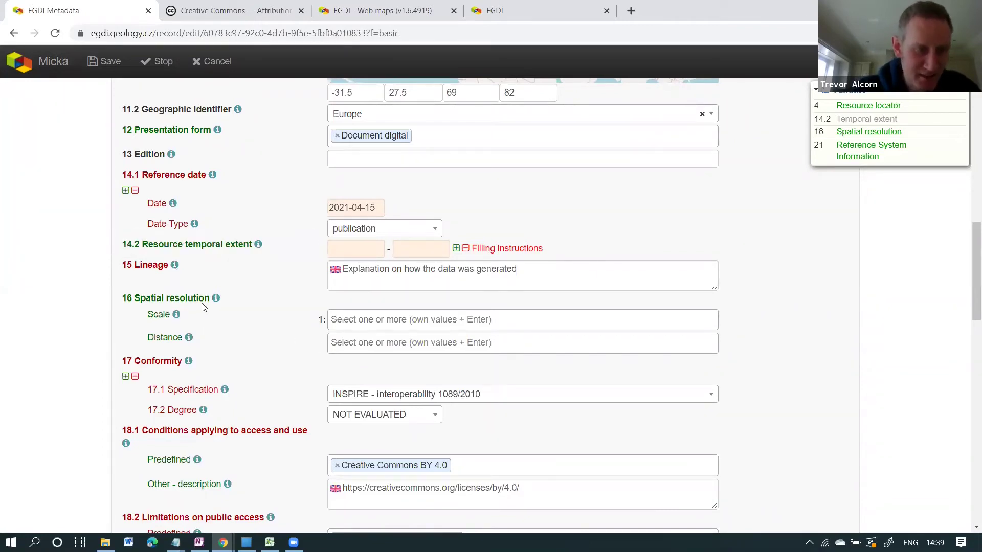
mouse_move(216, 302)
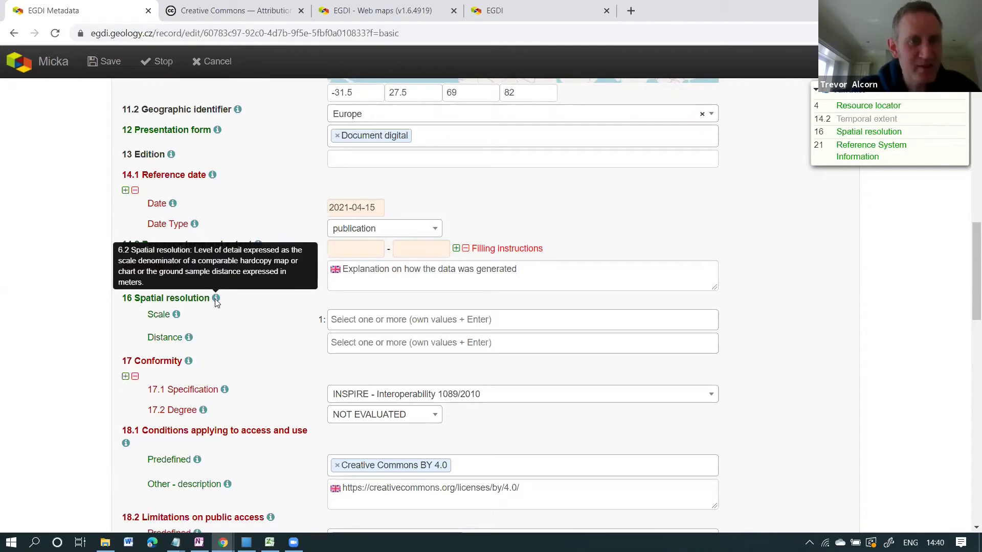
left_click(336, 320)
type("20")
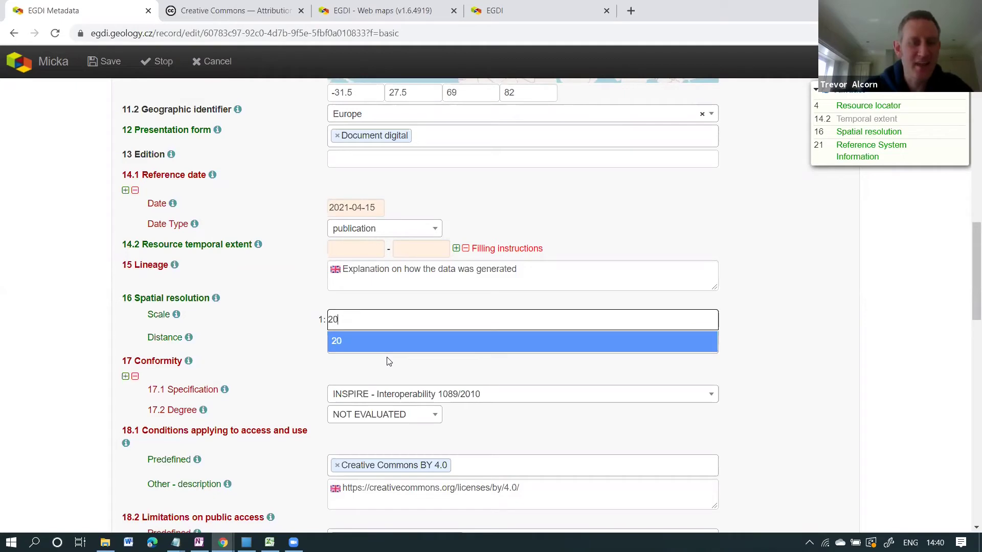
type("0000")
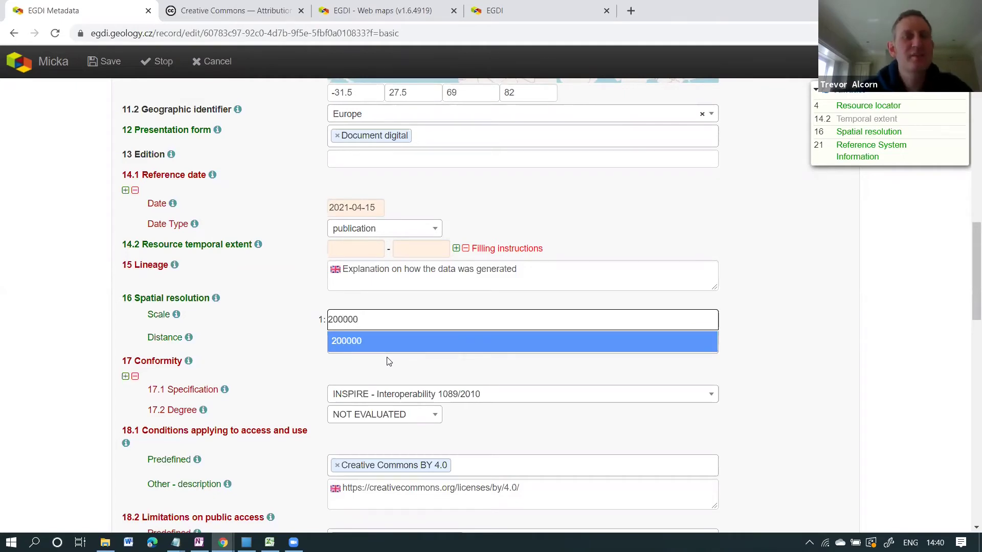
left_click(691, 357)
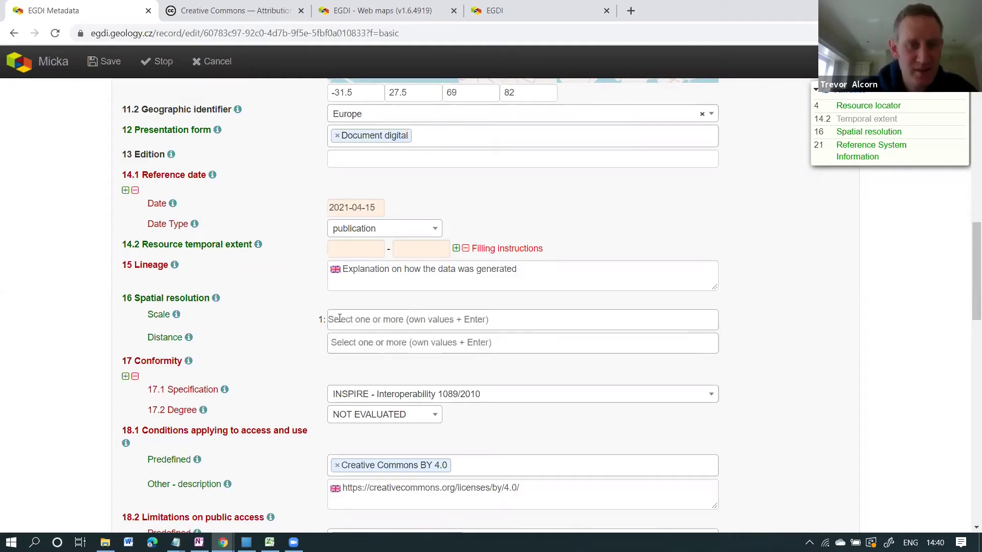
Set the spatial resolution scale to 1:200000.
left_click(340, 319)
type("200000")
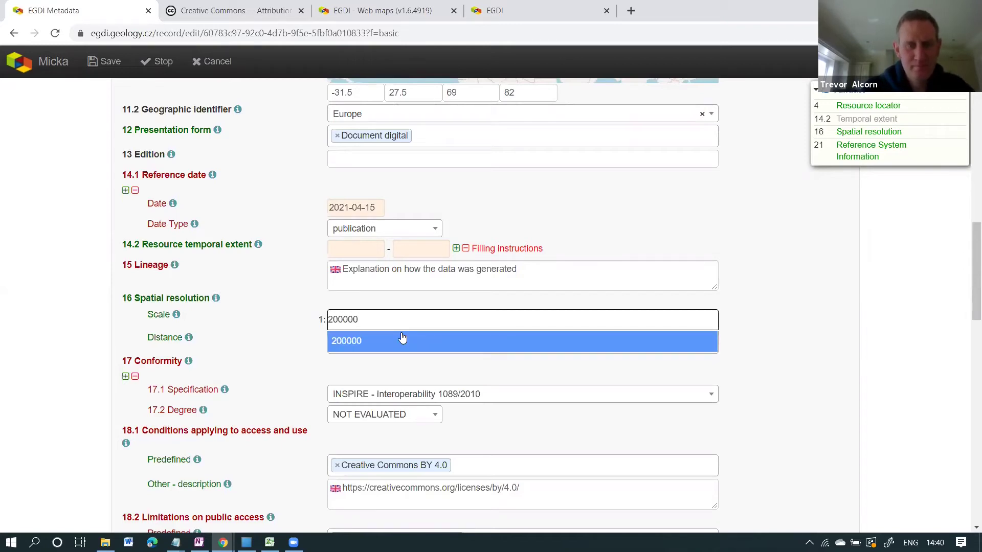
left_click(341, 343)
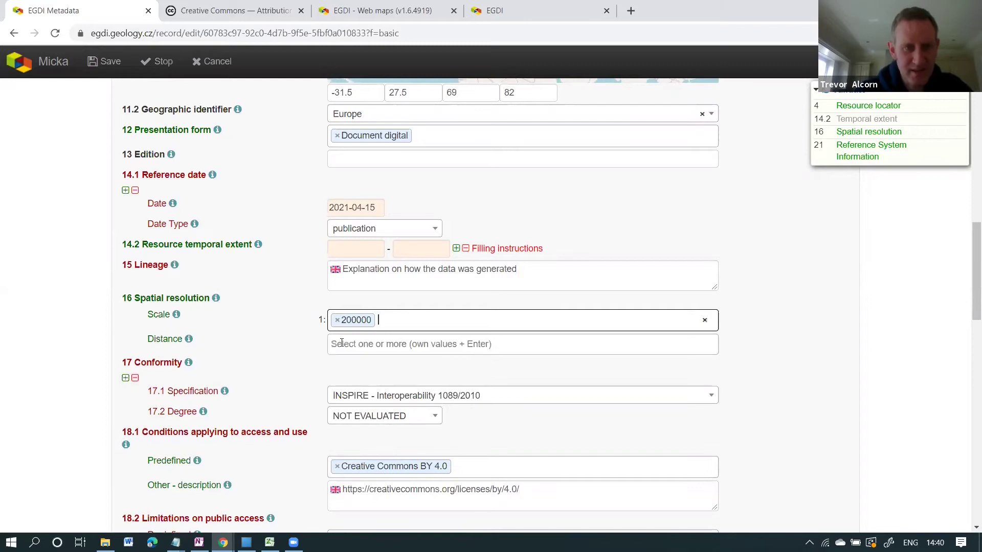
Enter the custom value "metre" as the spatial resolution distance.
left_click(527, 351)
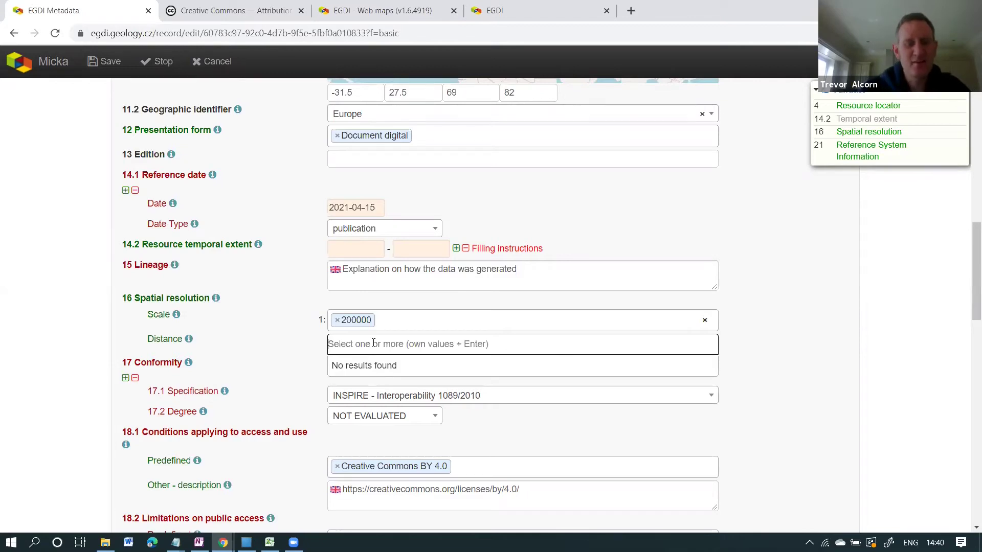
type("mette")
key("BackSpace")
key("BackSpace")
type("re")
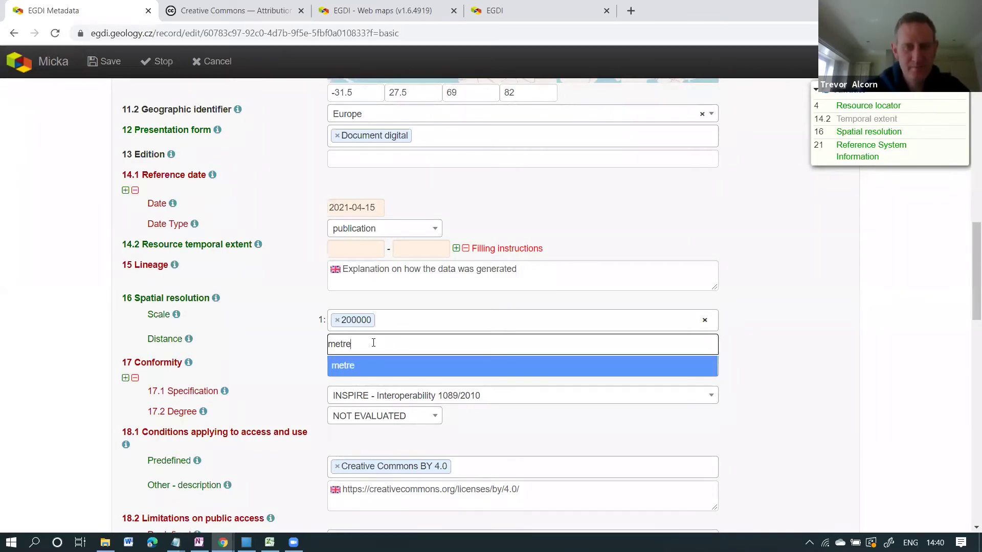
key("Return")
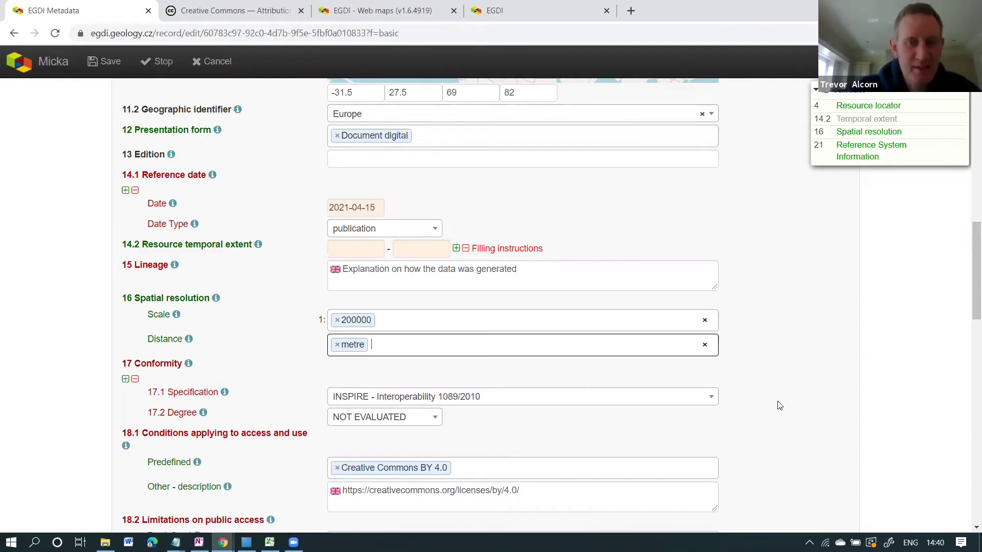
Review the options available for the conformity specification and the conformity degree.
scroll(780, 406, "down", 3)
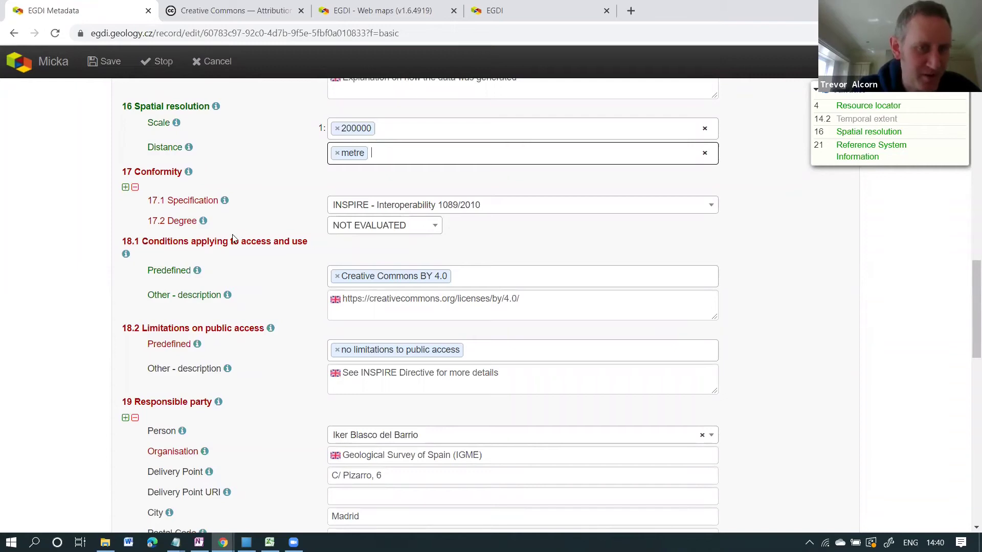
left_click(709, 209)
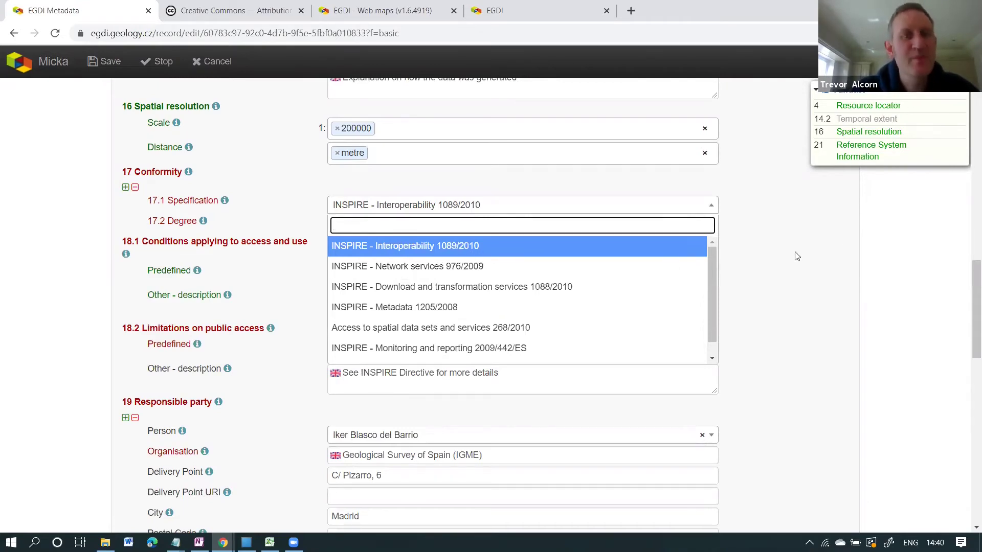
left_click(849, 236)
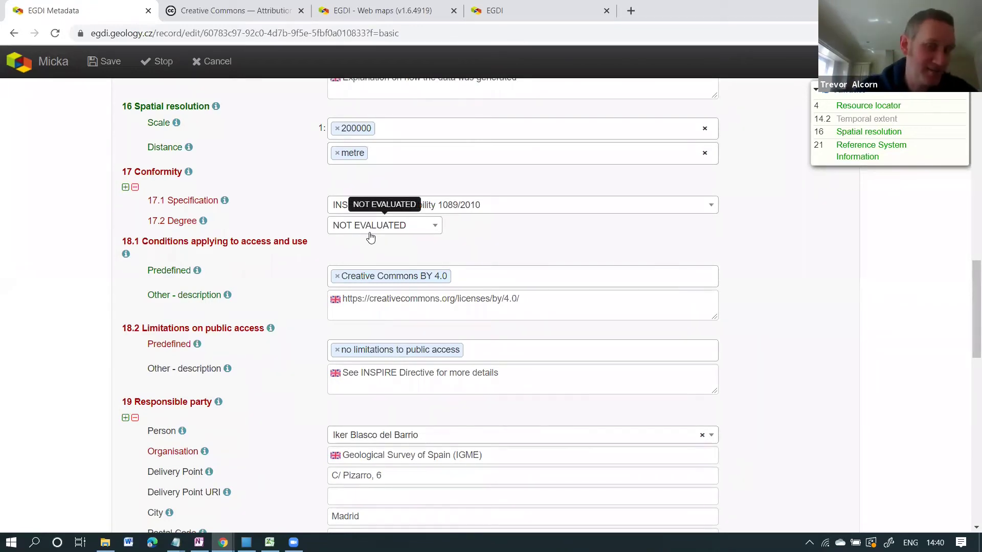
left_click(432, 226)
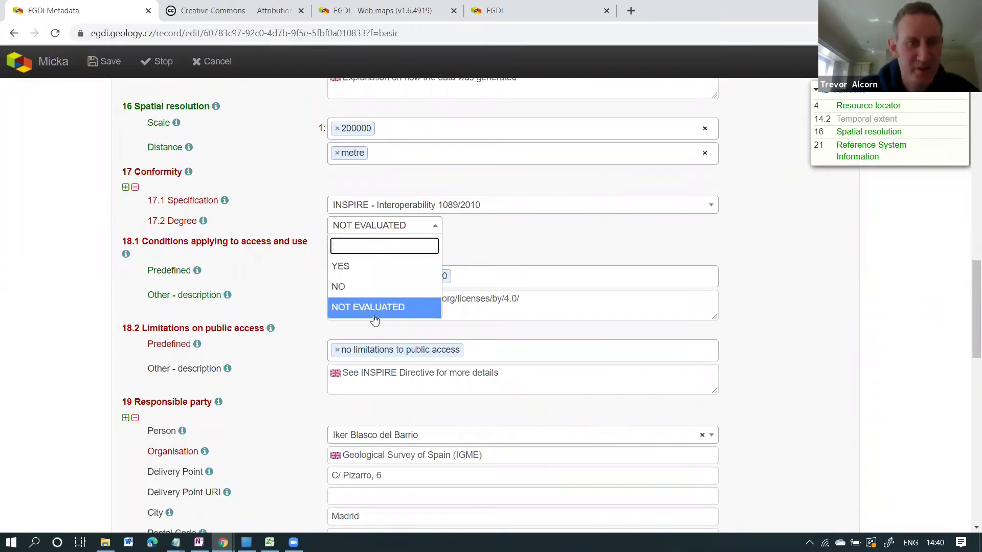
left_click(766, 252)
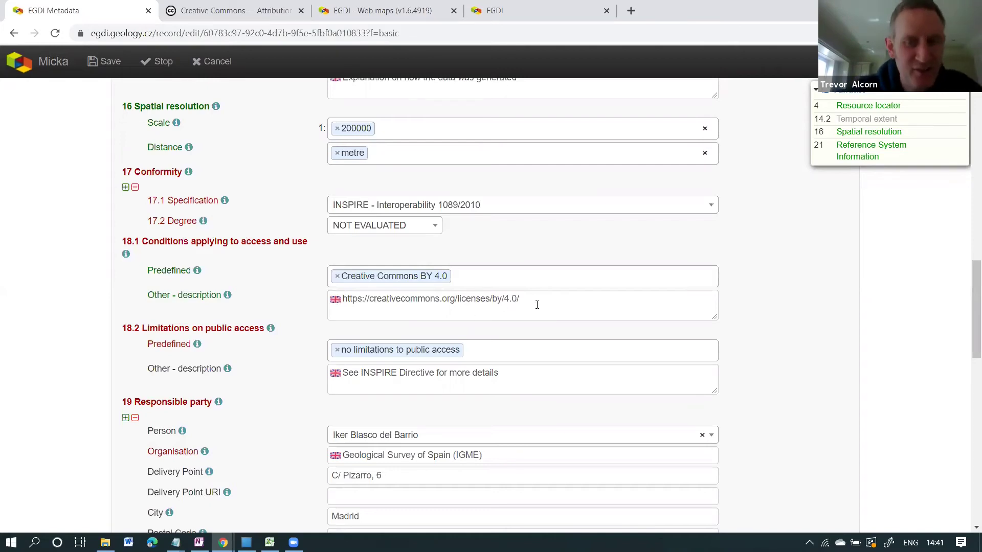
Check the licence link under the access and use conditions, the public access limitations and the responsible party details.
triple_click(474, 302)
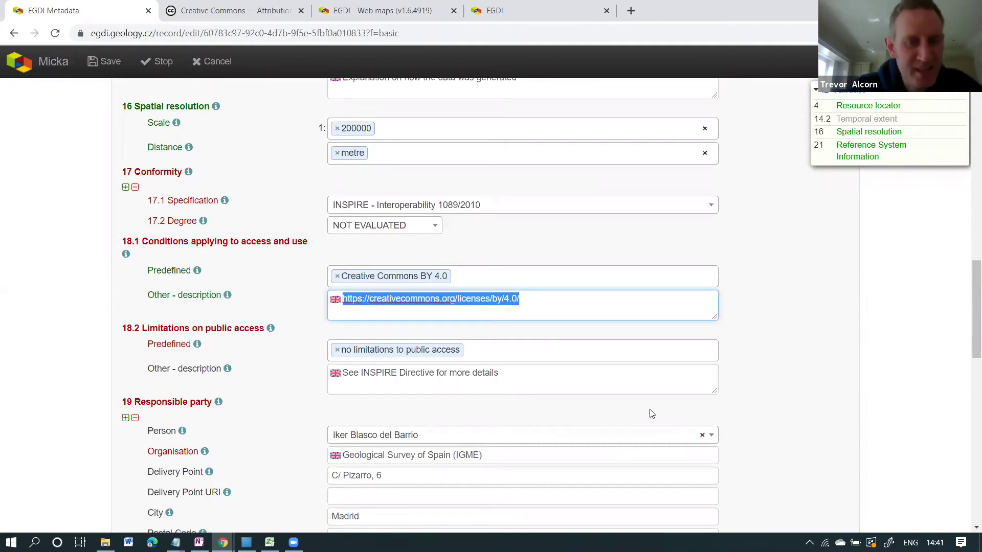
scroll(738, 381, "down", 1)
scroll(738, 381, "down", 2)
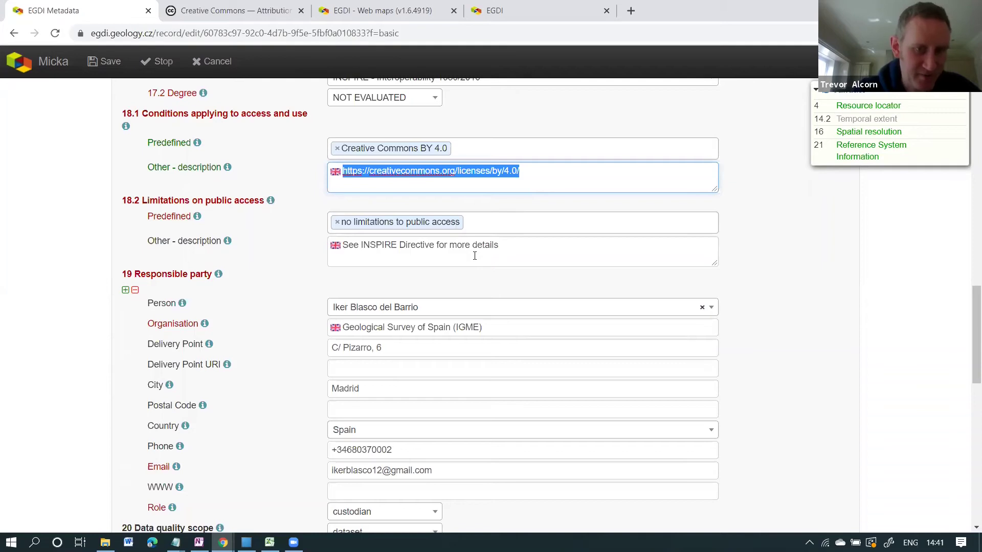
Review the responsible party section, including the contact details, website field and role.
scroll(475, 255, "down", 1)
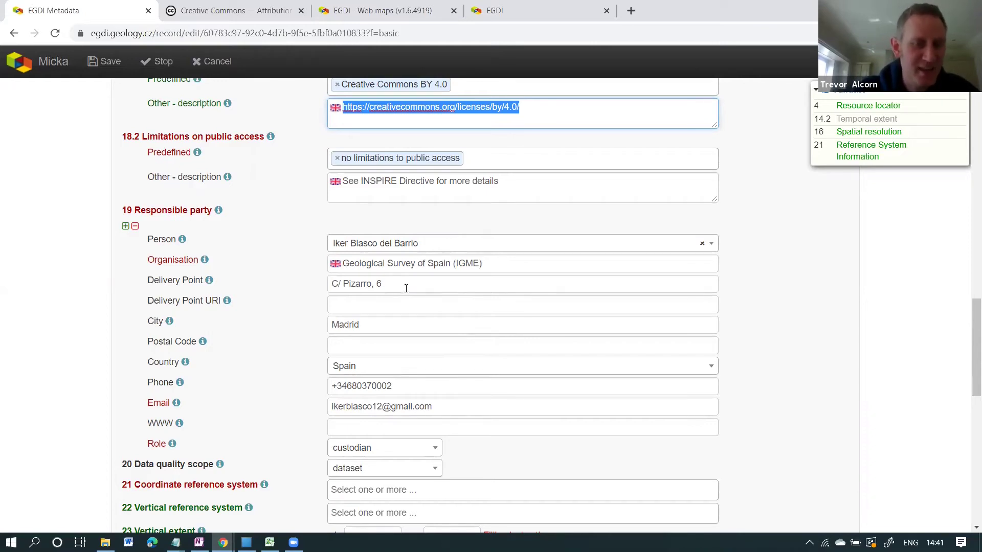
scroll(355, 333, "down", 1)
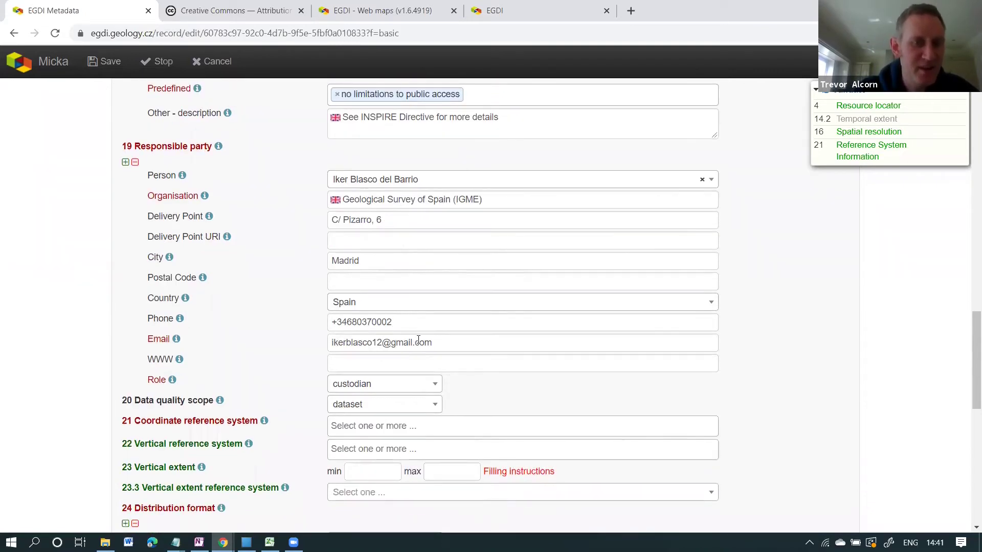
scroll(422, 325, "down", 2)
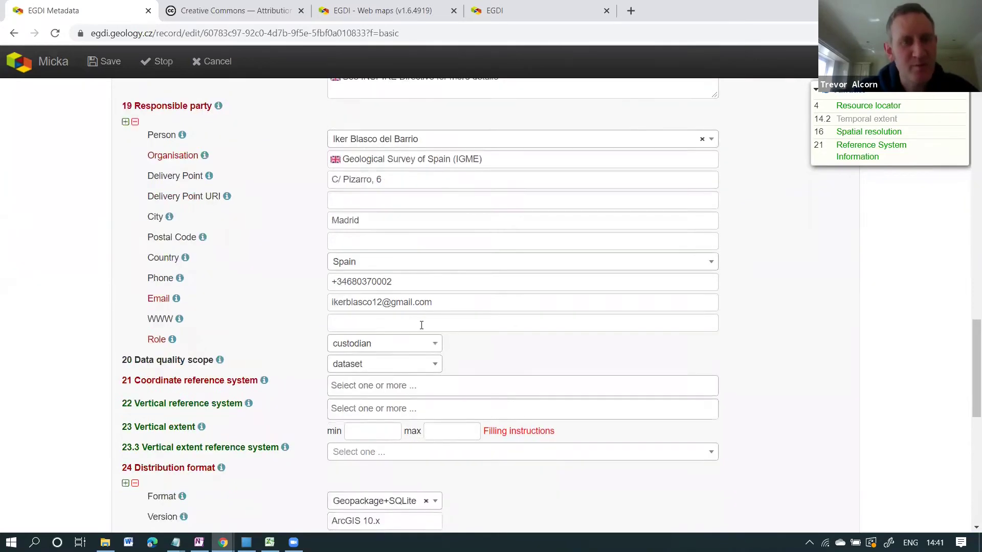
left_click(351, 236)
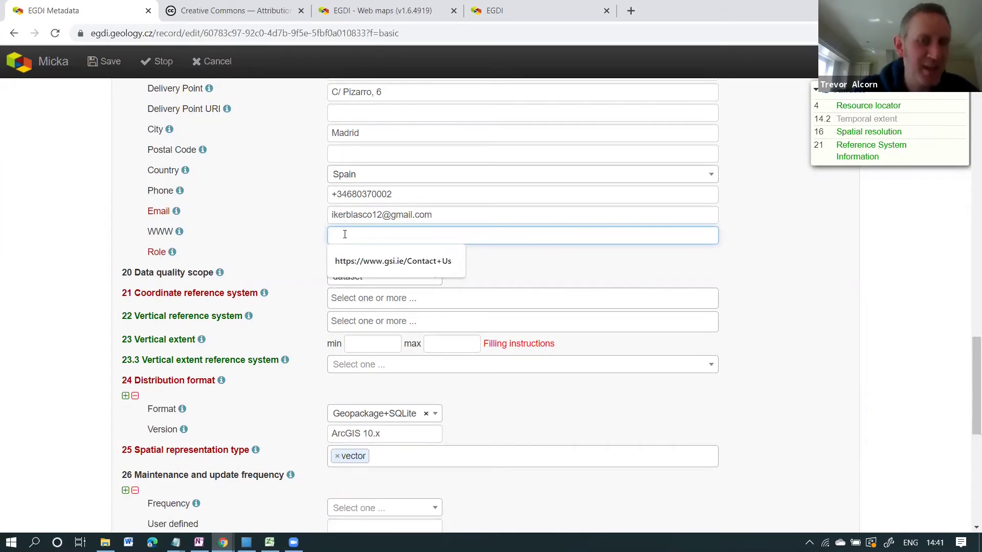
left_click(581, 265)
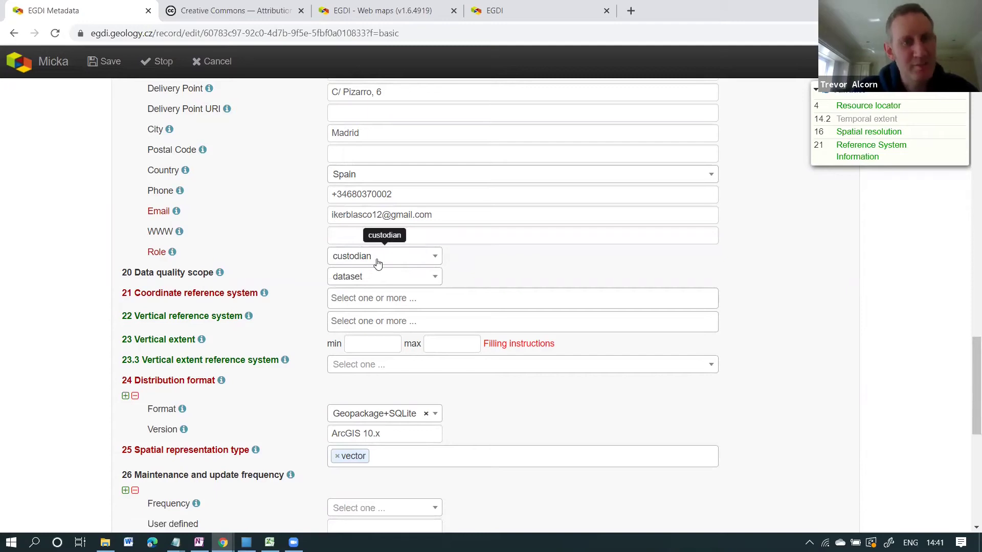
Check the explanation and the available options for the data quality scope.
mouse_move(221, 276)
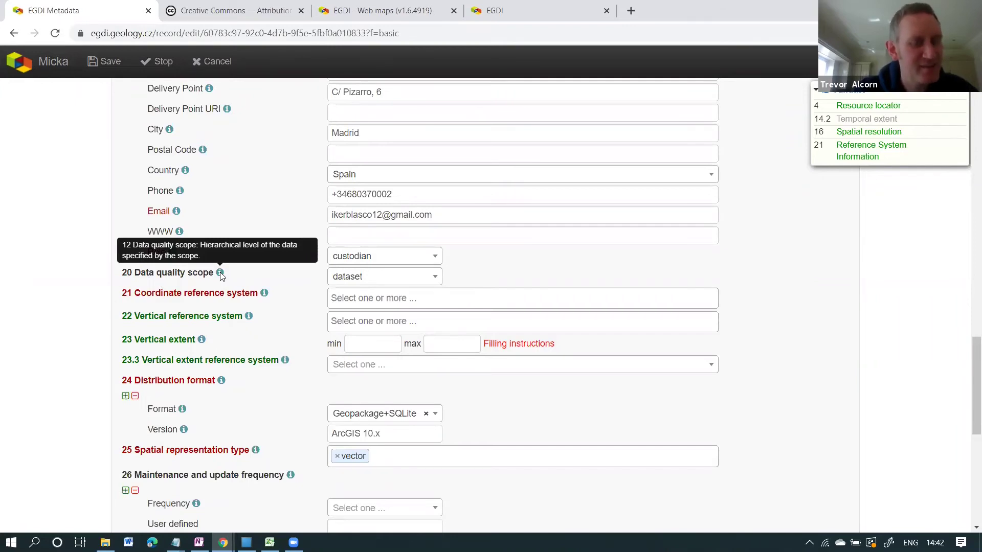
left_click(433, 280)
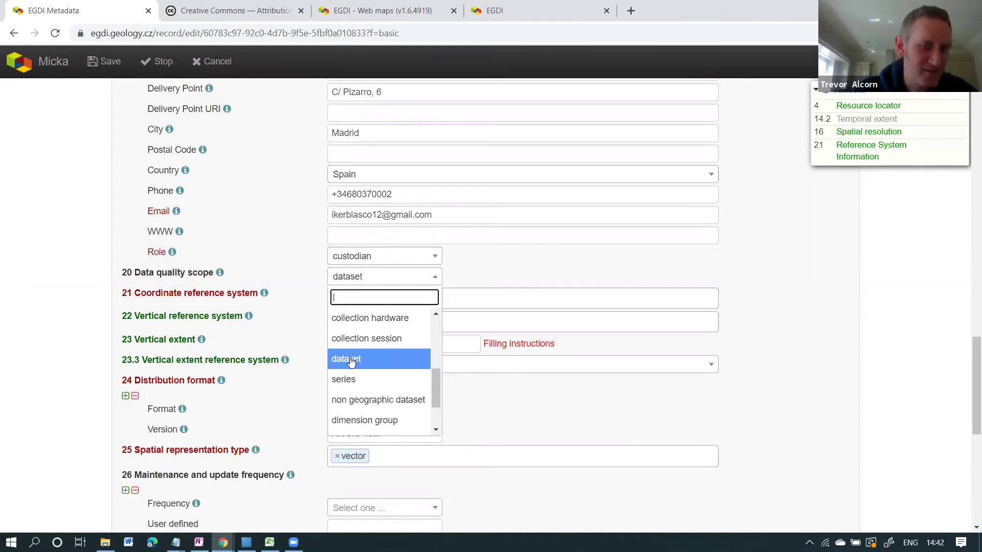
left_click(786, 294)
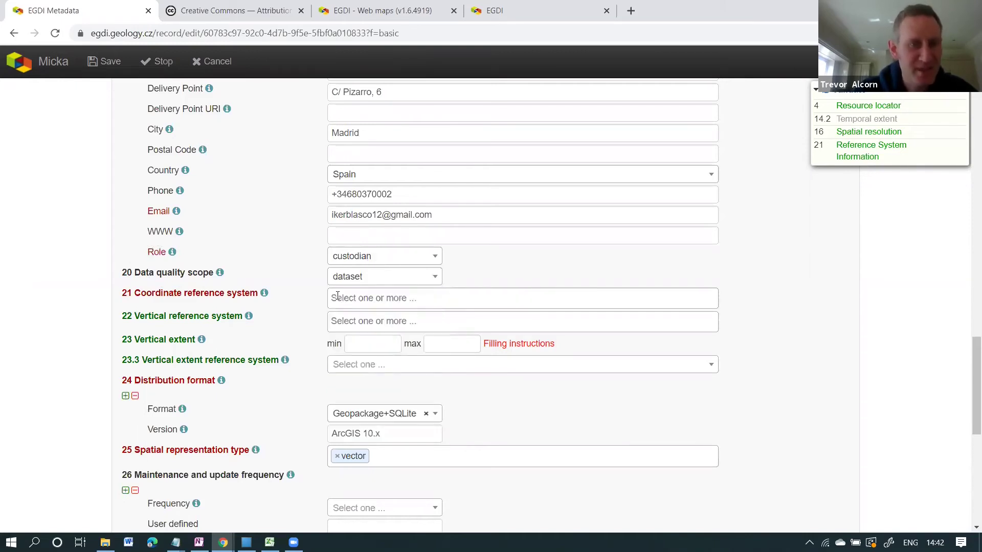
Set the coordinate reference system to WGS84 (4326) and the vertical reference system to Local - depth.
left_click(398, 300)
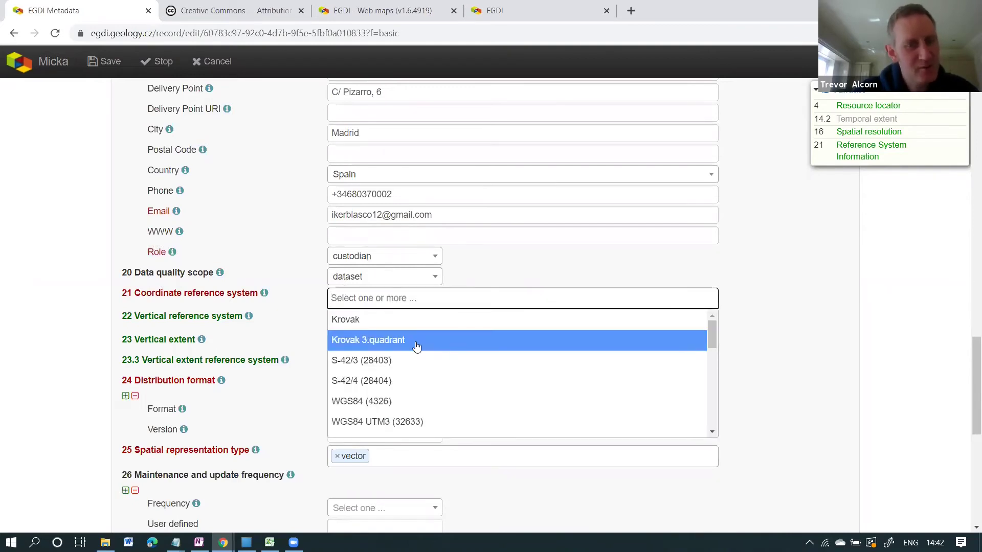
scroll(417, 347, "down", 1)
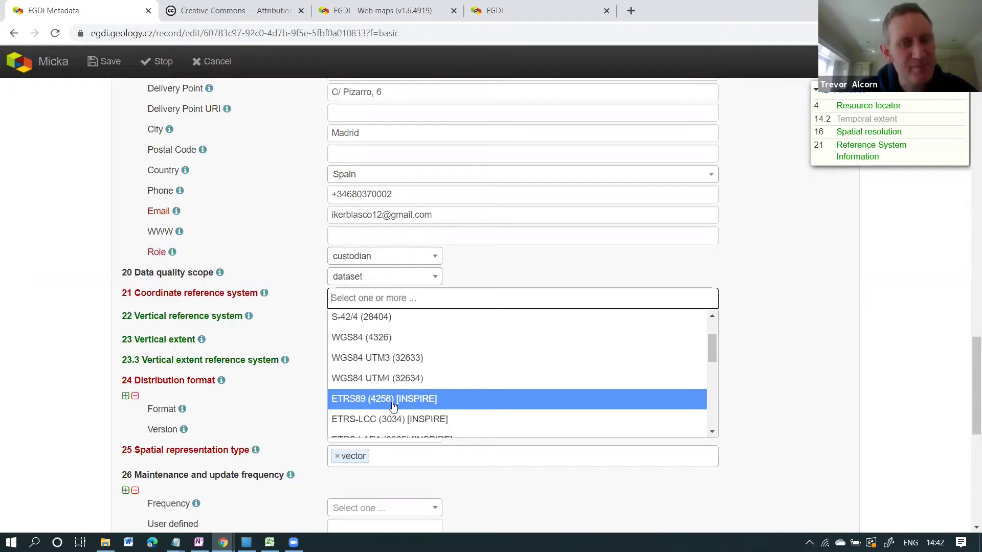
left_click(358, 338)
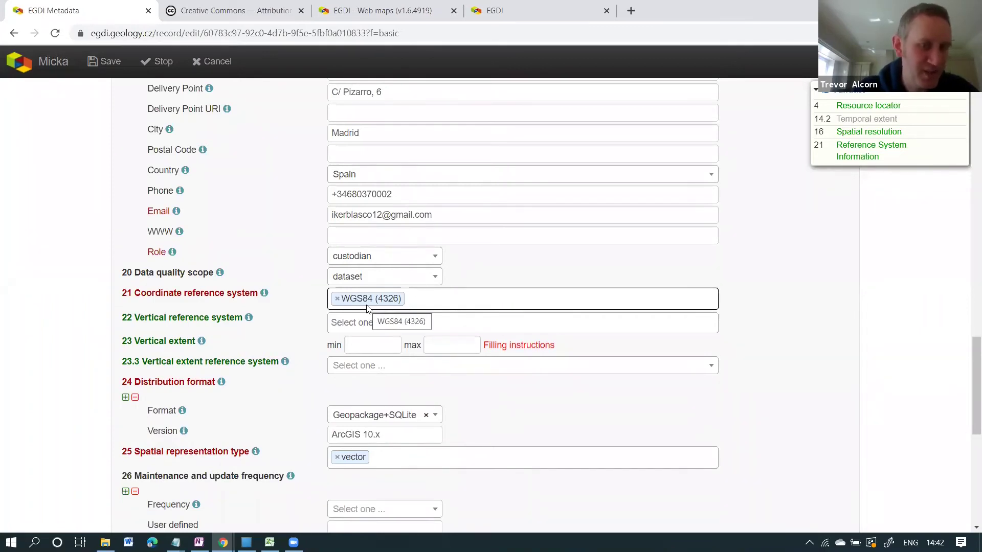
left_click(404, 323)
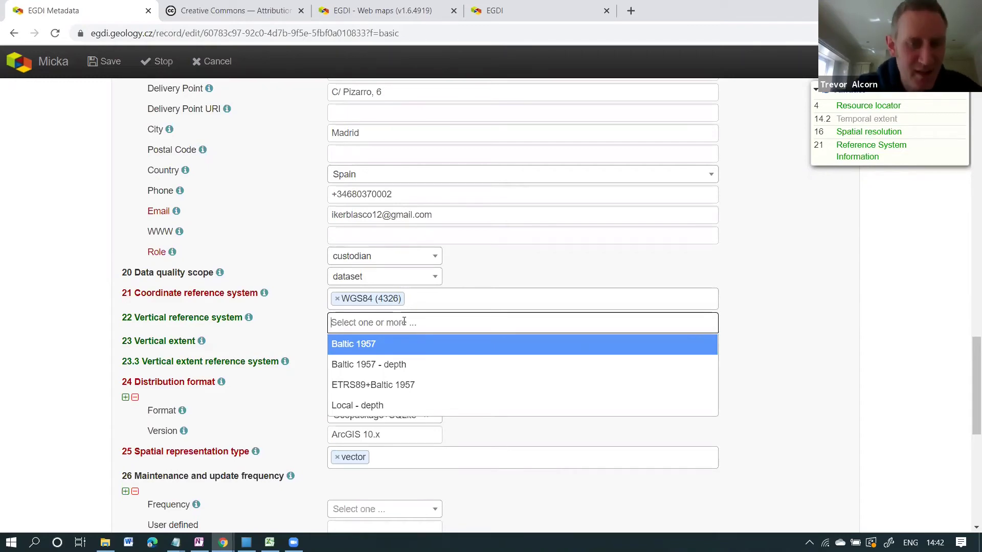
left_click(402, 406)
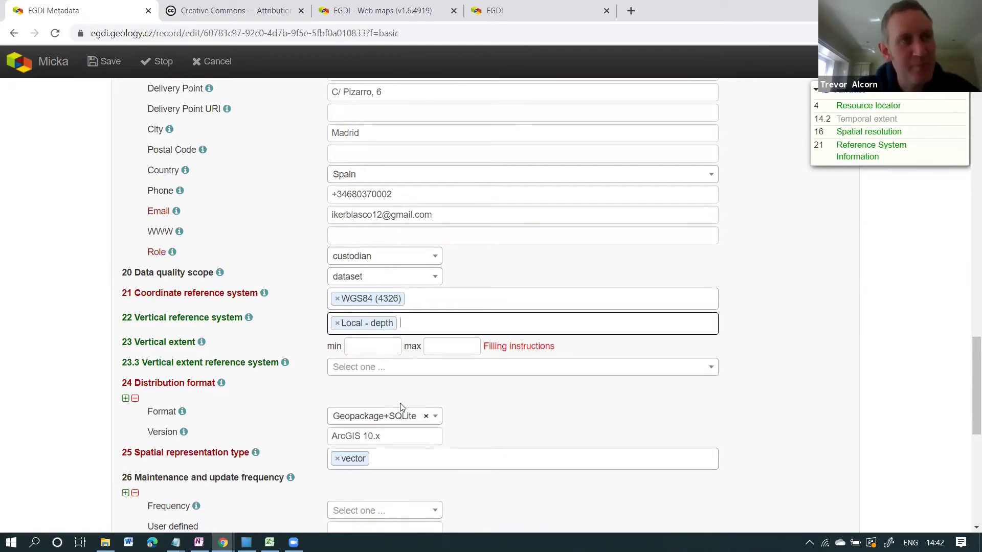
Enter a vertical extent from -5000 minimum to -10 maximum, with Local - depth as its reference system.
left_click(384, 351)
left_click(371, 367)
left_click(426, 351)
left_click(436, 373)
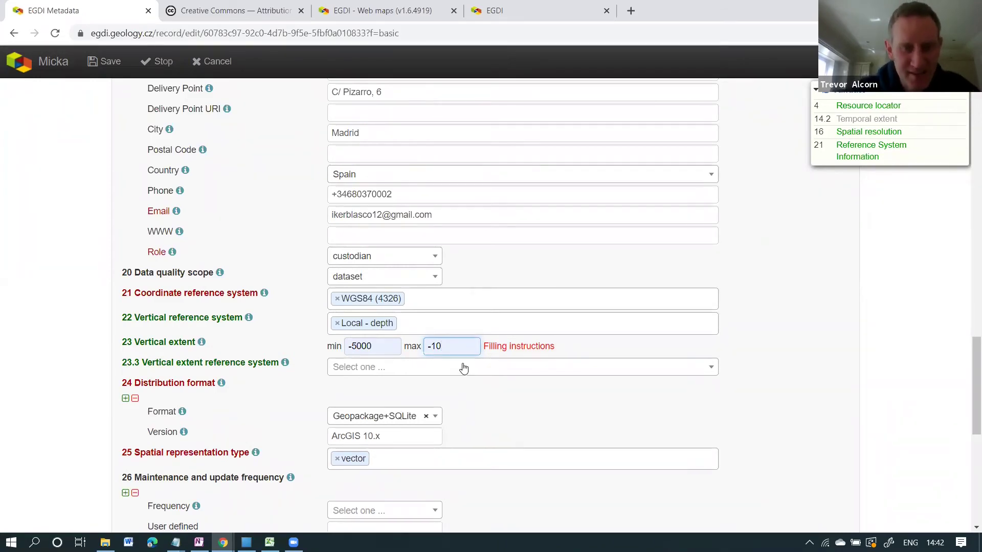
left_click(711, 369)
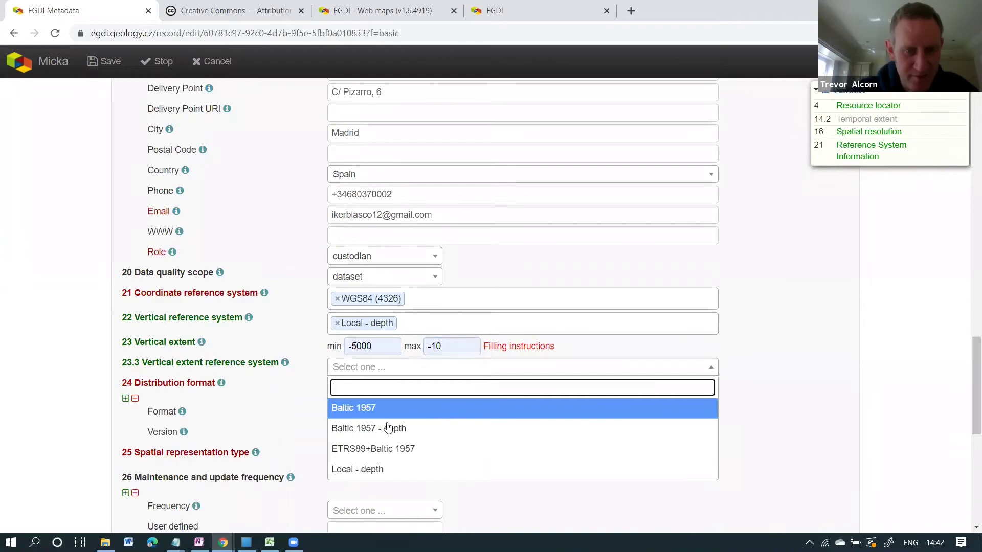
left_click(365, 469)
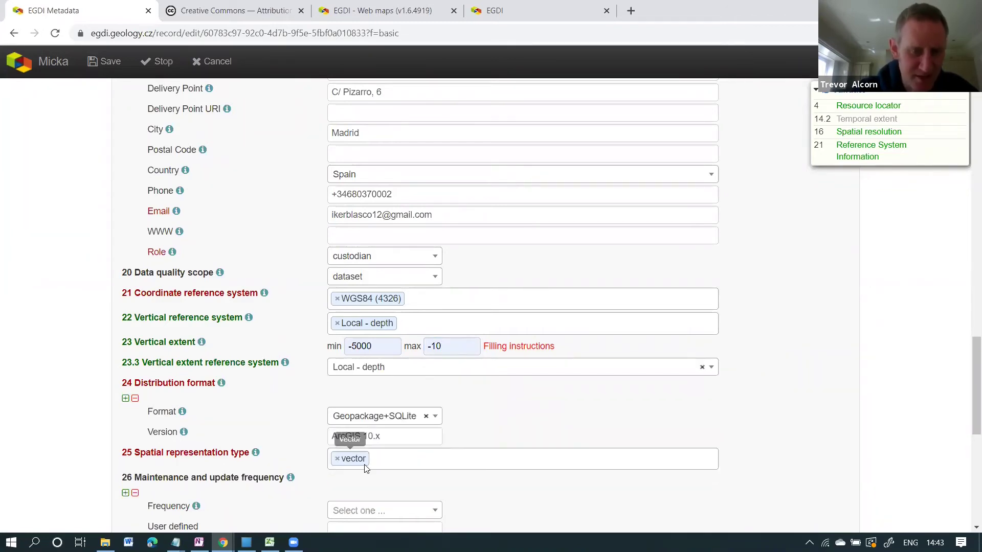
Review the file formats offered for the distribution format, keeping the existing choice.
scroll(747, 396, "down", 3)
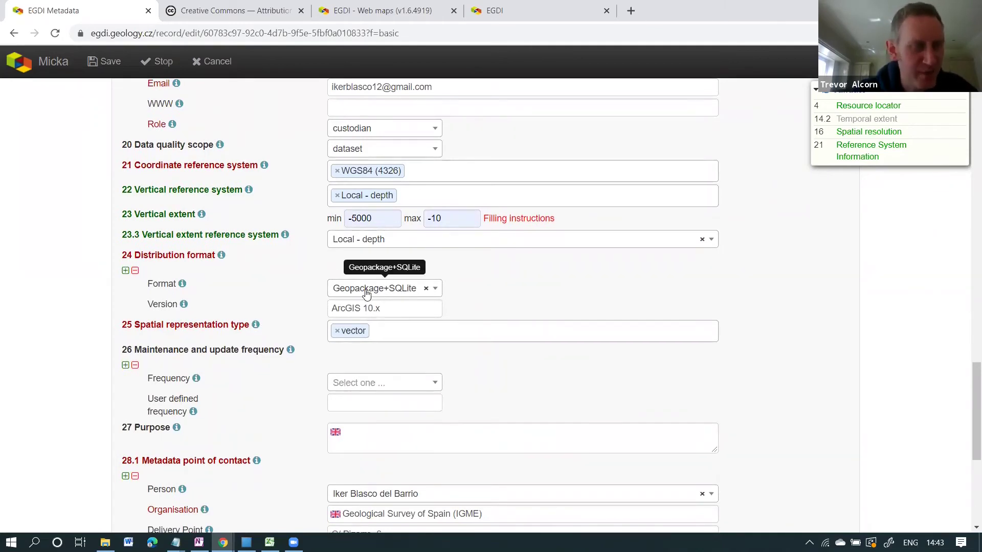
left_click(435, 290)
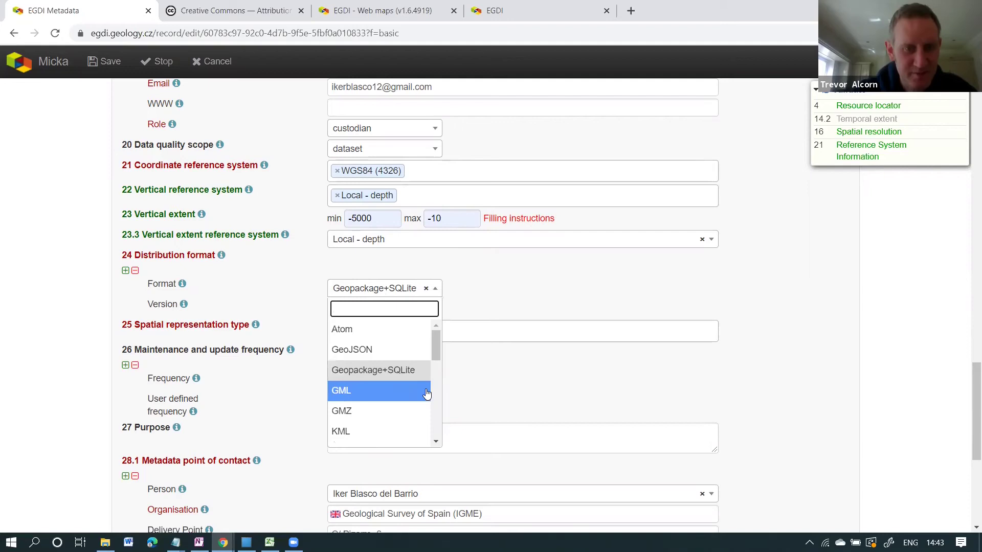
scroll(427, 393, "down", 8)
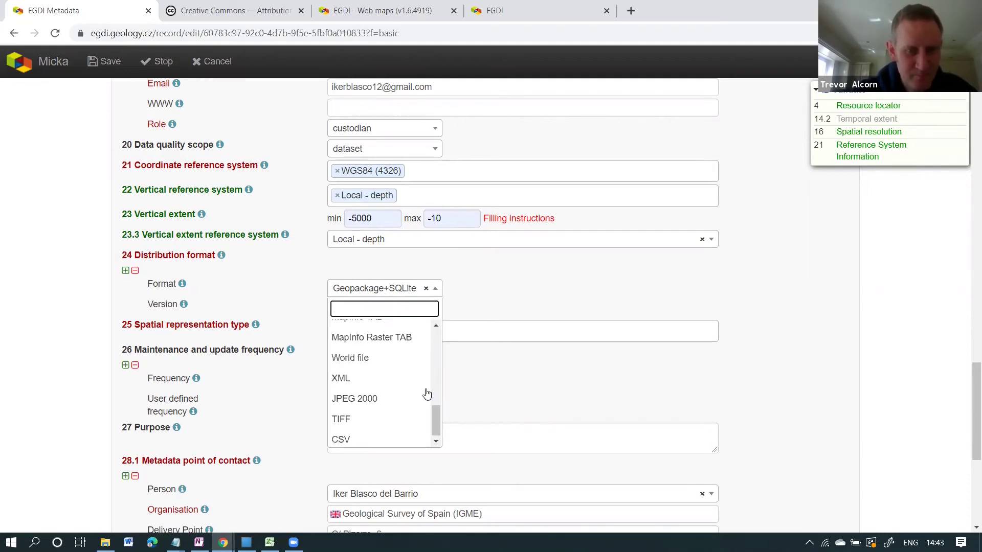
scroll(427, 394, "up", 4)
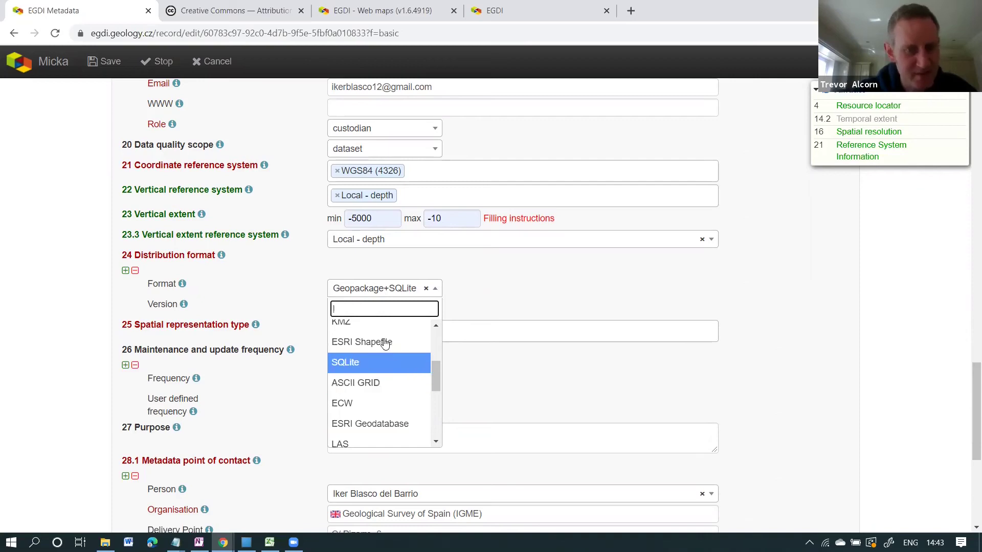
left_click(488, 283)
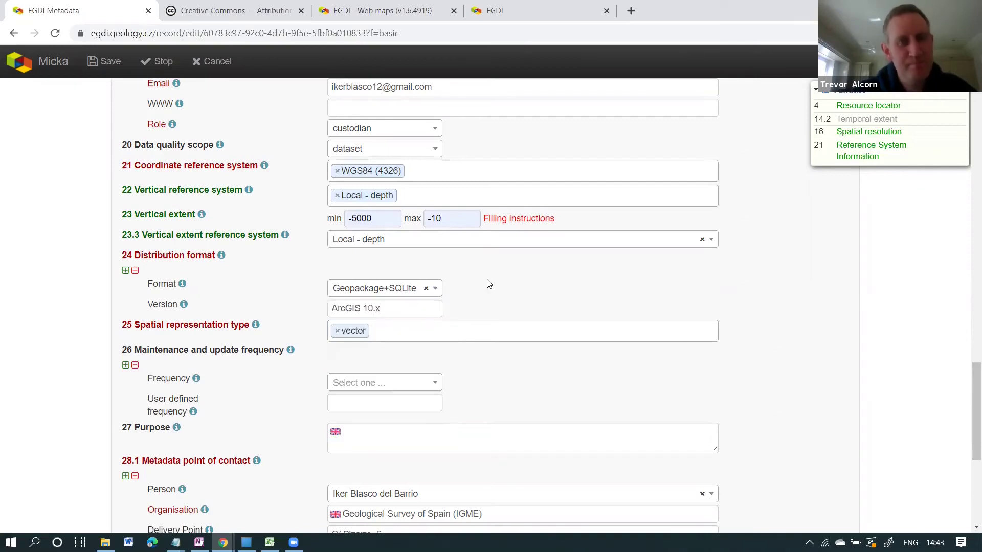
left_click(436, 289)
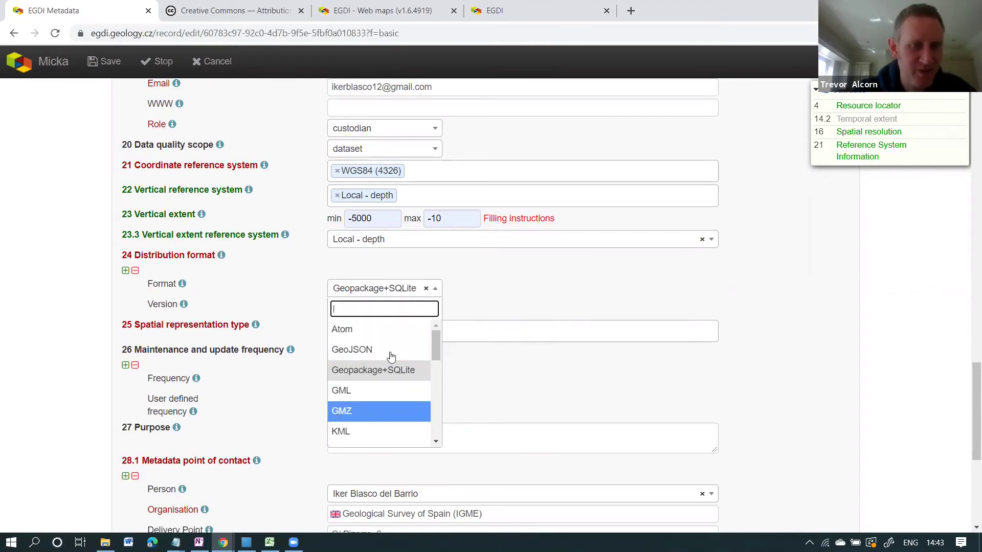
left_click(487, 282)
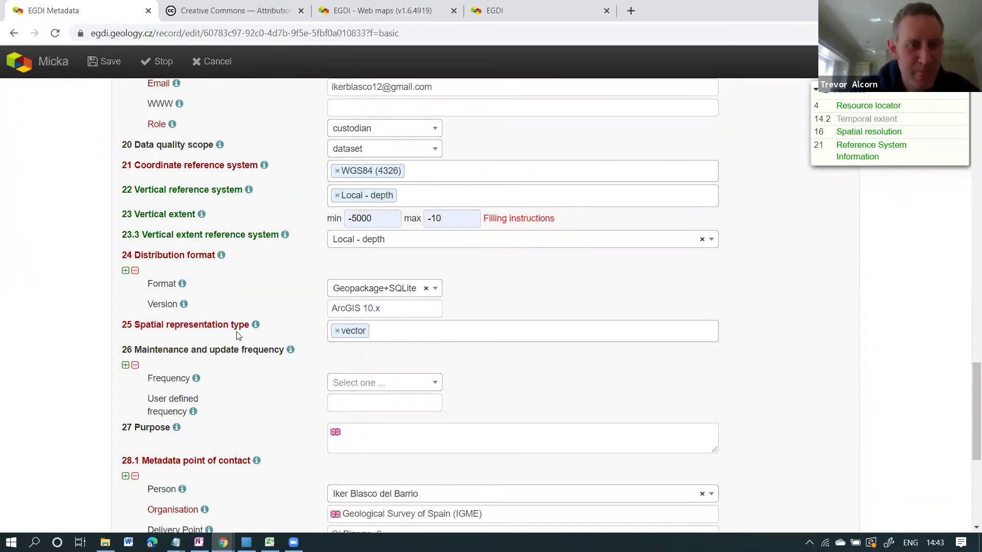
Check the explanation and the available options for the spatial representation type.
mouse_move(257, 328)
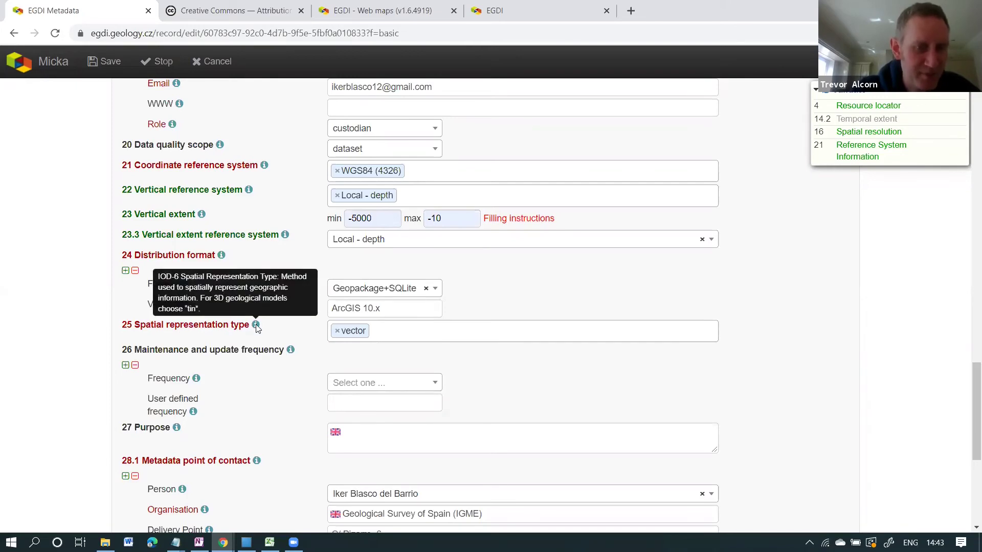
left_click(397, 332)
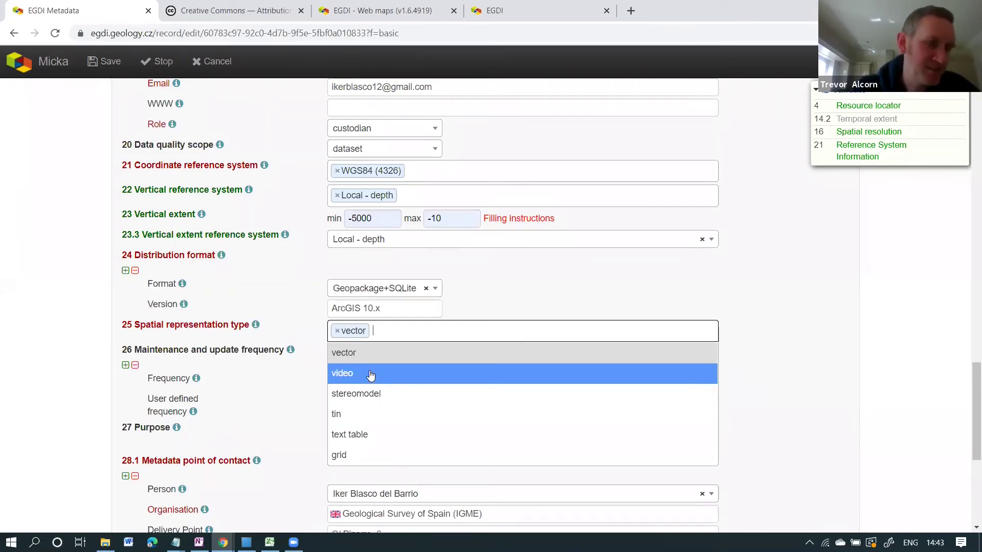
left_click(790, 354)
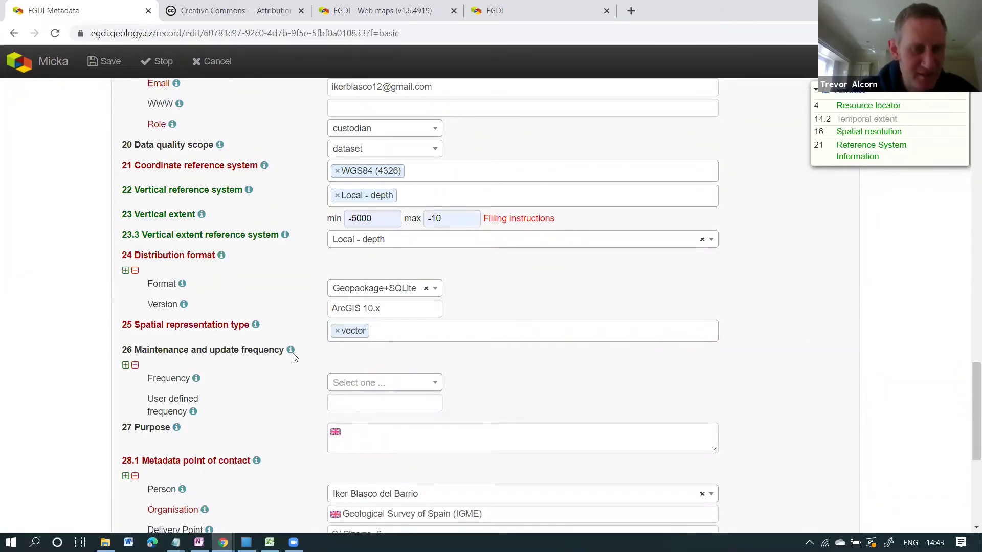
Set the maintenance and update frequency to annually and check the explanation of the user-defined frequency.
mouse_move(290, 353)
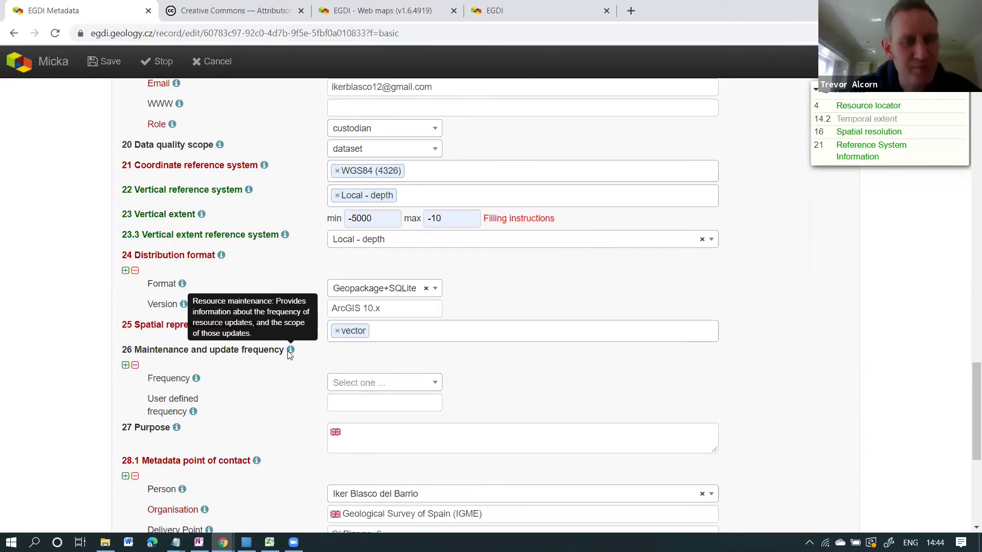
left_click(434, 385)
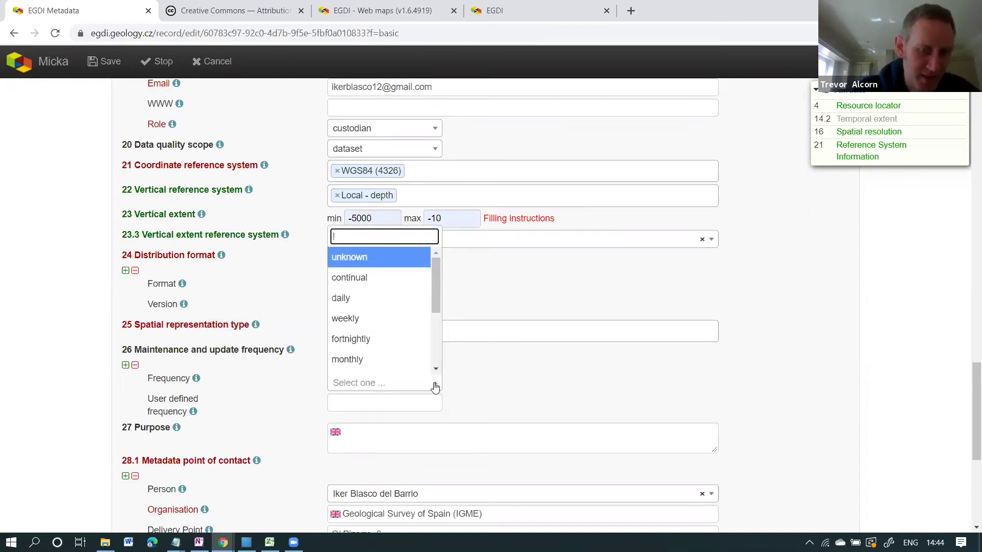
left_click_drag(435, 285, 435, 336)
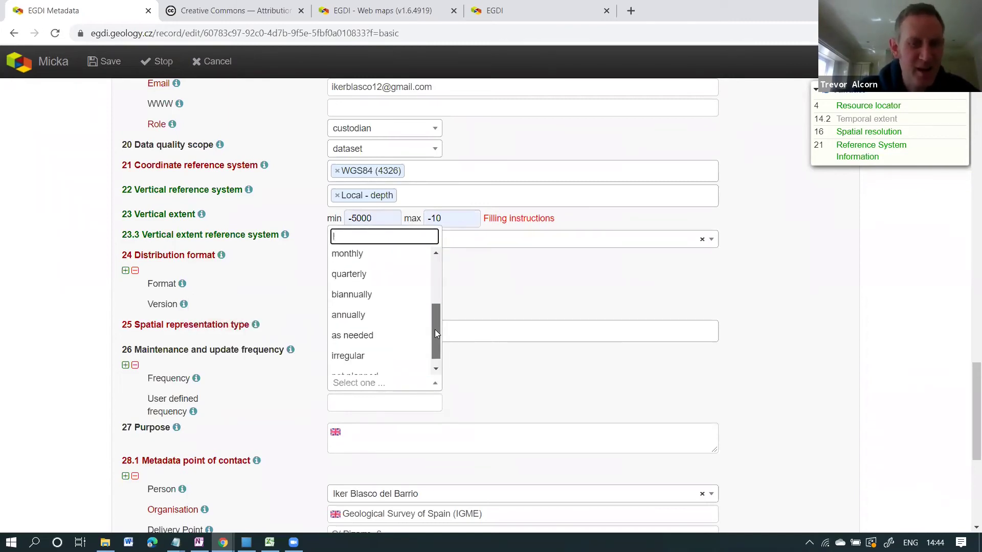
left_click(371, 316)
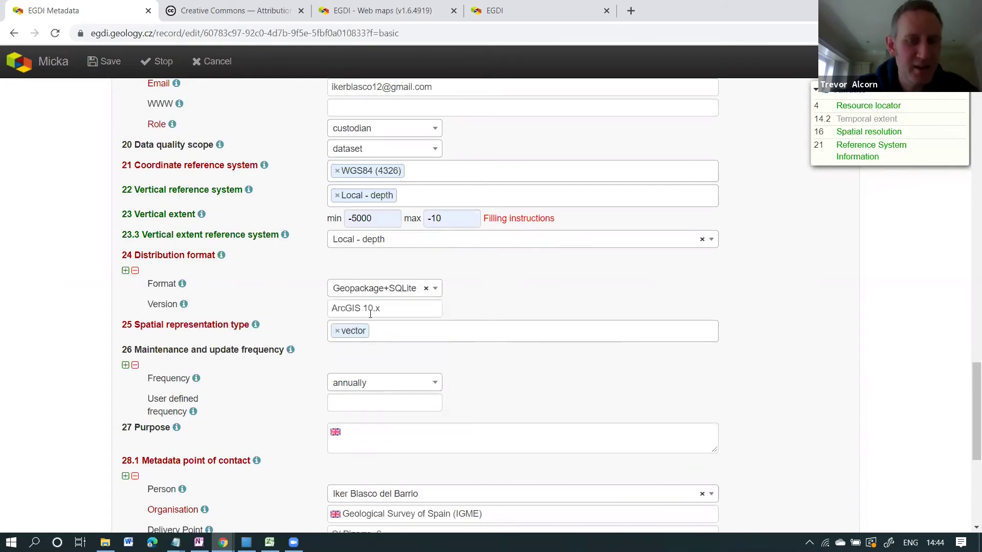
scroll(511, 370, "down", 2)
left_click(364, 275)
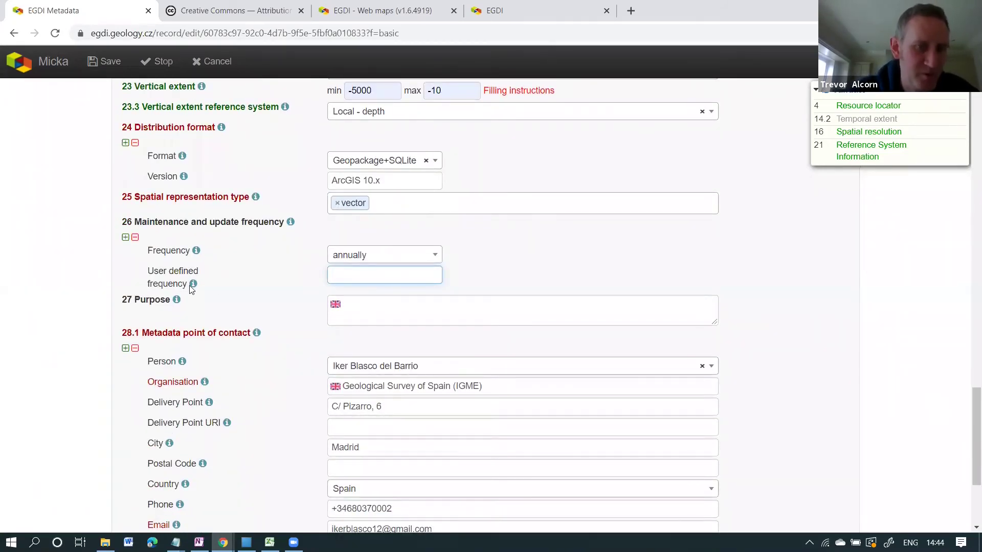
mouse_move(191, 288)
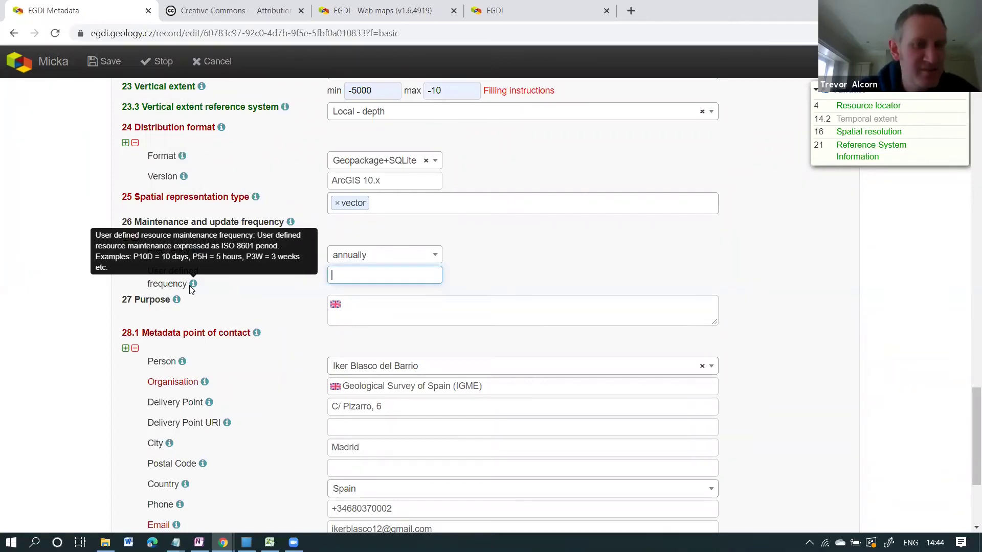
Enter the purpose as "To gain knowledge on seabed minerals potential for exploration in European waters.".
left_click(378, 309)
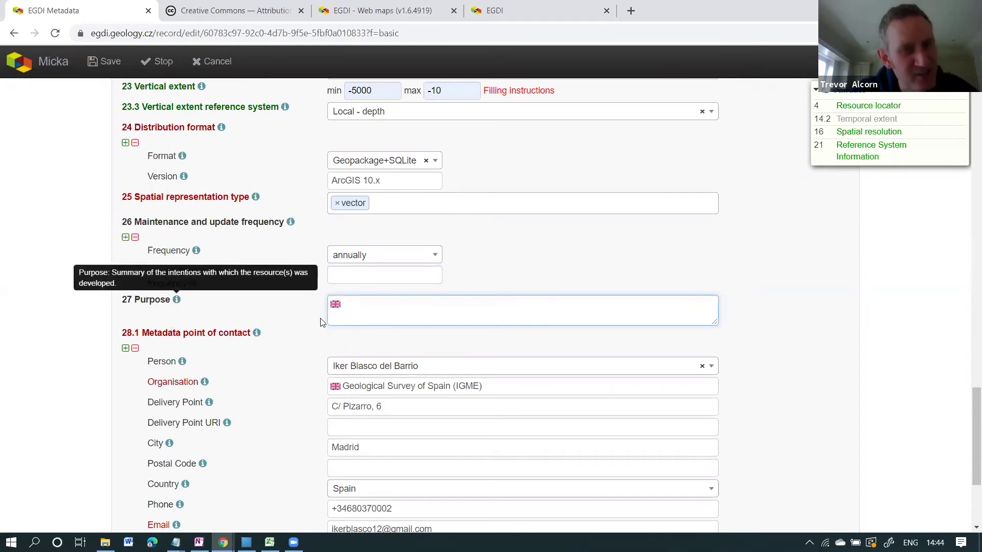
type("T")
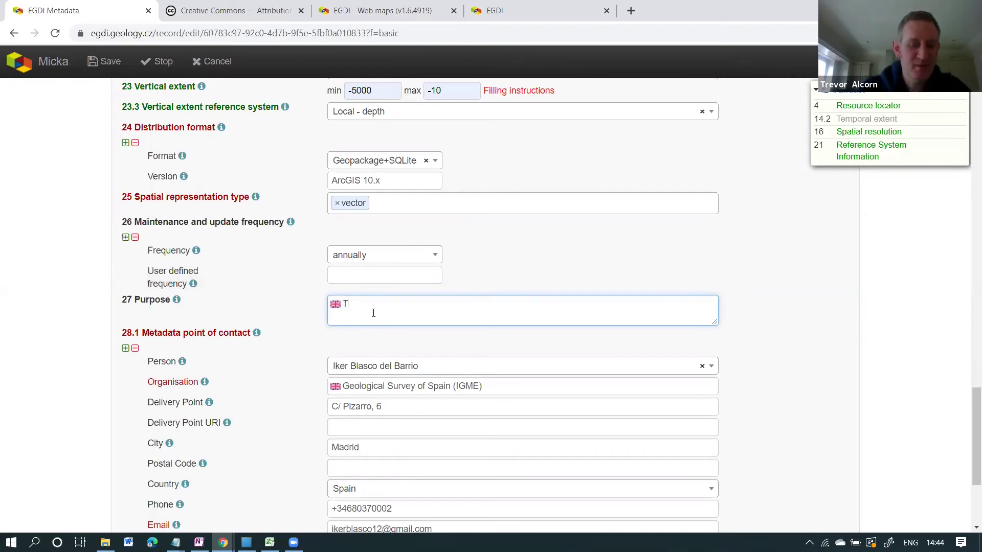
type("o gain k")
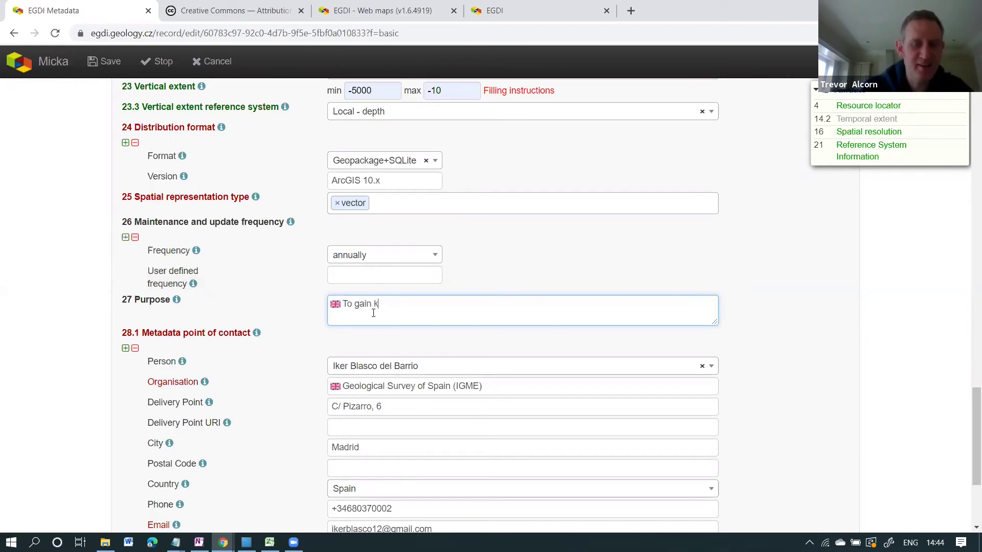
type("onowle")
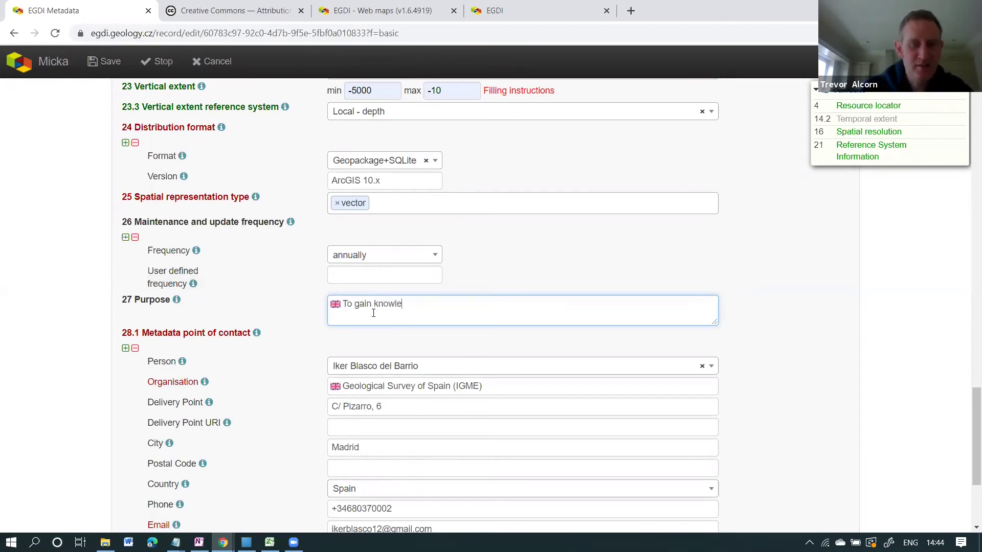
type("dge on seabed miu")
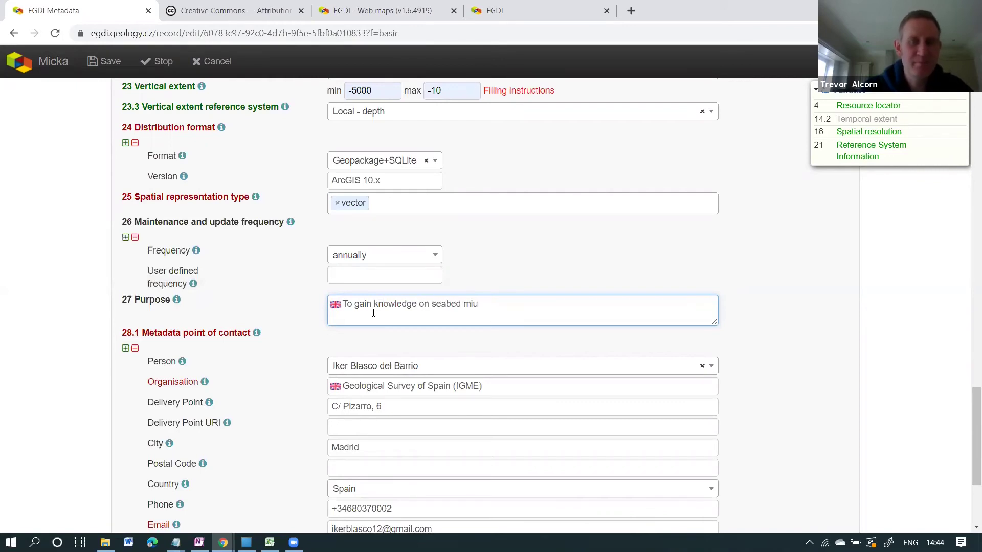
key("BackSpace")
type("nerals potential for explora")
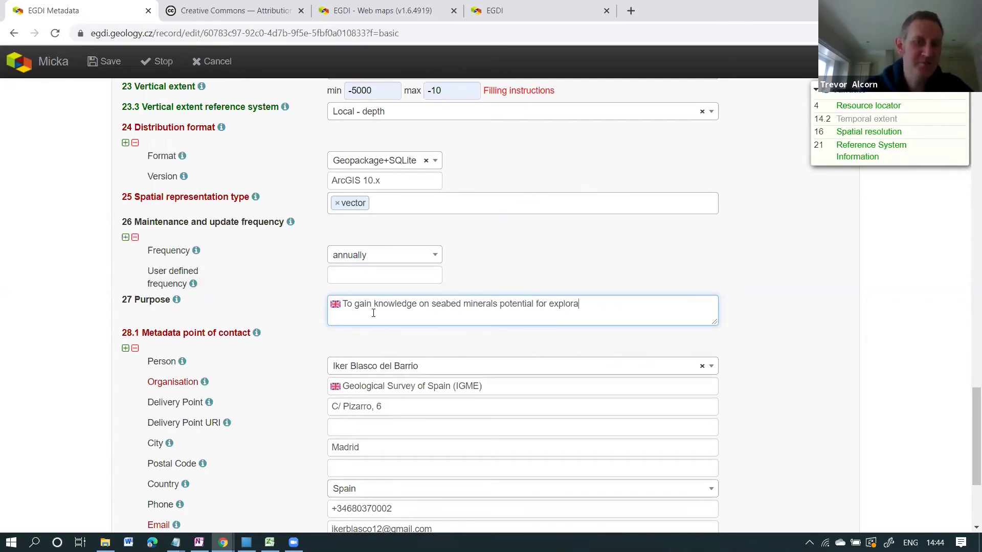
type("tion in Europe")
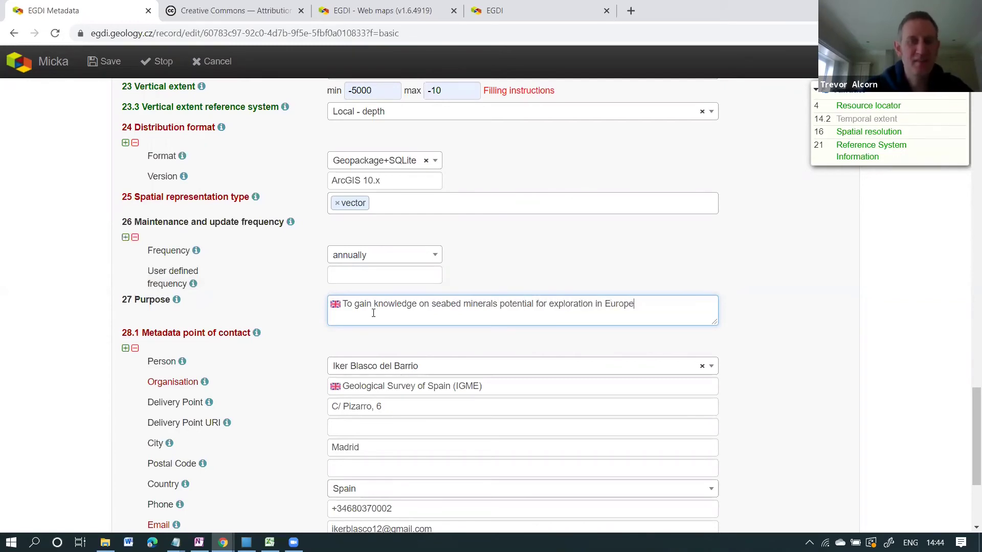
type("an waters.")
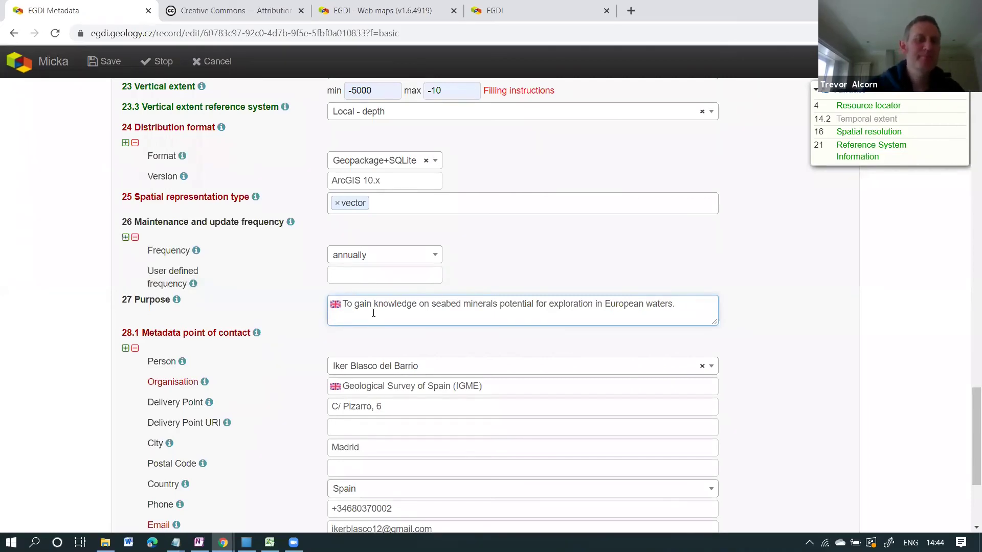
Review the persons offered for the metadata point of contact, keeping the existing choice, and highlight the file identifier.
scroll(591, 368, "down", 4)
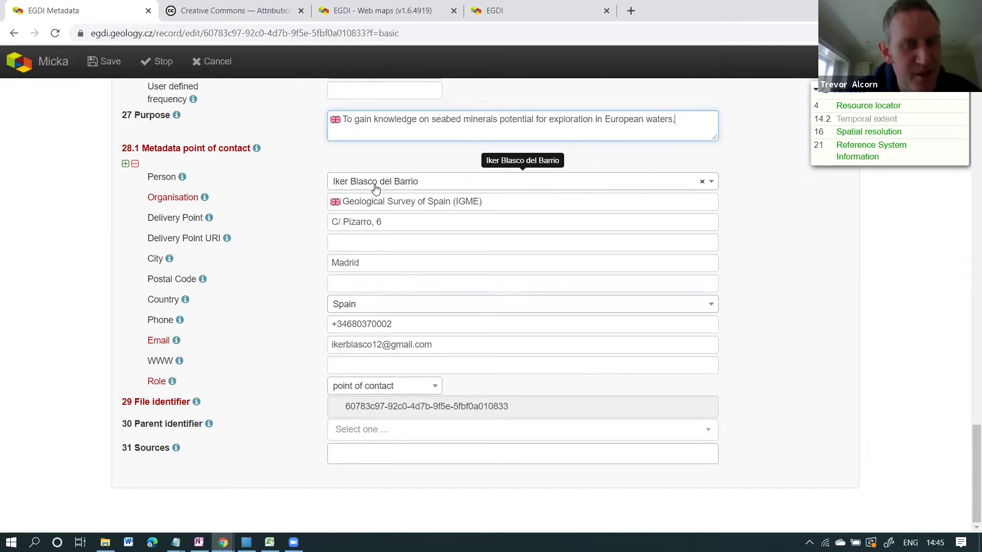
left_click(429, 185)
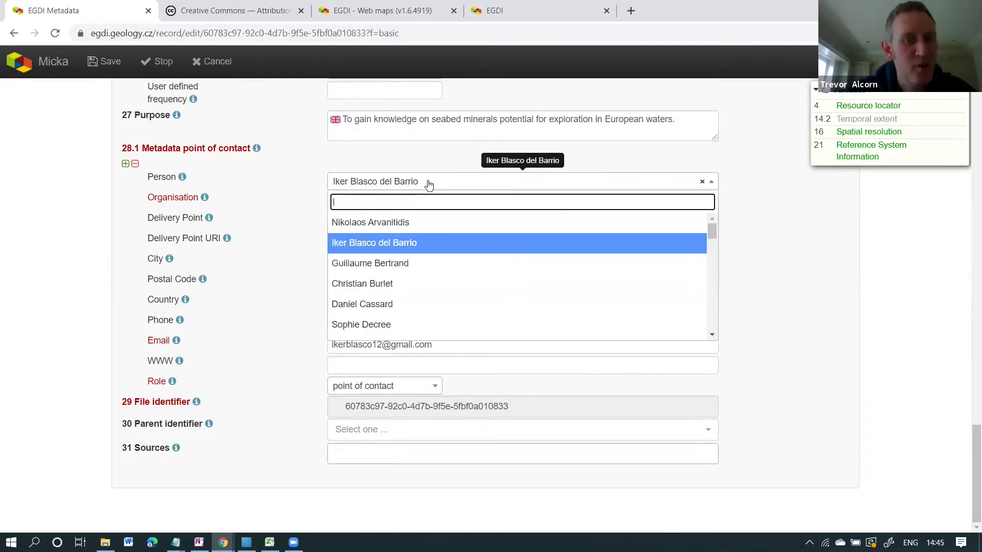
scroll(423, 263, "down", 1)
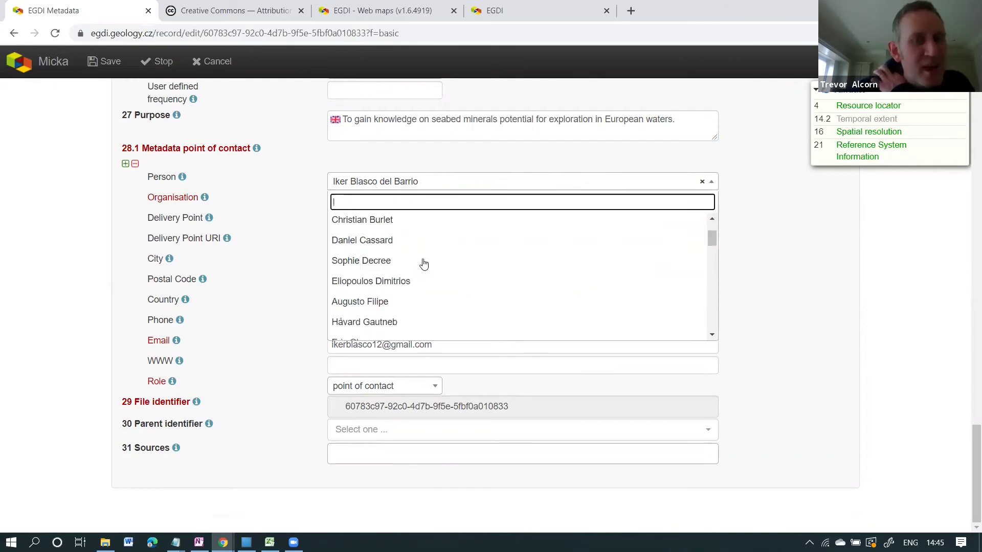
scroll(423, 263, "down", 3)
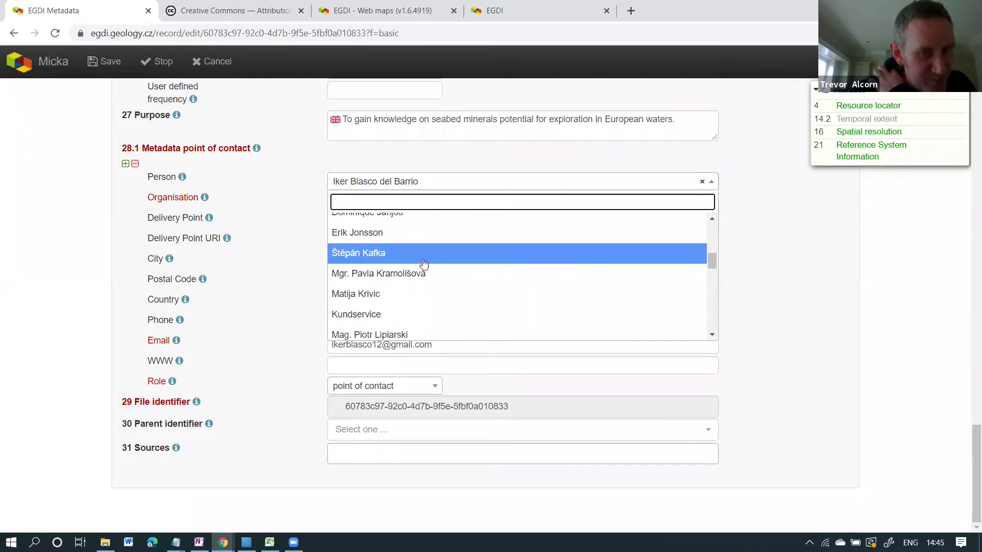
scroll(423, 264, "down", 6)
scroll(424, 263, "up", 2)
scroll(424, 264, "up", 7)
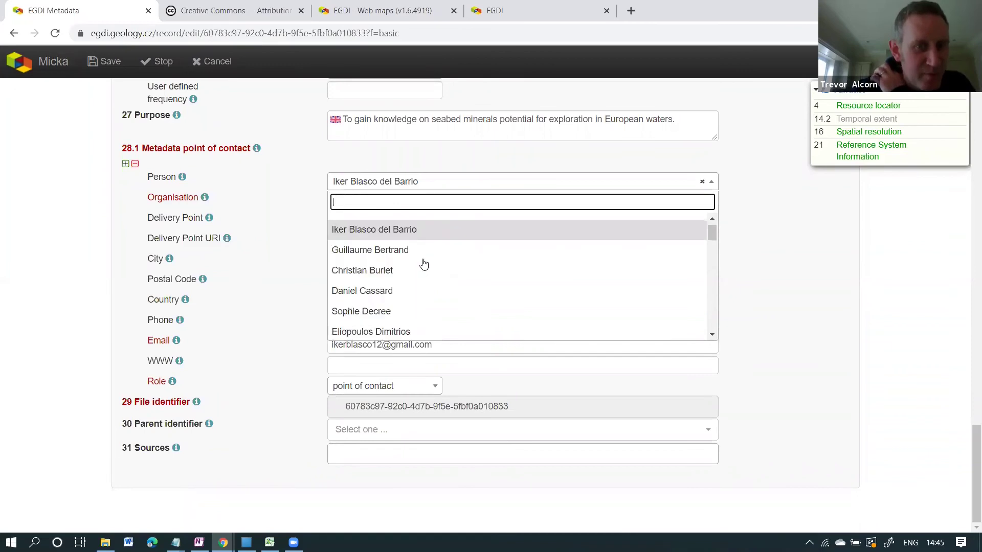
left_click(767, 178)
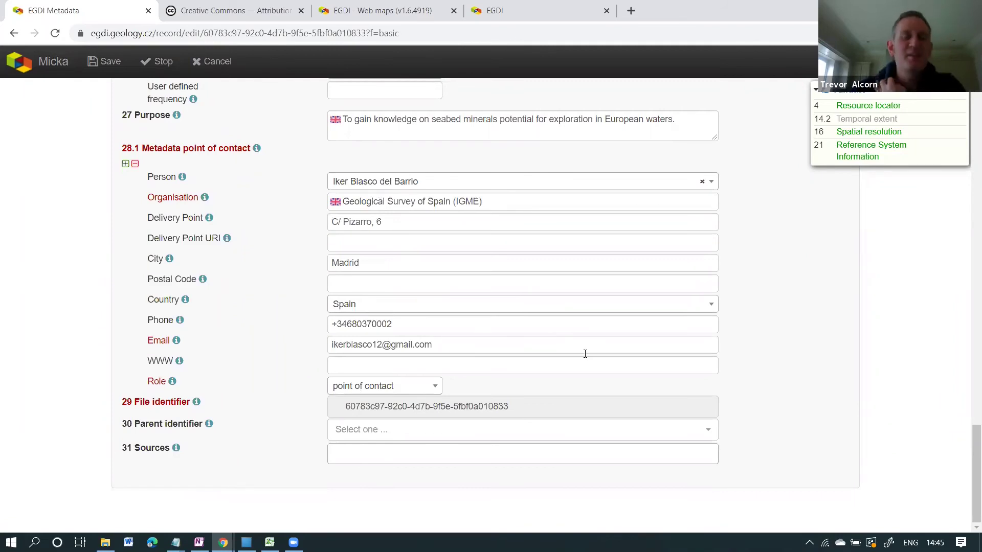
left_click_drag(530, 403, 307, 414)
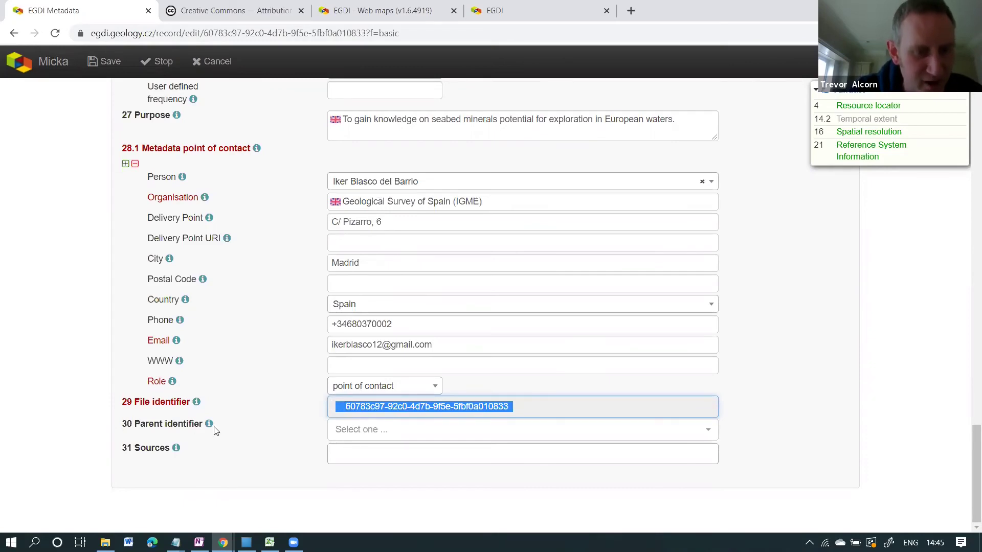
Check the parent identifier's explanation and set the parent record to MINDeSEA WP3 Seafloor Massive Sulphide Deposits (Point).
mouse_move(209, 429)
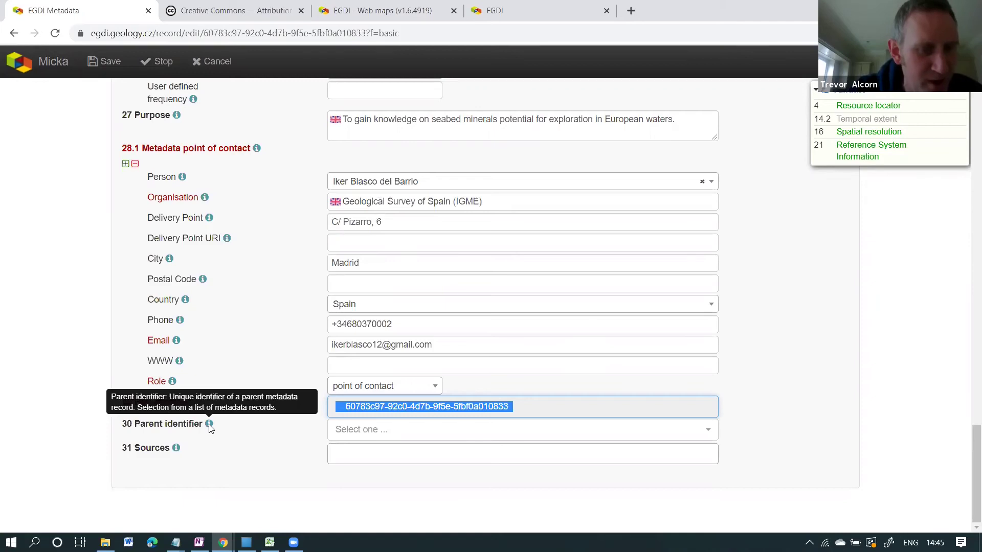
left_click(406, 431)
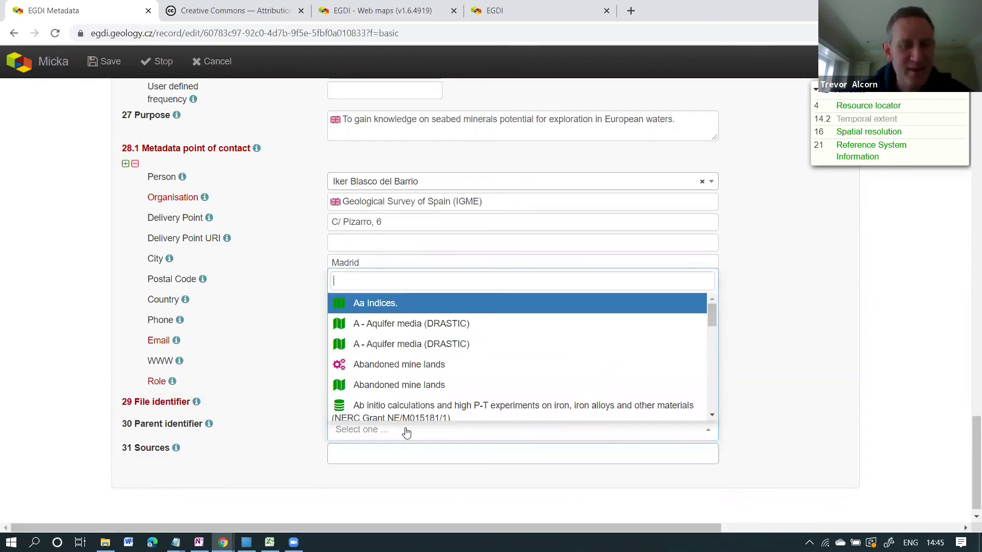
left_click(711, 415)
left_click_drag(711, 416, 710, 416)
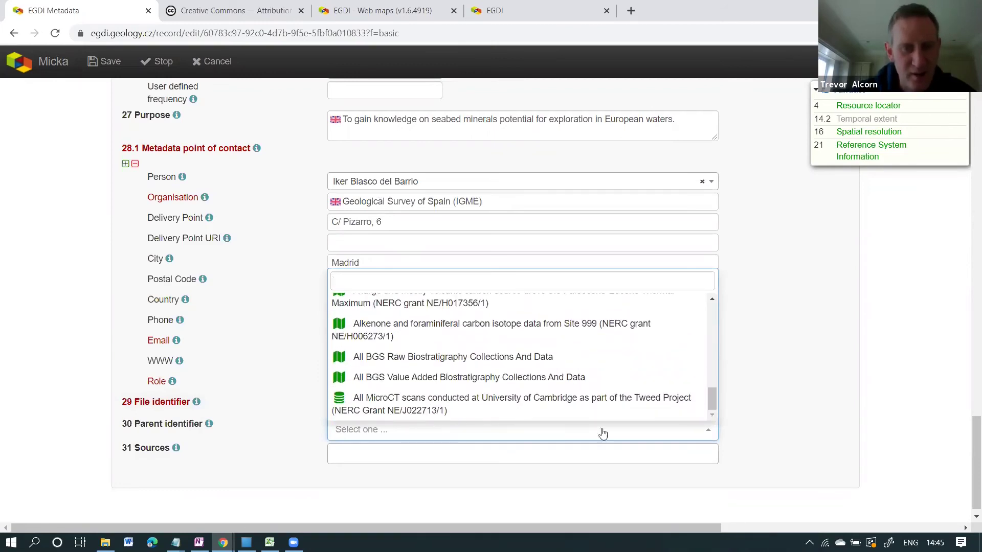
left_click(395, 431)
left_click(395, 431)
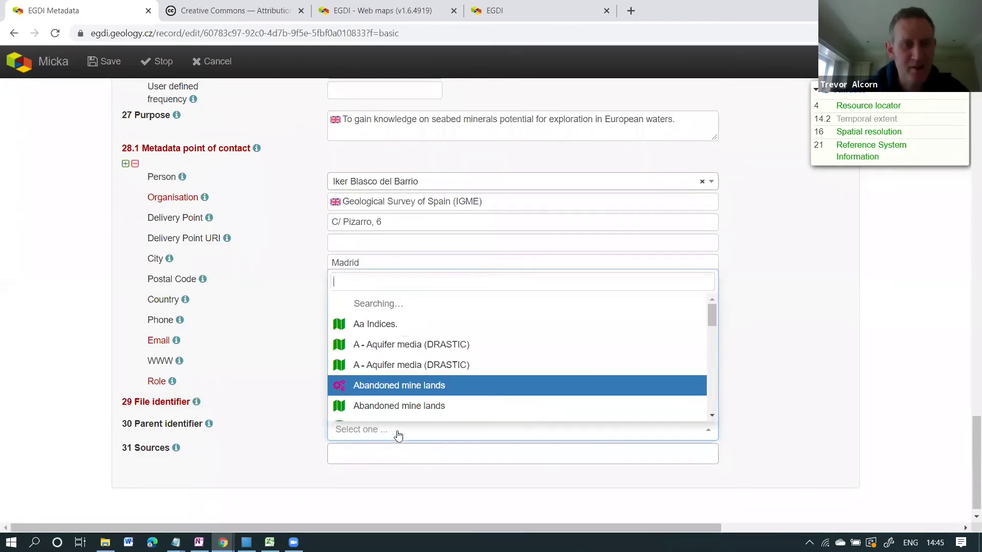
type("MIND")
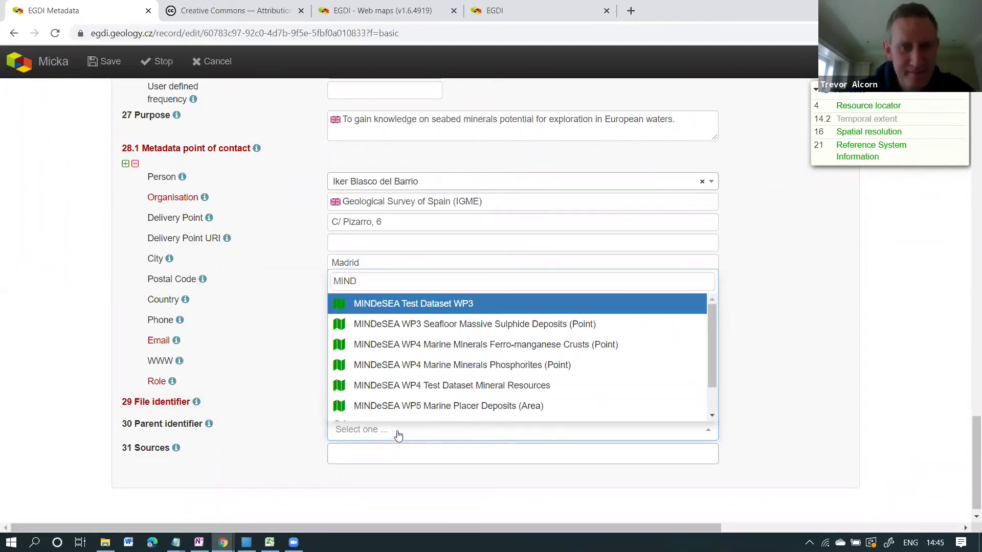
left_click(410, 324)
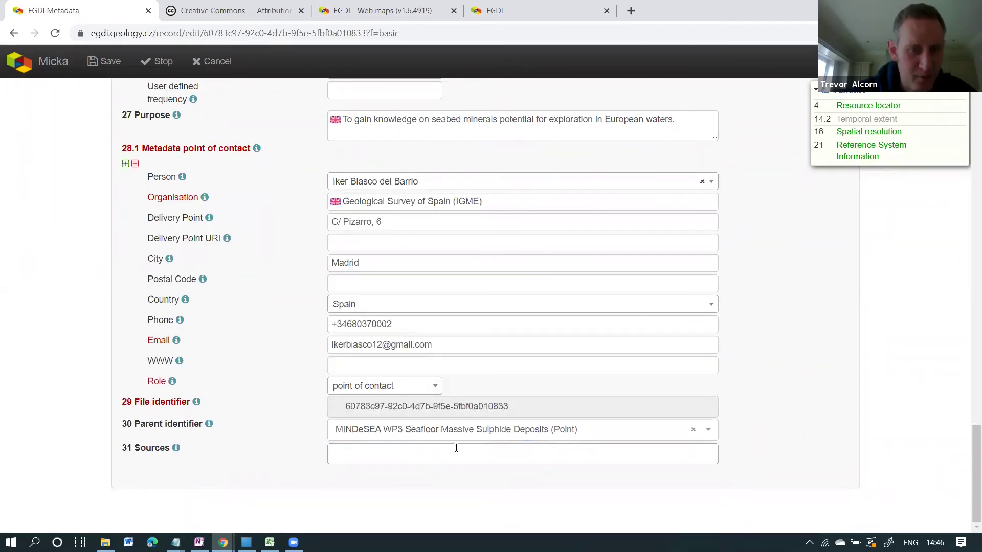
Check the explanation of the sources and add MINDeSEA WP3 Seafloor Massive Sulphide Deposits (Point) as a source.
mouse_move(175, 449)
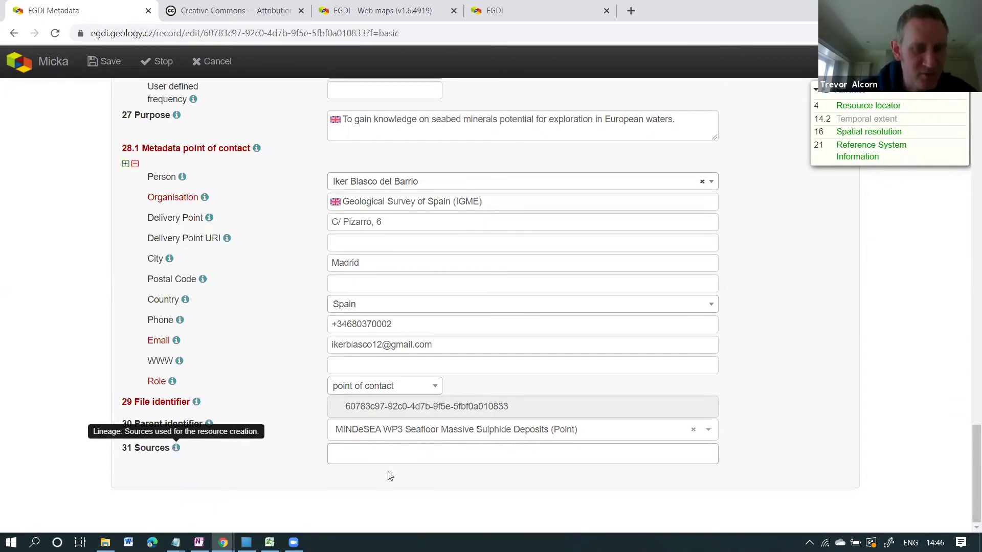
left_click(353, 455)
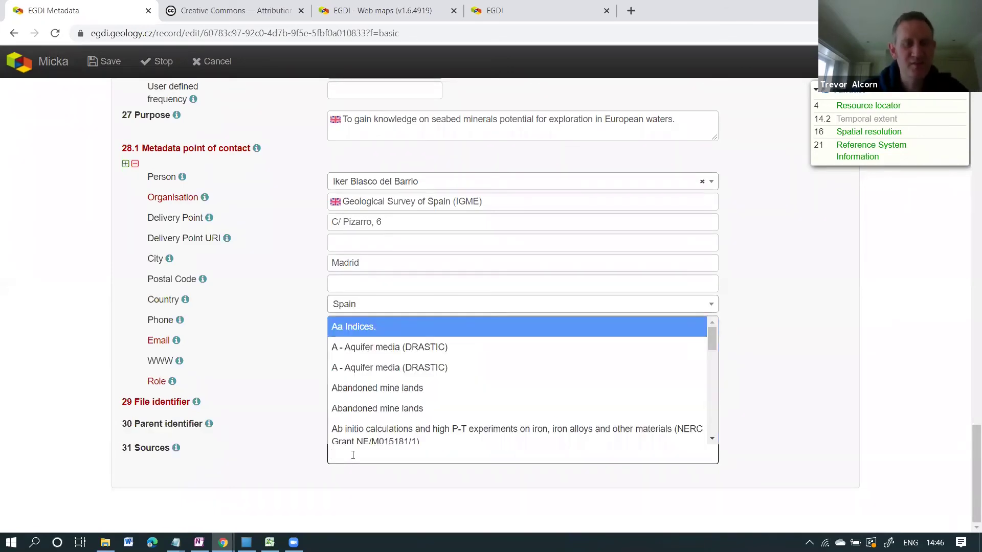
type("MIN")
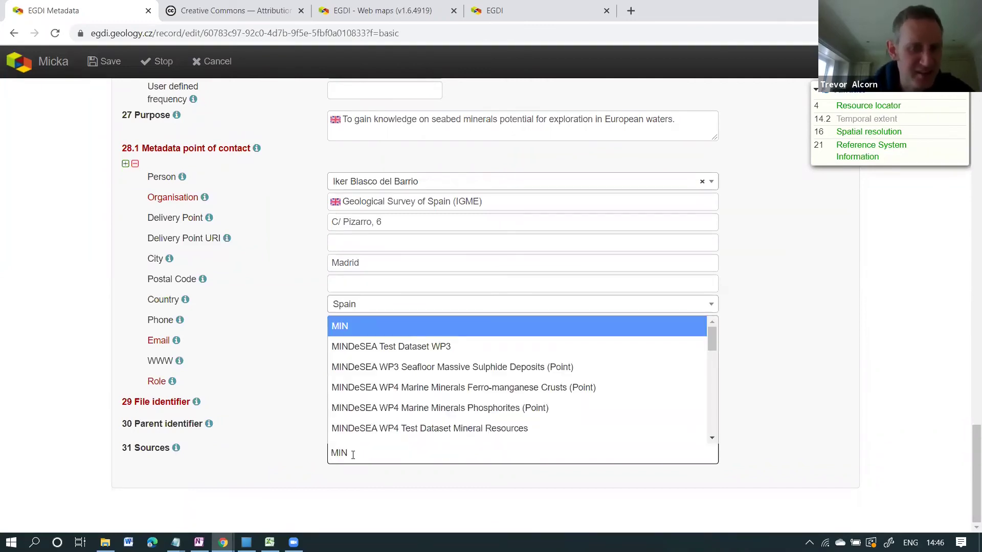
left_click(421, 367)
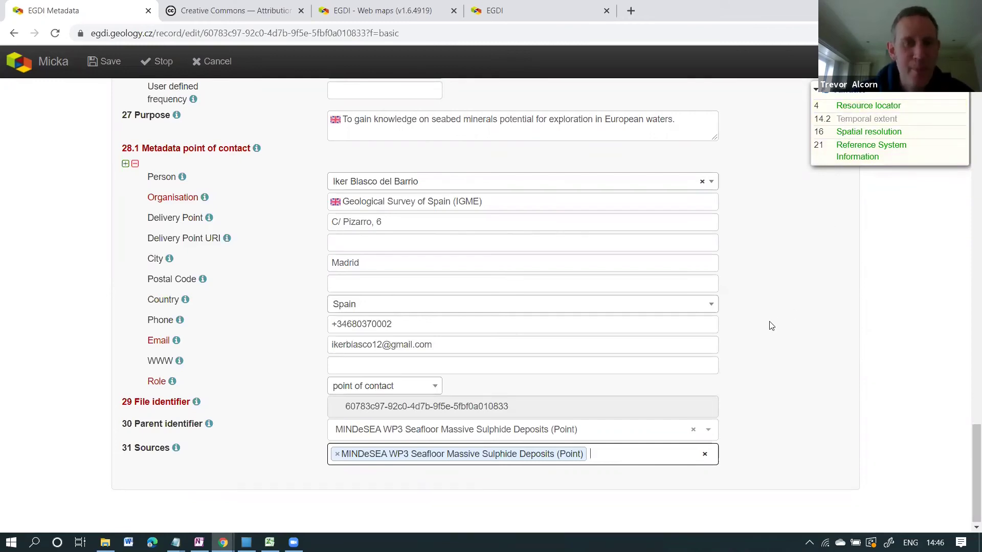
Look back over the completed fields, save the metadata record and finish editing it.
scroll(771, 326, "up", 2)
scroll(771, 326, "up", 5)
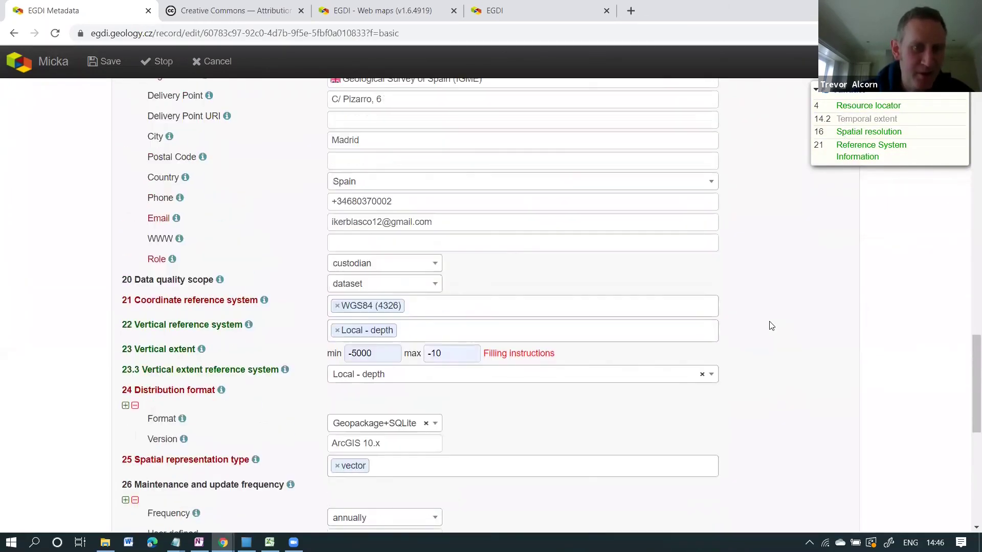
scroll(771, 325, "up", 2)
scroll(771, 326, "up", 5)
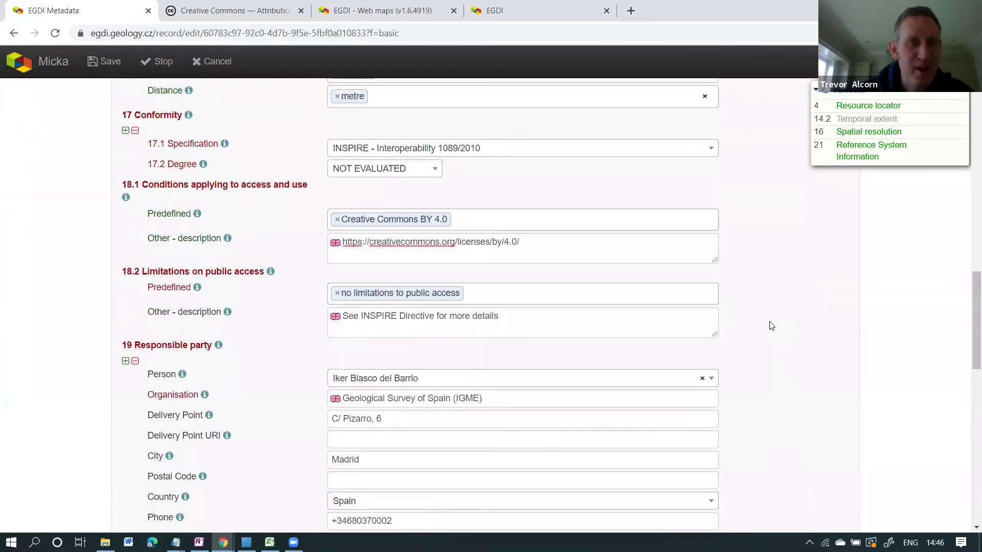
scroll(771, 326, "up", 7)
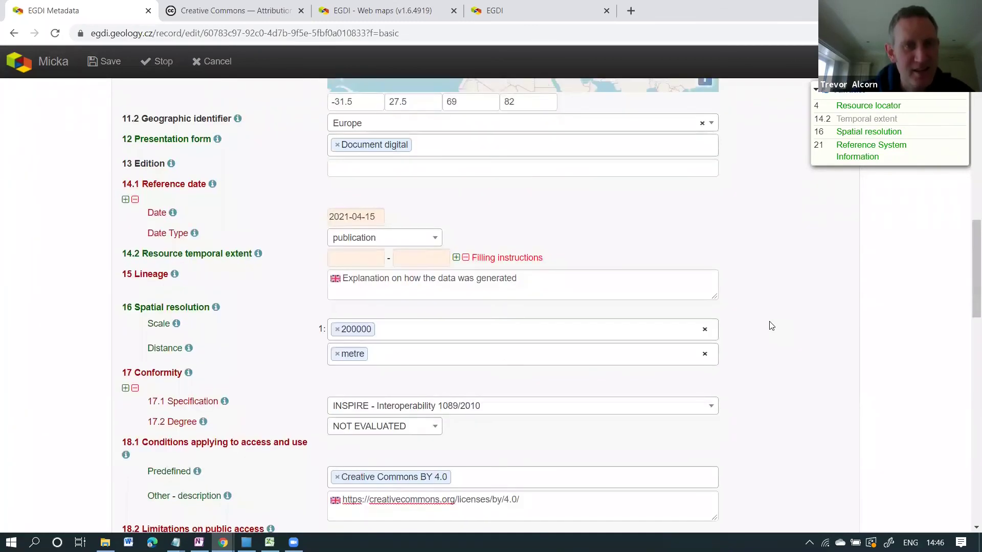
scroll(771, 325, "up", 3)
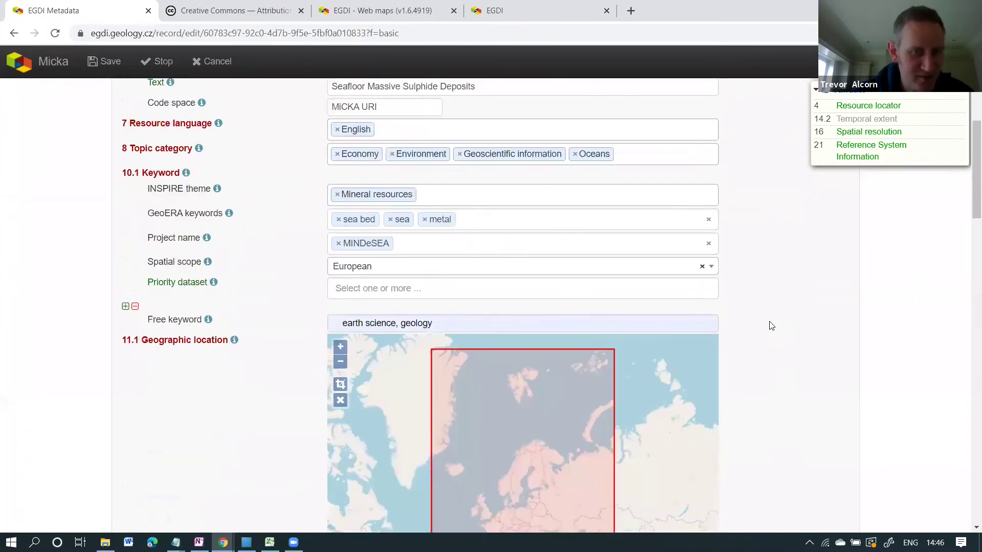
scroll(771, 326, "up", 2)
scroll(771, 326, "up", 3)
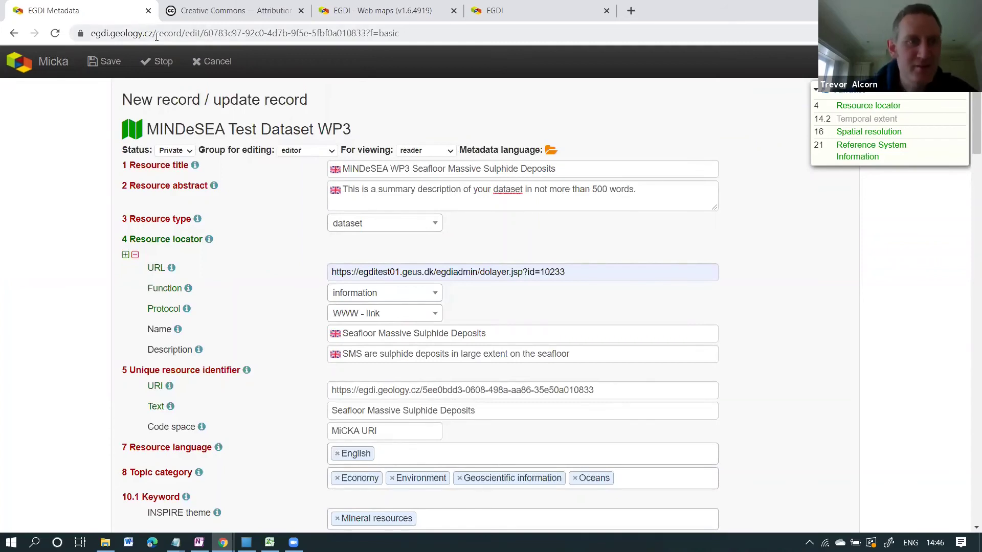
left_click(106, 62)
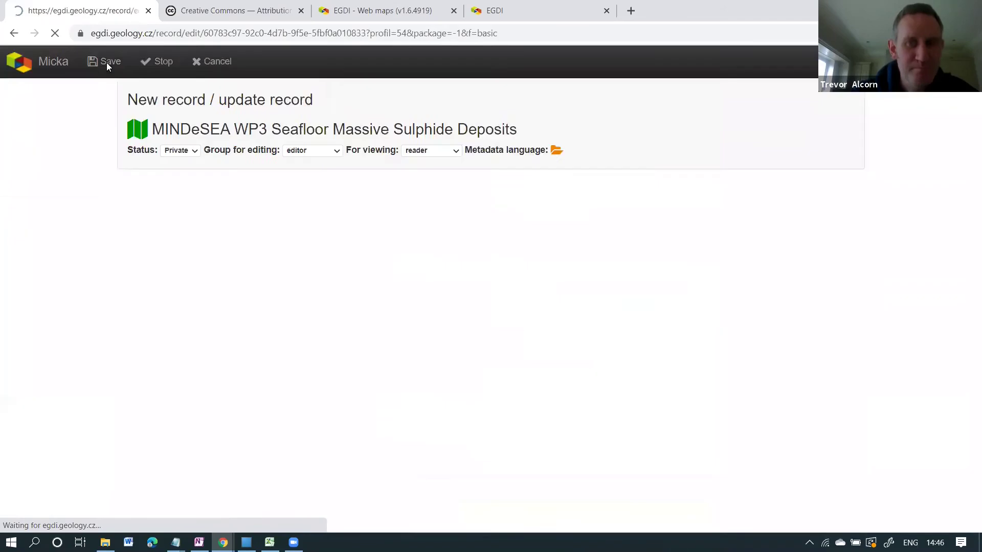
left_click(161, 65)
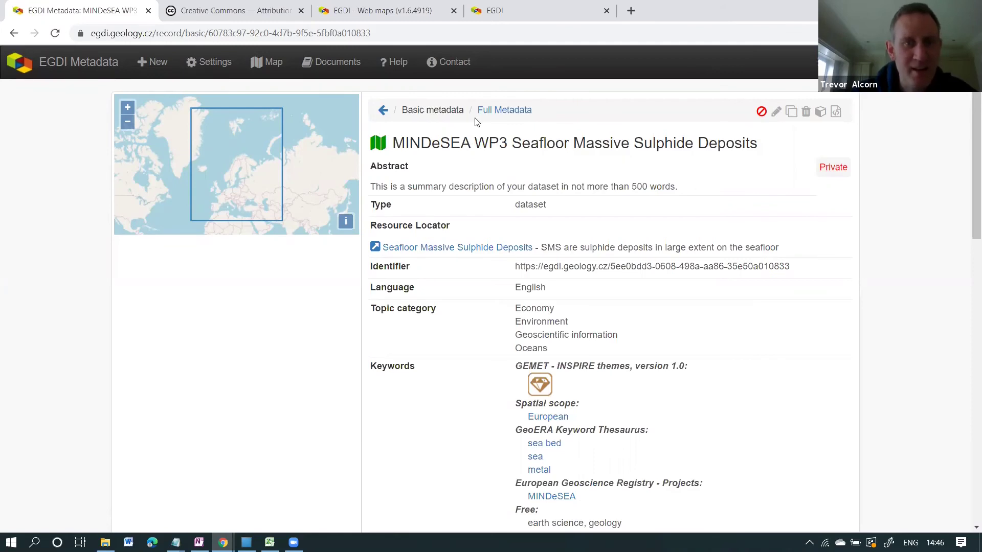
Search the metadata catalogue titles for MINDeSEA and open the MINDeSEA WP3 Seafloor Massive Sulphide Deposits record.
left_click_drag(372, 34, 56, 34)
left_click(77, 64)
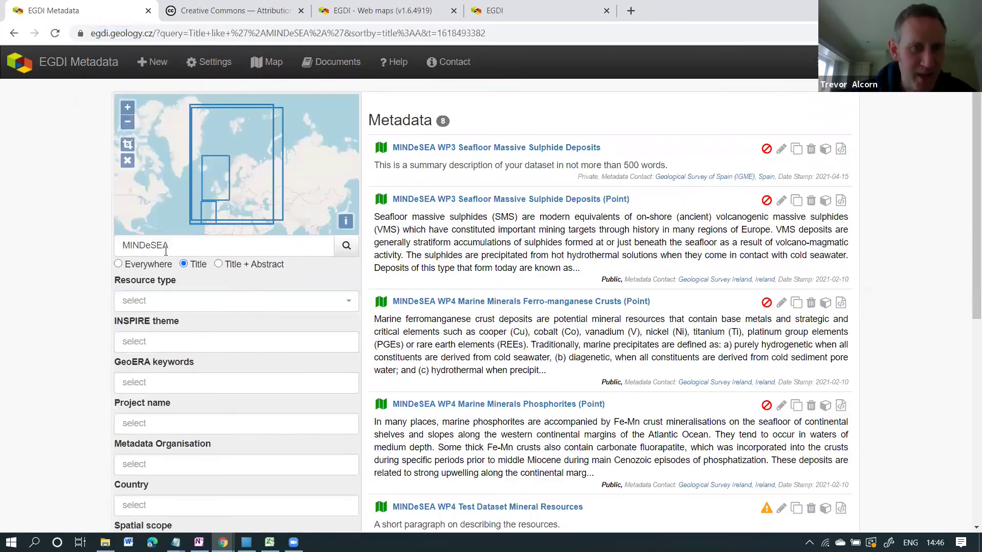
left_click(346, 247)
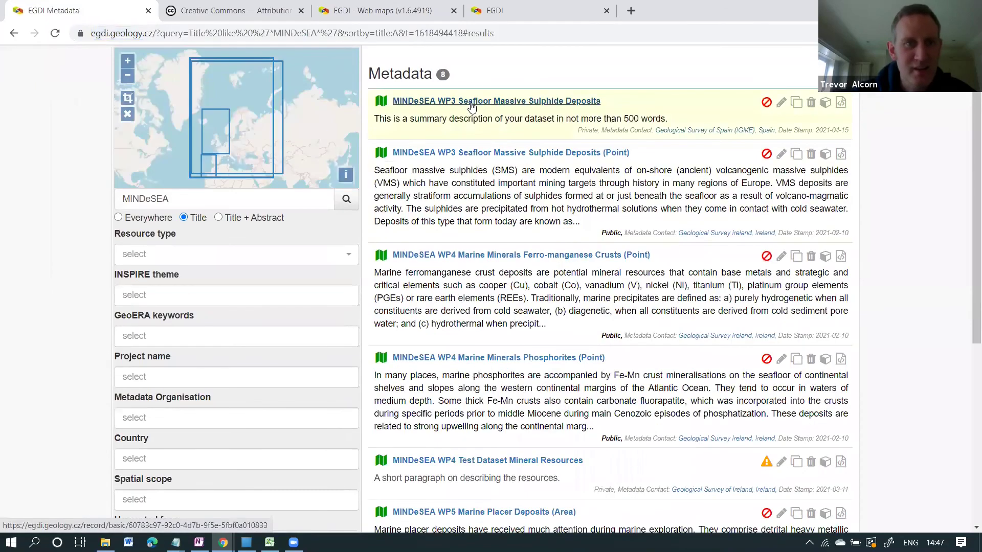
left_click(467, 102)
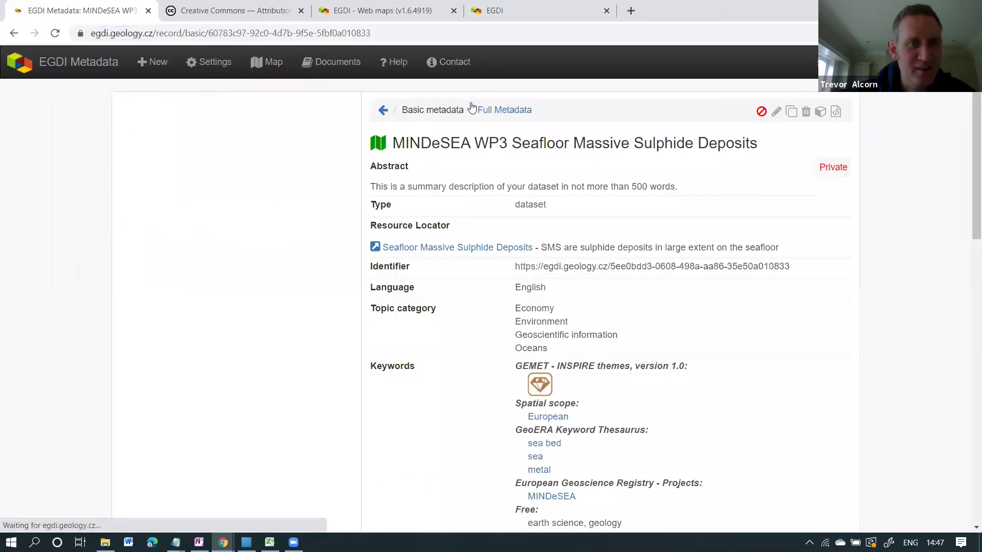
Copy the web address of the MINDeSEA WP3 Seafloor Massive Sulphide Deposits metadata record.
left_click(371, 32)
key("ctrl+c")
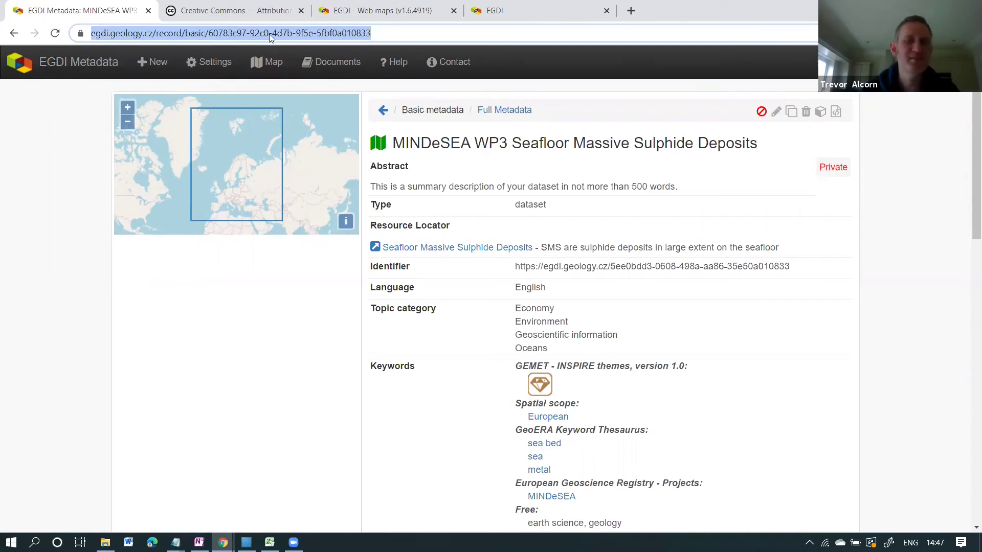
Read through the basic metadata of the record, from the abstract and keywords down to the coupled parent and source resources.
scroll(854, 232, "down", 1)
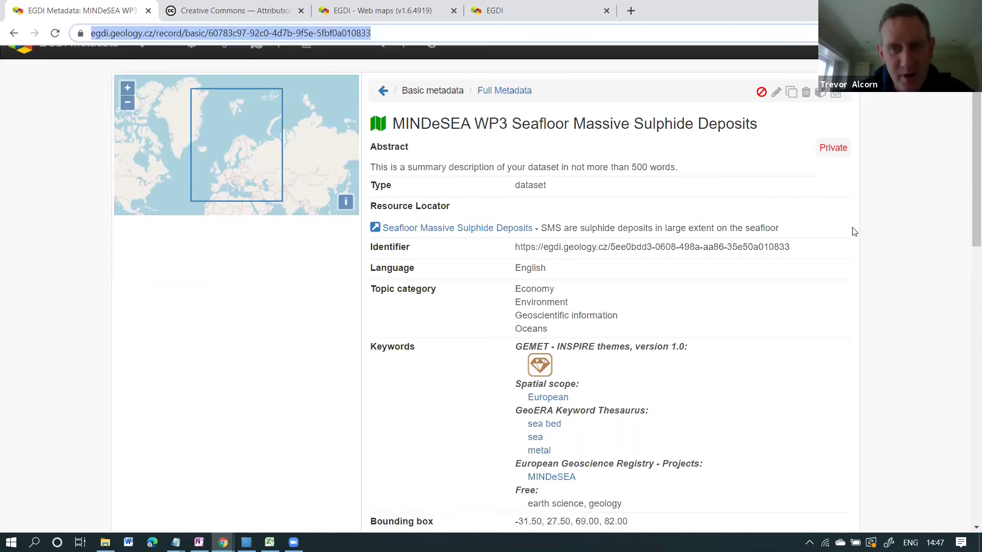
scroll(854, 232, "down", 2)
scroll(854, 232, "down", 2)
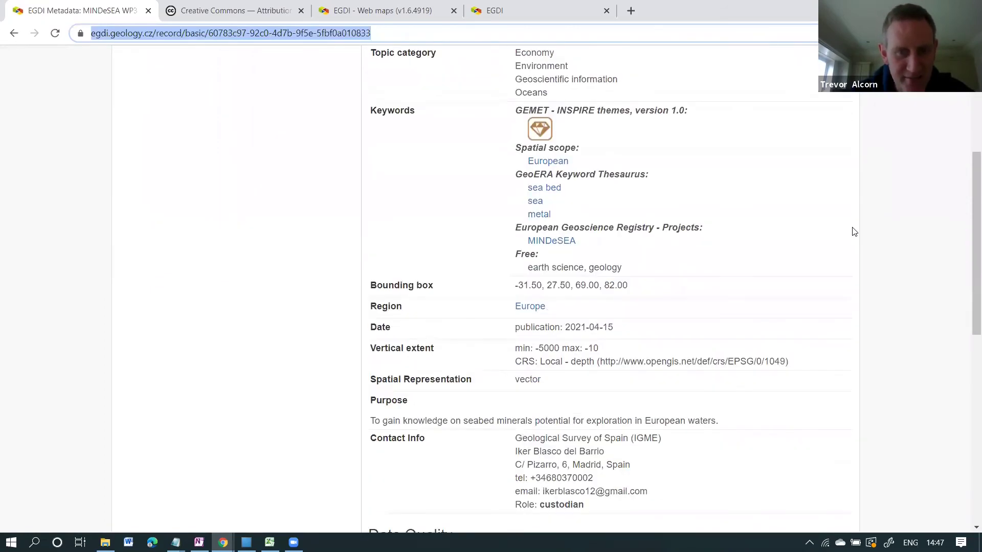
scroll(854, 232, "down", 3)
scroll(854, 232, "down", 5)
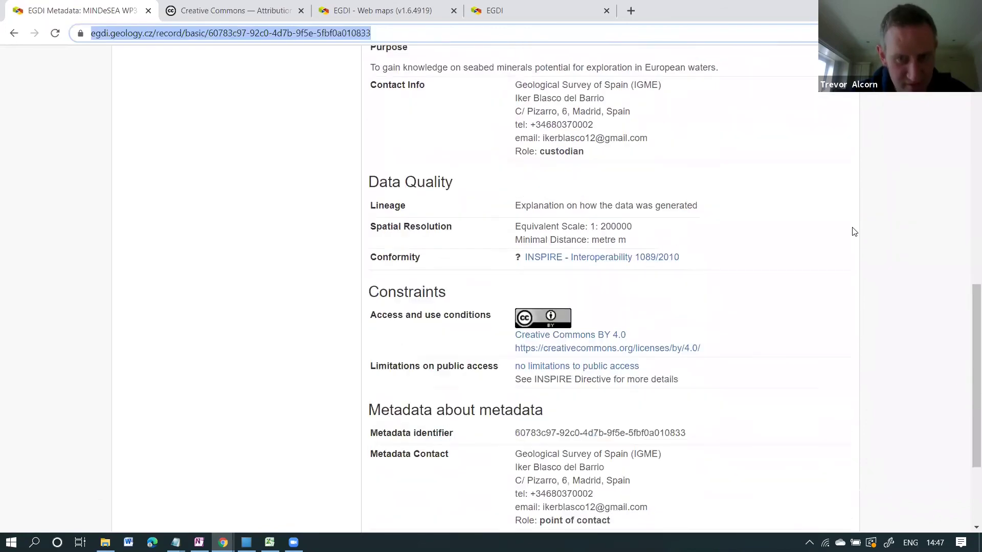
scroll(854, 232, "down", 1)
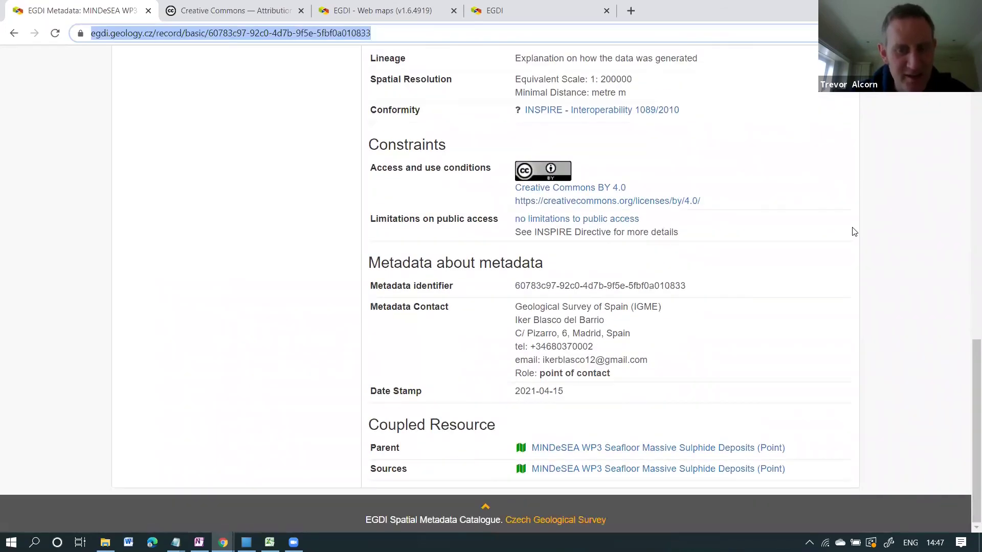
scroll(854, 231, "up", 12)
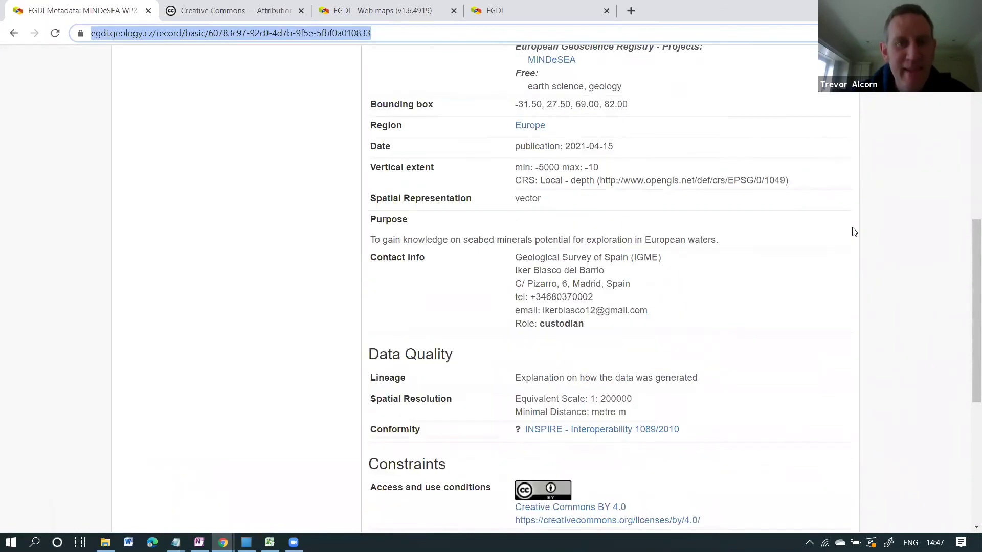
scroll(854, 232, "down", 12)
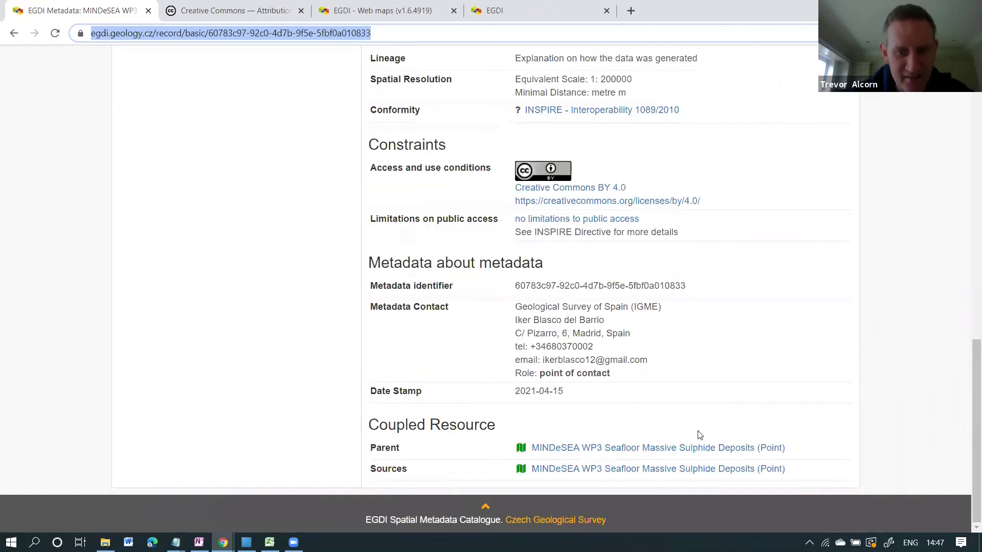
scroll(782, 353, "up", 4)
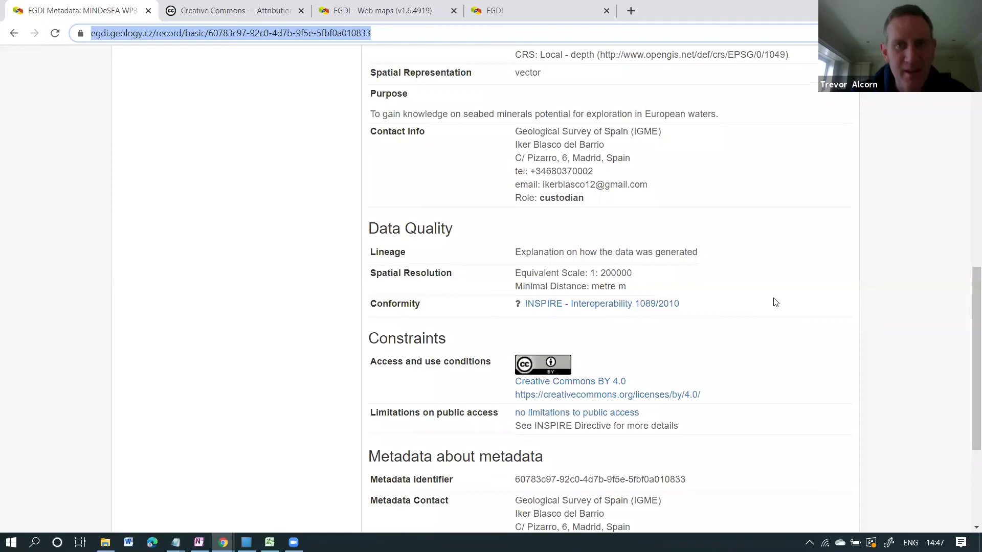
scroll(772, 300, "up", 7)
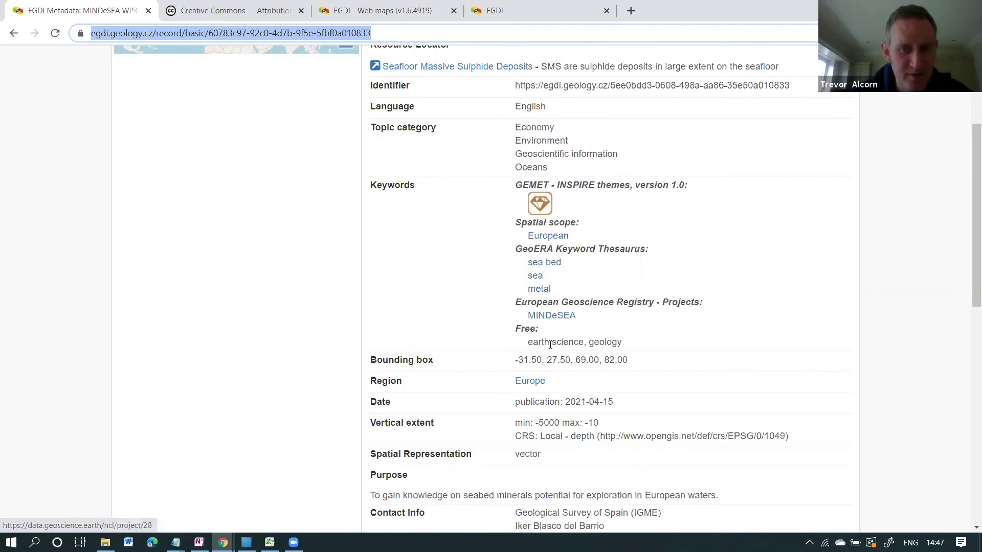
scroll(762, 257, "up", 4)
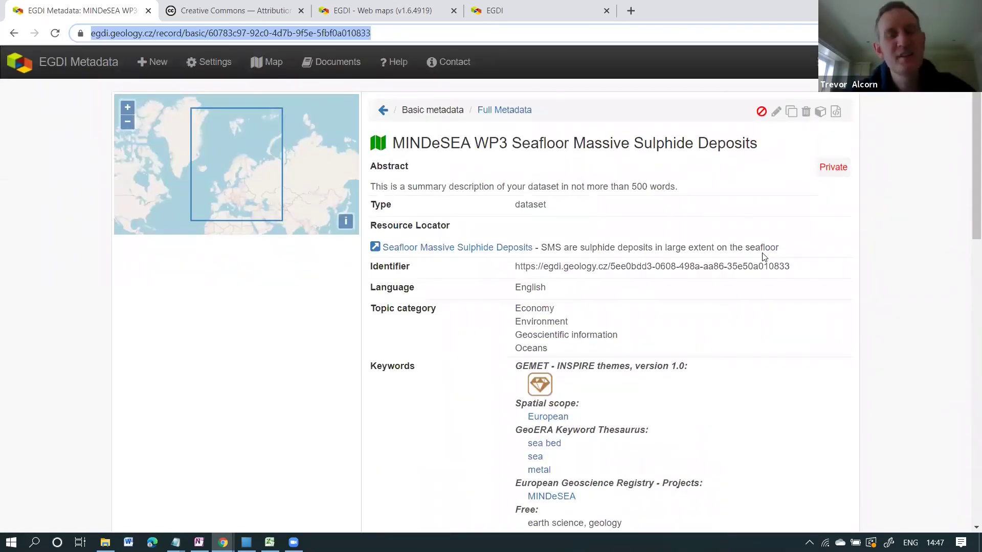
scroll(764, 255, "down", 1)
scroll(763, 257, "up", 1)
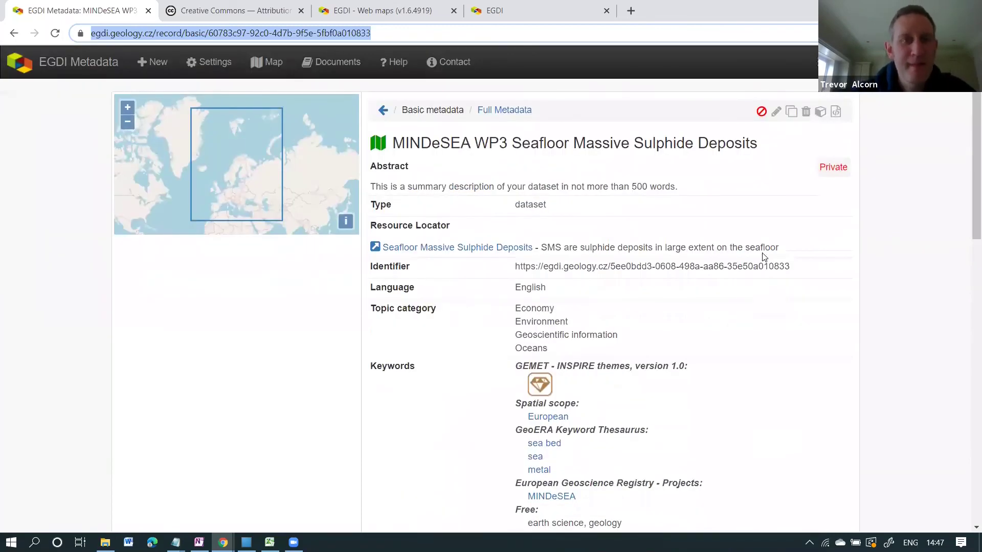
Switch to EGDI Admin, open the GeoPackage / GeoTIFF upload page and paste the copied metadata record address as the metadata URL.
left_click(330, 11)
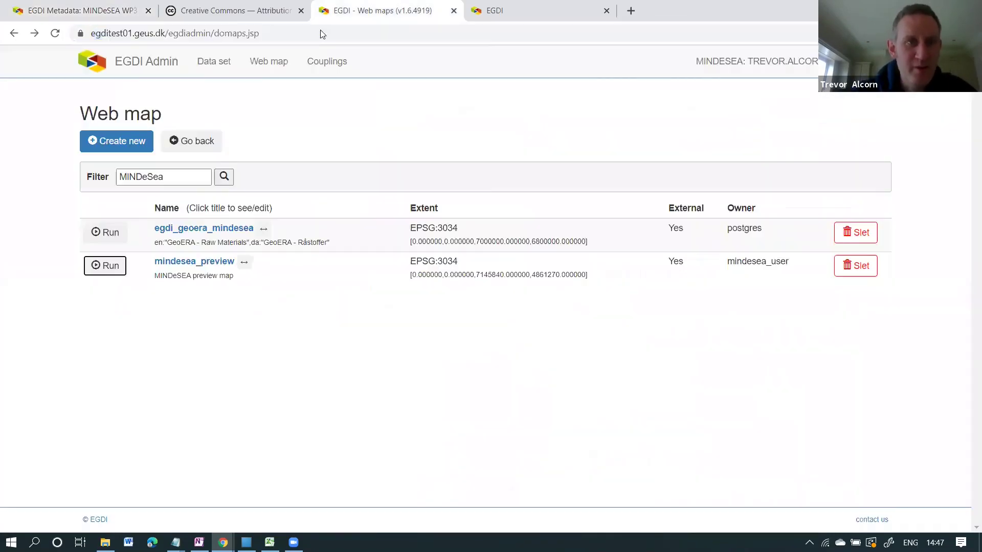
left_click(140, 65)
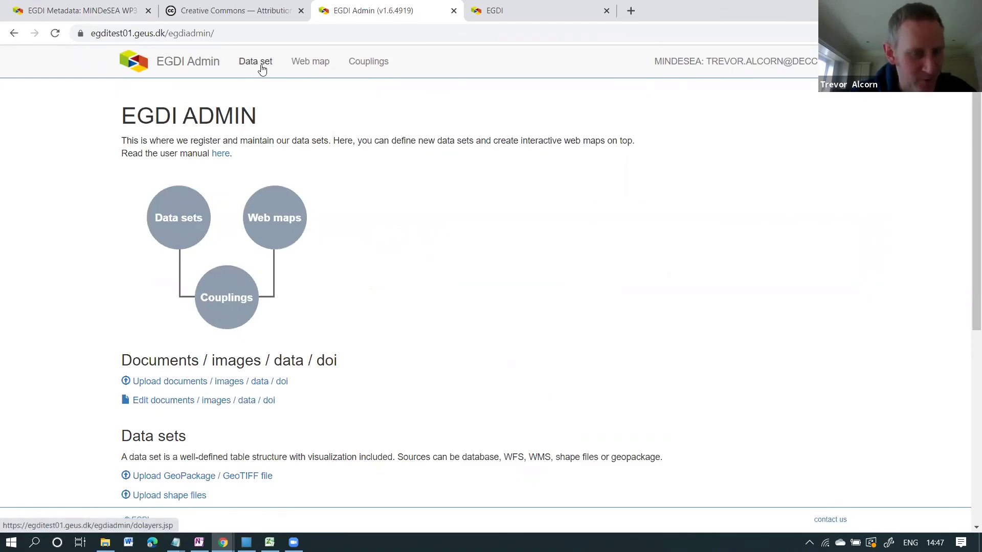
left_click(193, 477)
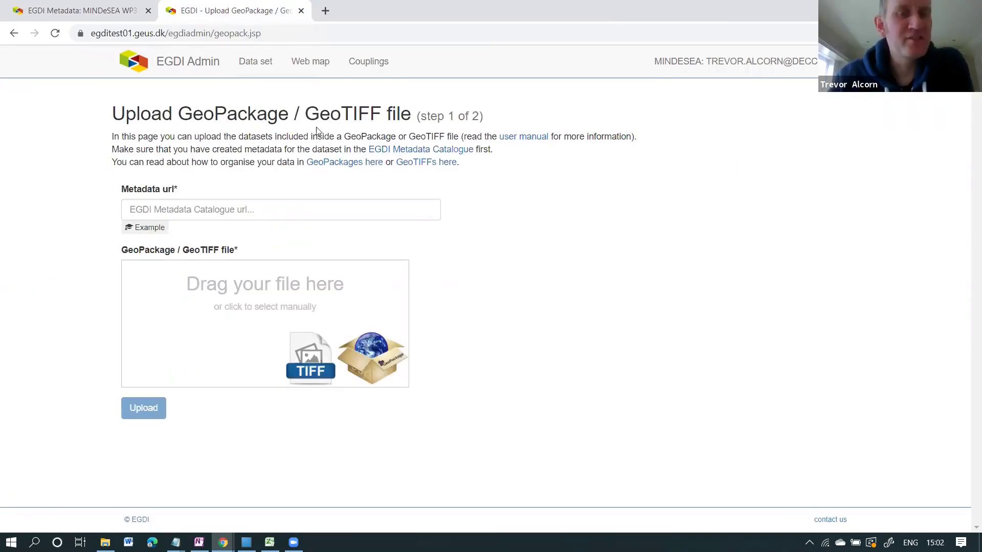
left_click(200, 212)
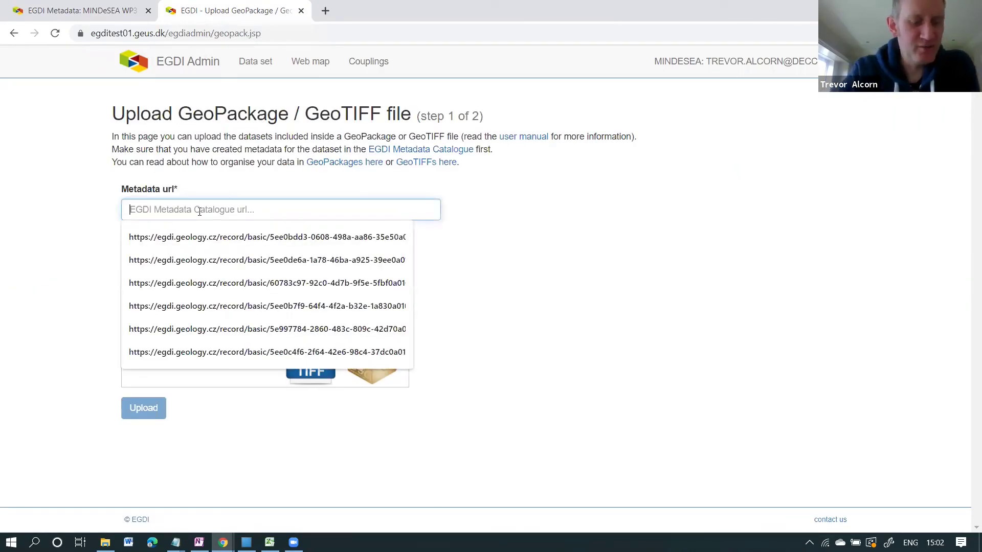
key("ctrl+v")
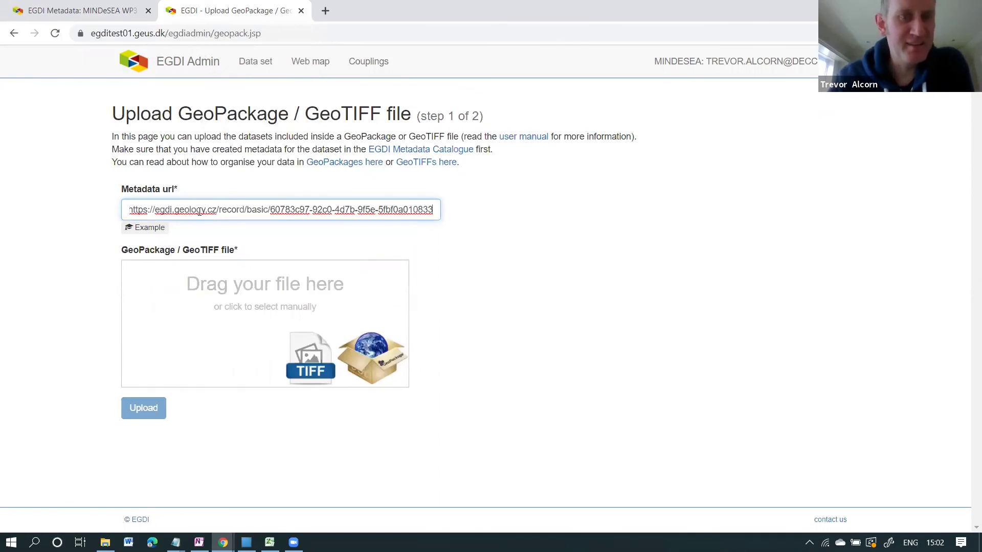
left_click(113, 188)
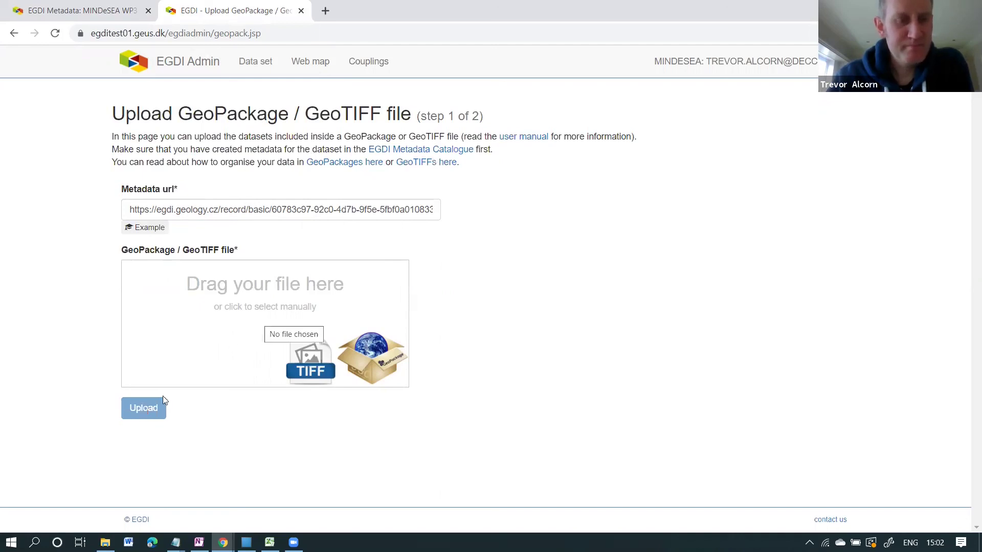
Choose SeafloorMassiveSulphideDepositsGeoPackage.gpkg from the Data Model folder as the source file and upload it.
left_click(234, 307)
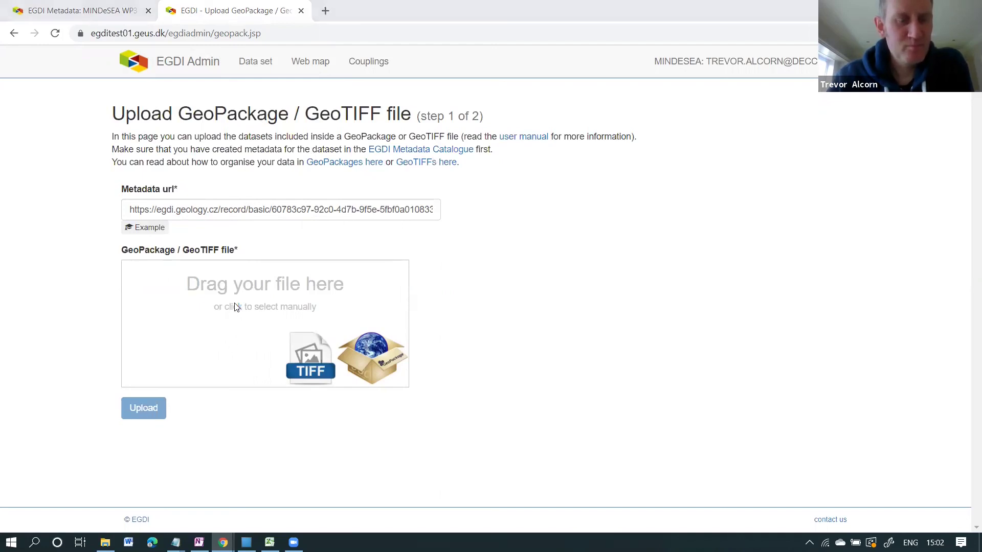
left_click(613, 236)
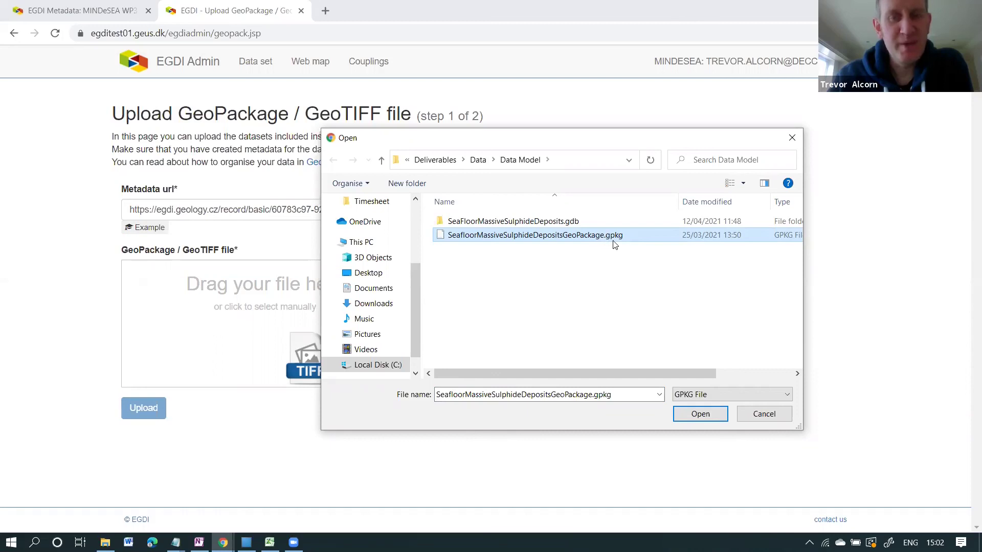
left_click(705, 416)
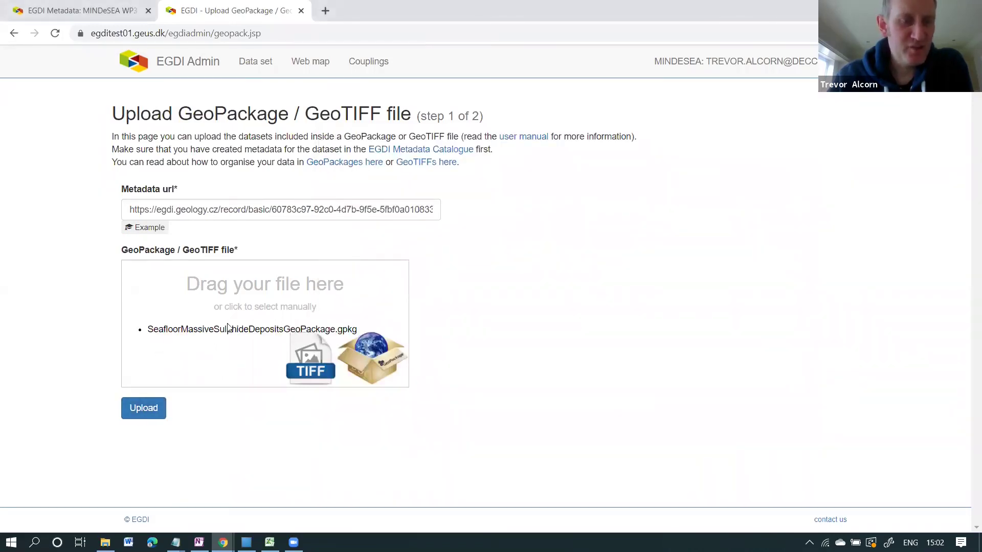
left_click(144, 409)
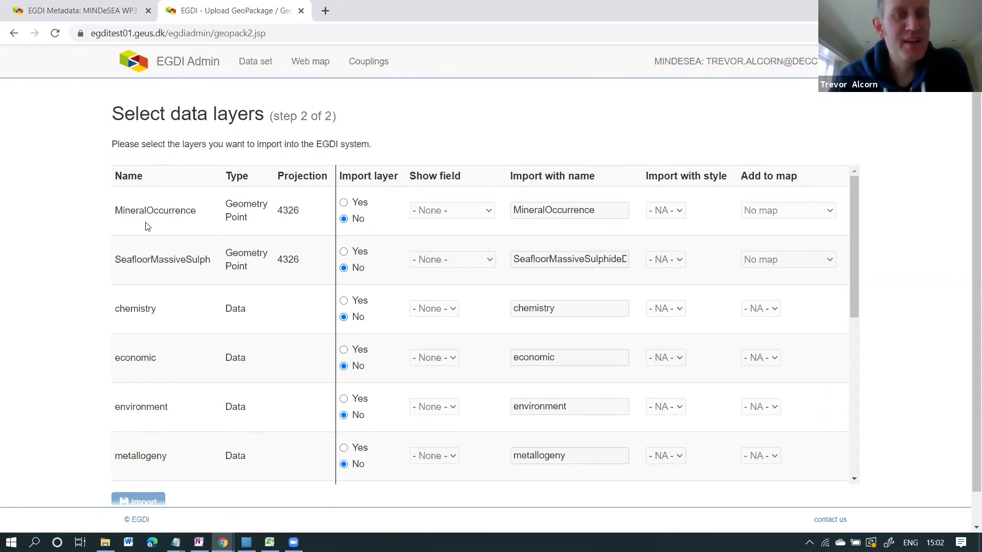
Import only the SeafloorMassiveSulph point layer, with DEPOS_NAME as its show field, and add it to the mindesea_preview map.
left_click(344, 252)
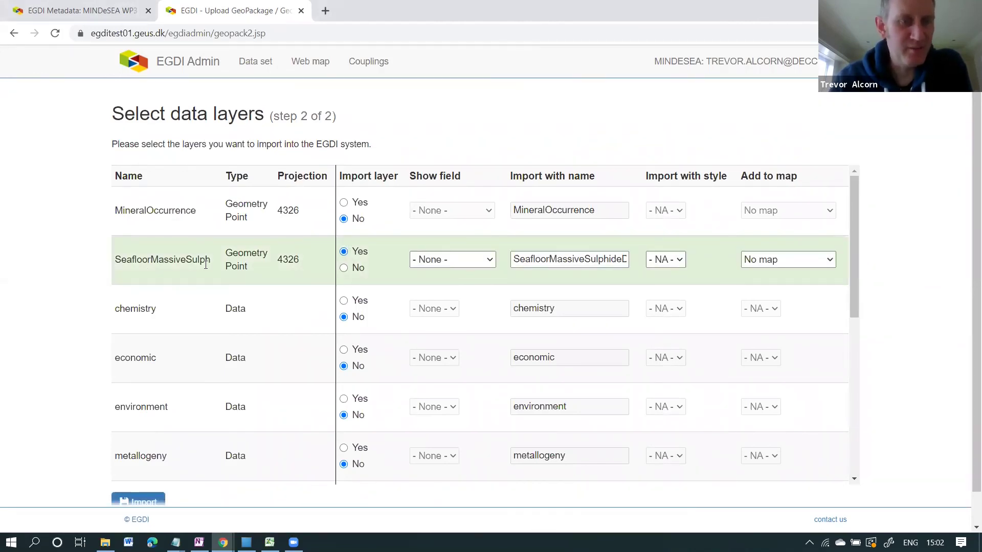
left_click(489, 262)
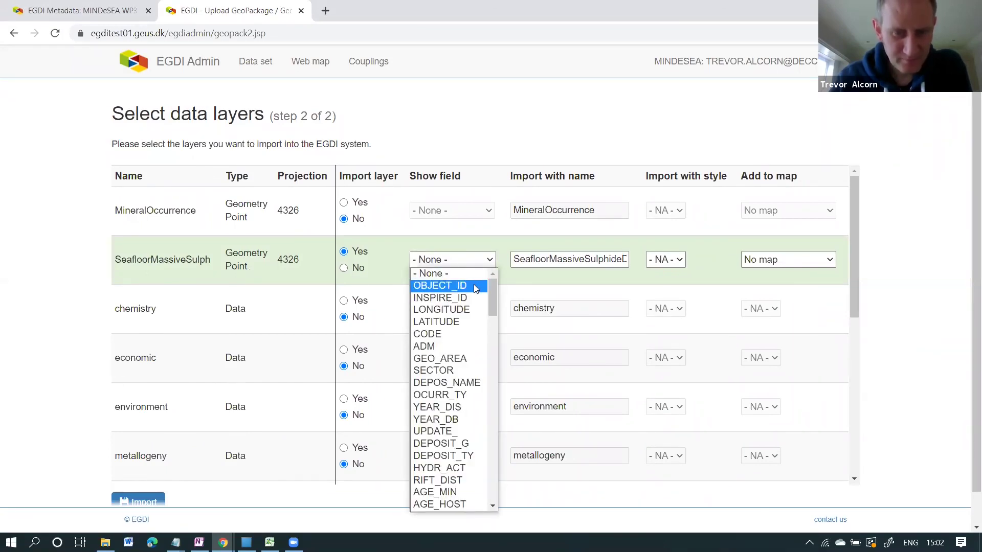
left_click(455, 383)
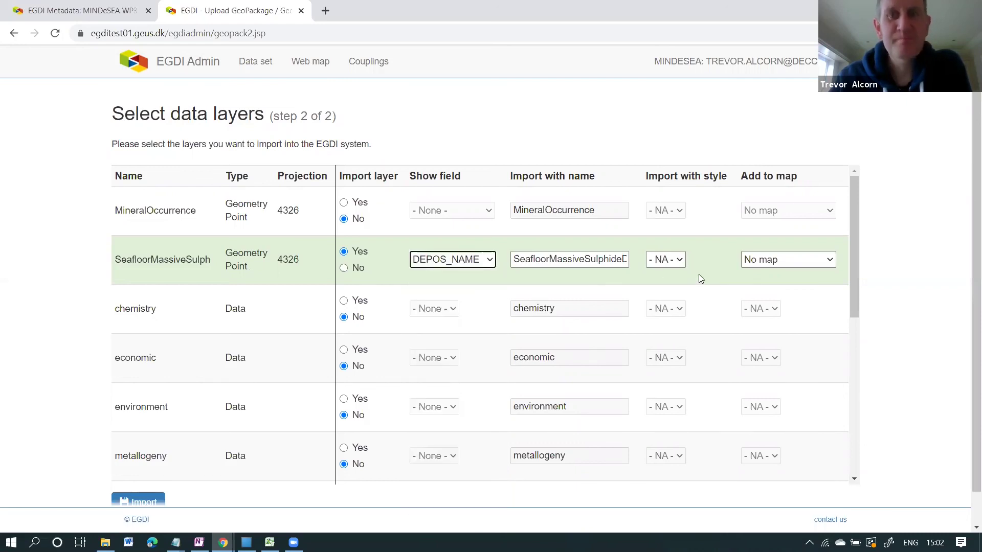
left_click(831, 263)
left_click(795, 285)
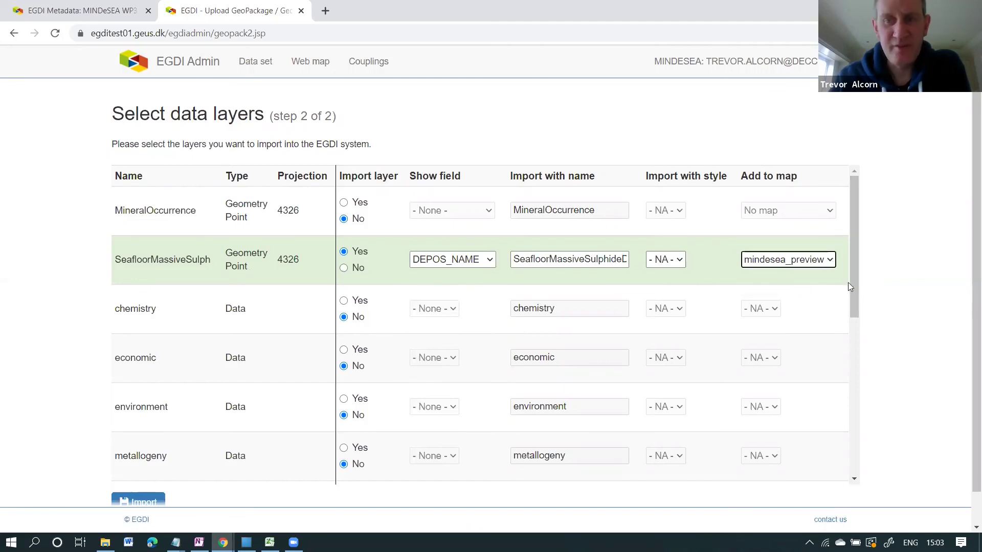
left_click_drag(853, 294, 851, 444)
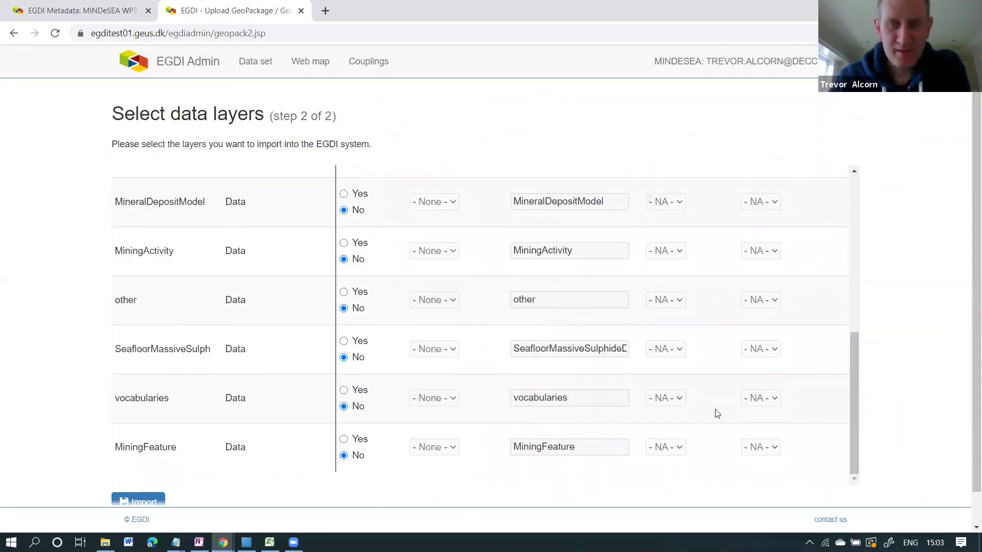
scroll(588, 412, "down", 1)
left_click(140, 473)
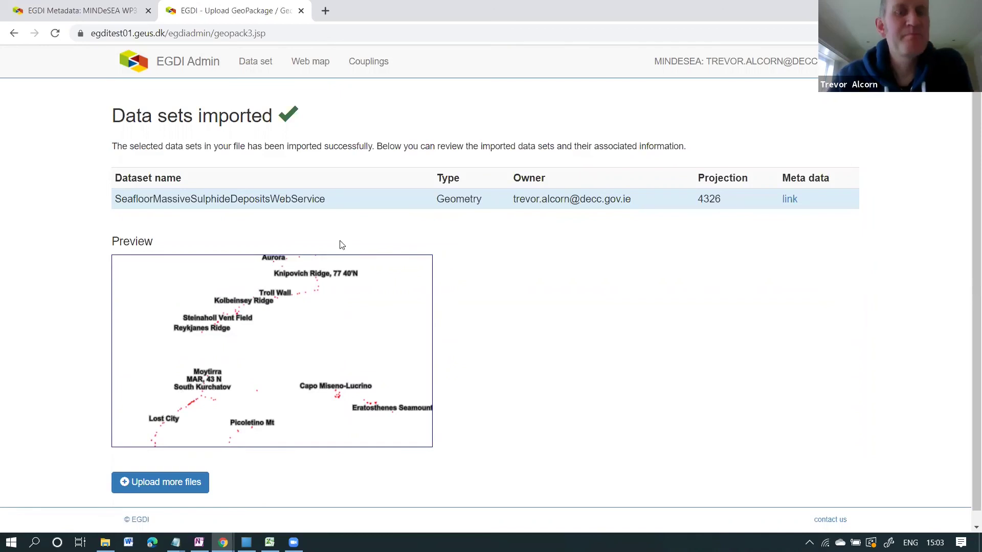
Filter the web maps for MINDeSea, run mindesea_preview and display its SeafloorMassiveSulphideDepositsWebService layer.
left_click(309, 61)
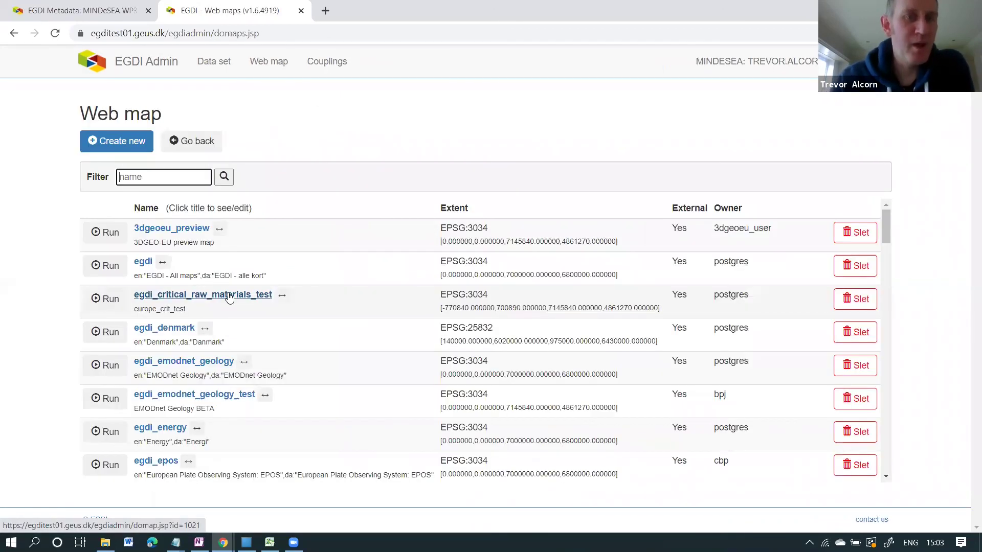
left_click(174, 181)
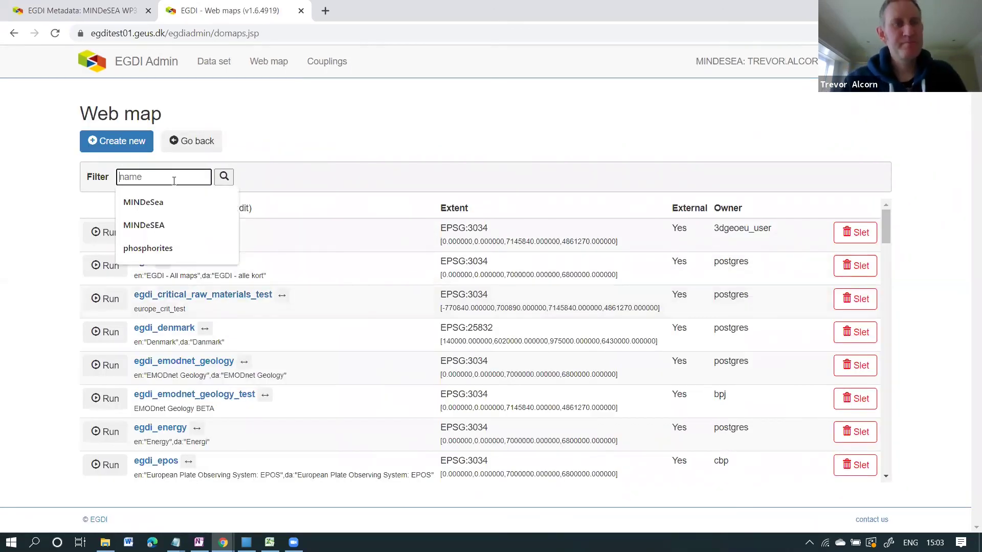
left_click(163, 203)
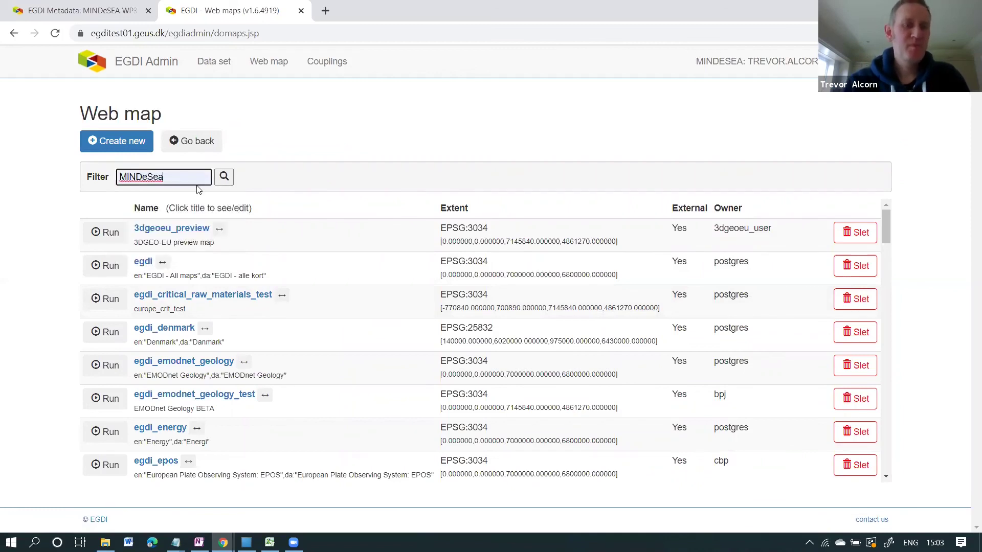
left_click(224, 178)
left_click(106, 268)
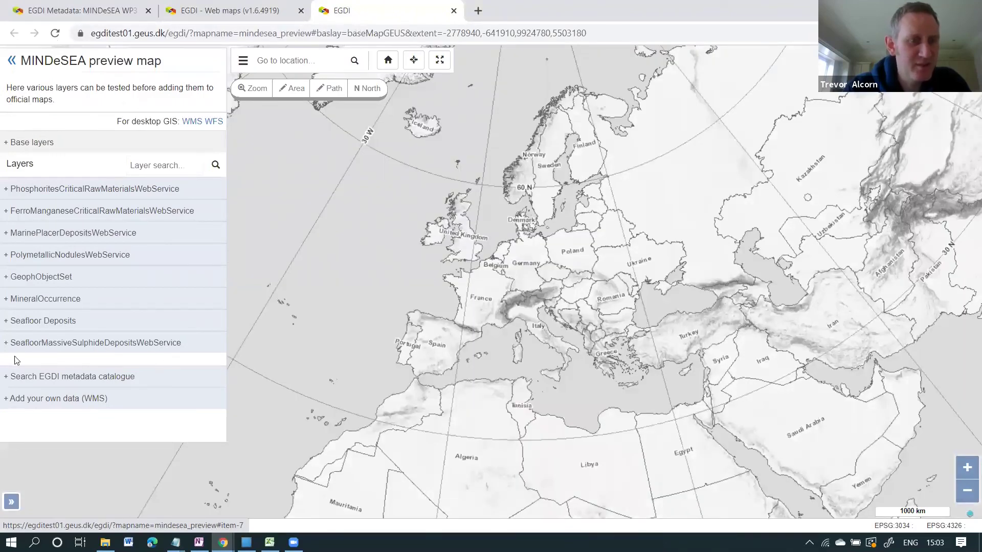
left_click(9, 344)
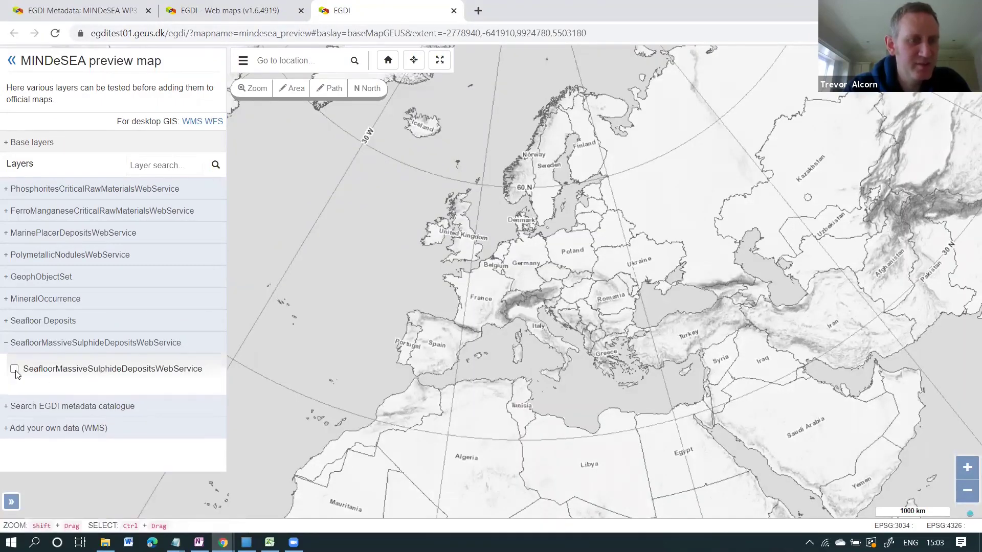
left_click(15, 369)
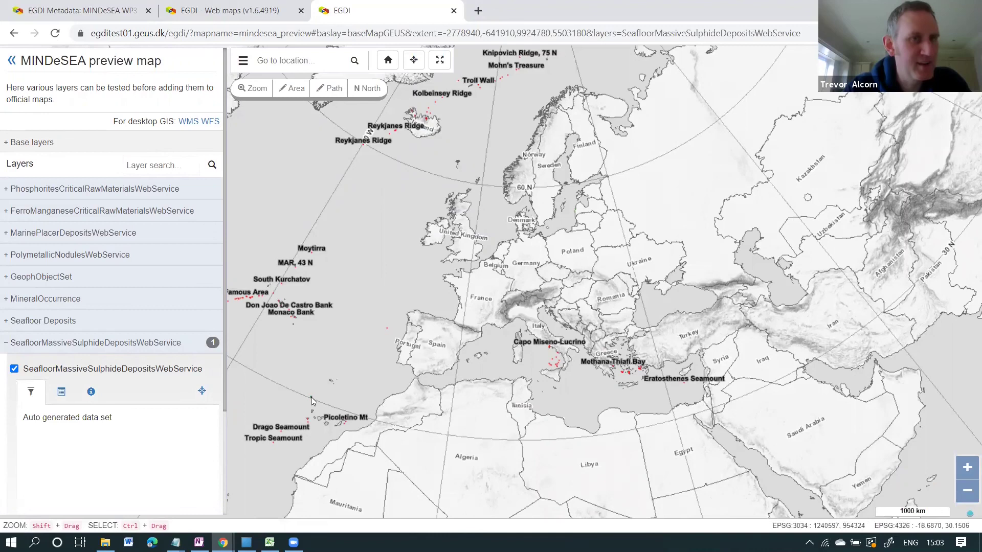
Revisit the metadata record and its web address, and return to the MINDeSEA preview map.
left_click(84, 11)
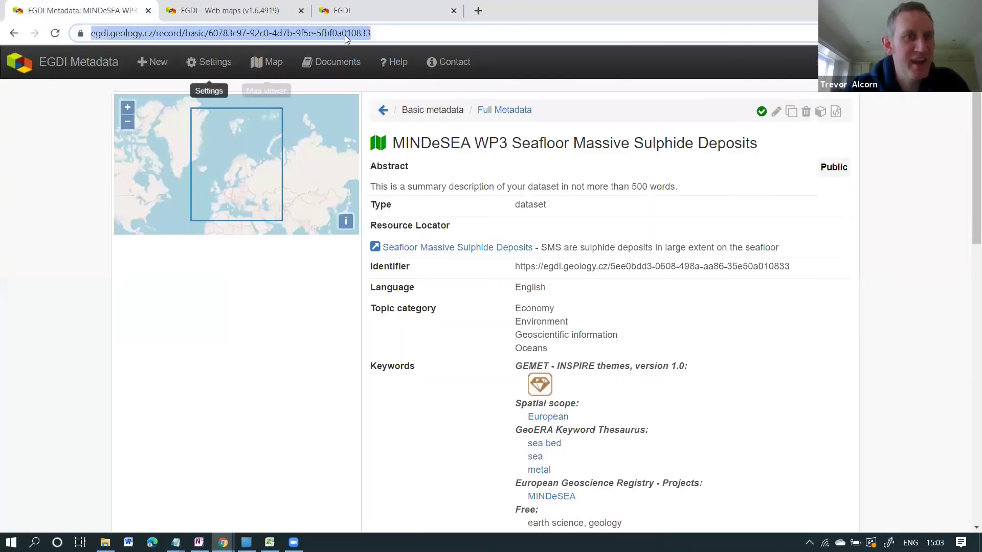
left_click(345, 35)
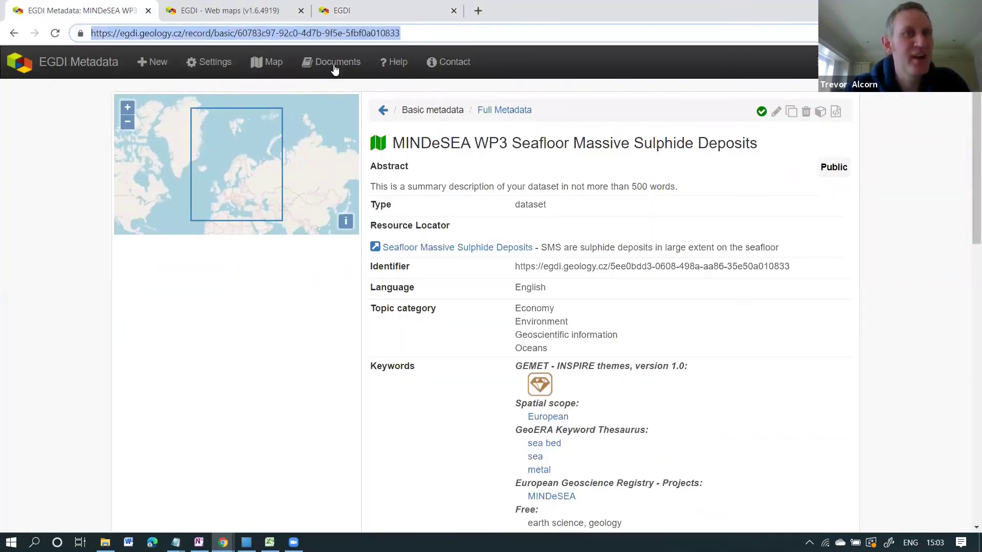
left_click(236, 11)
left_click(358, 11)
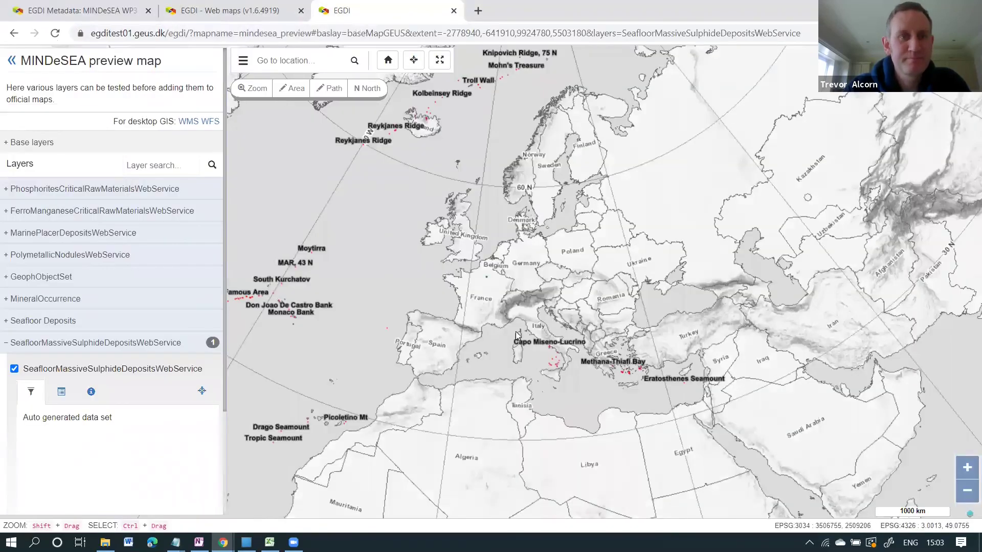